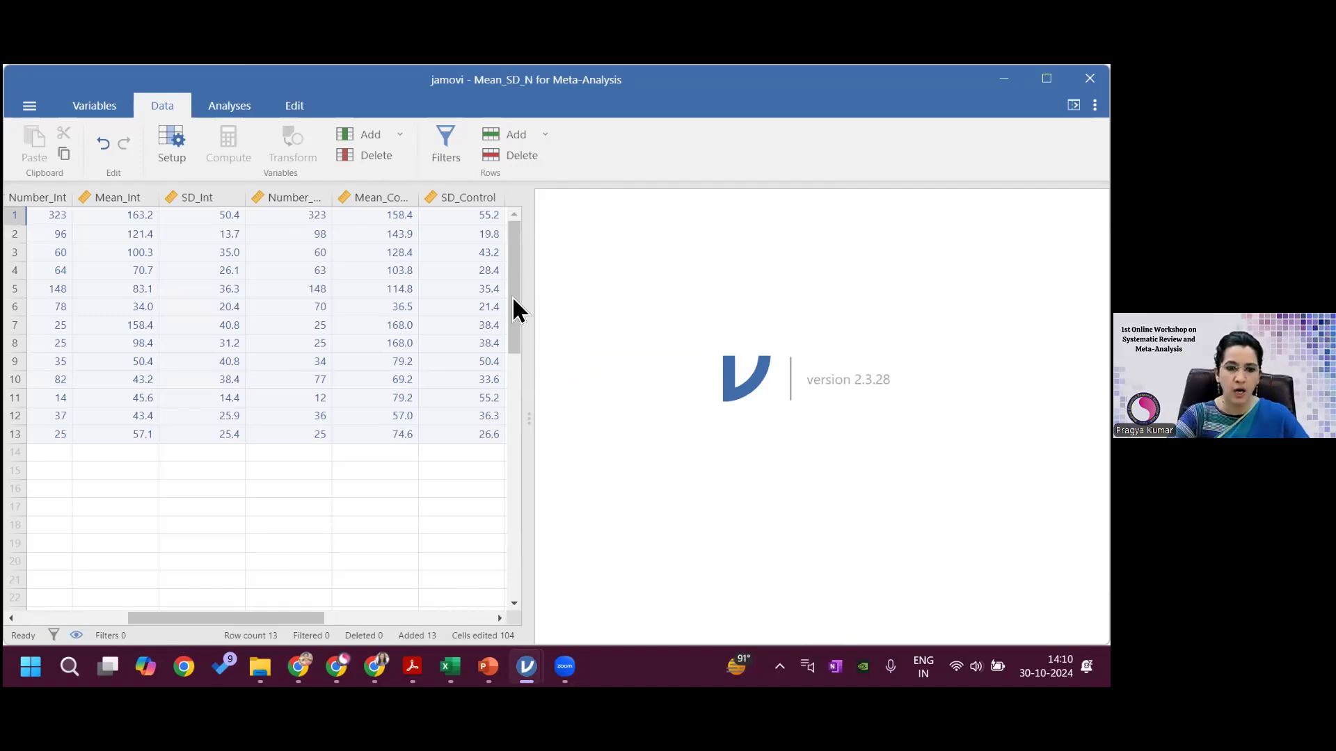
Open the Analyses tab to list the available analyses
click(241, 106)
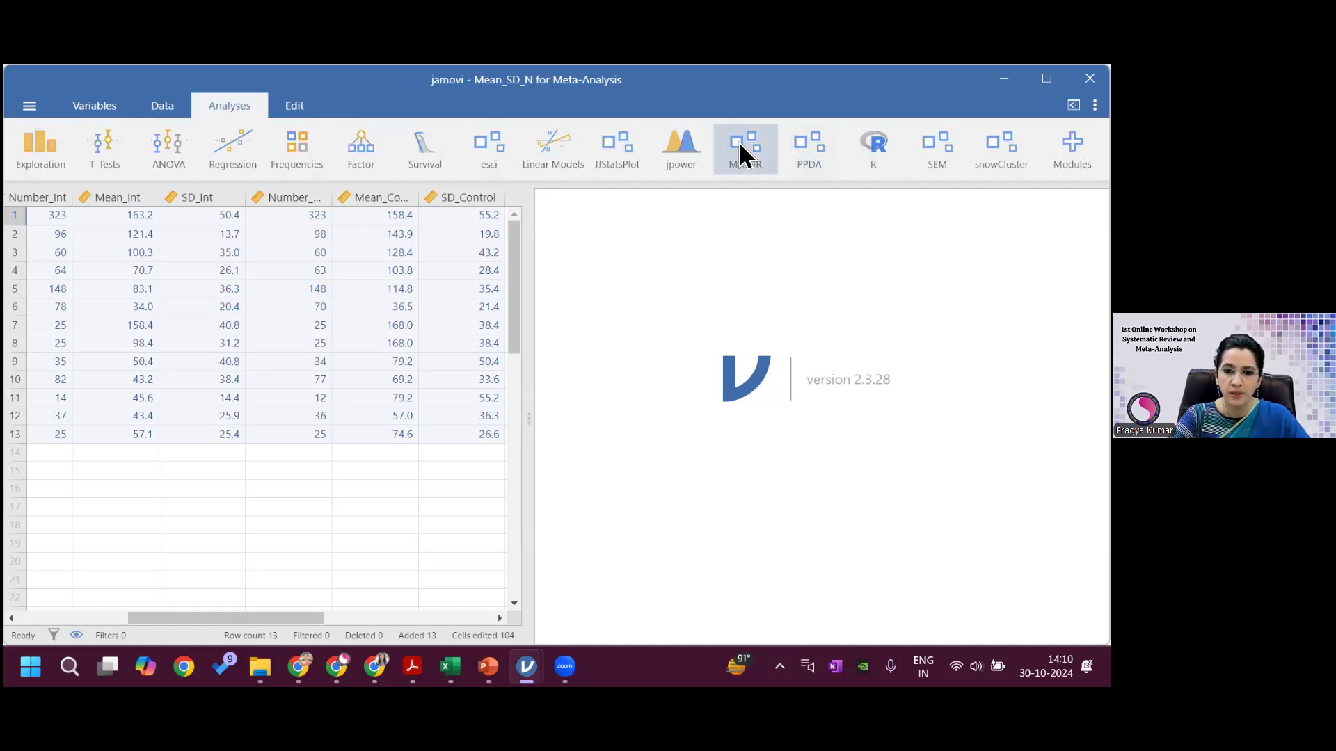
Start a MAJOR Mean Differences (n, M, SD) analysis with Study as the study label
click(748, 159)
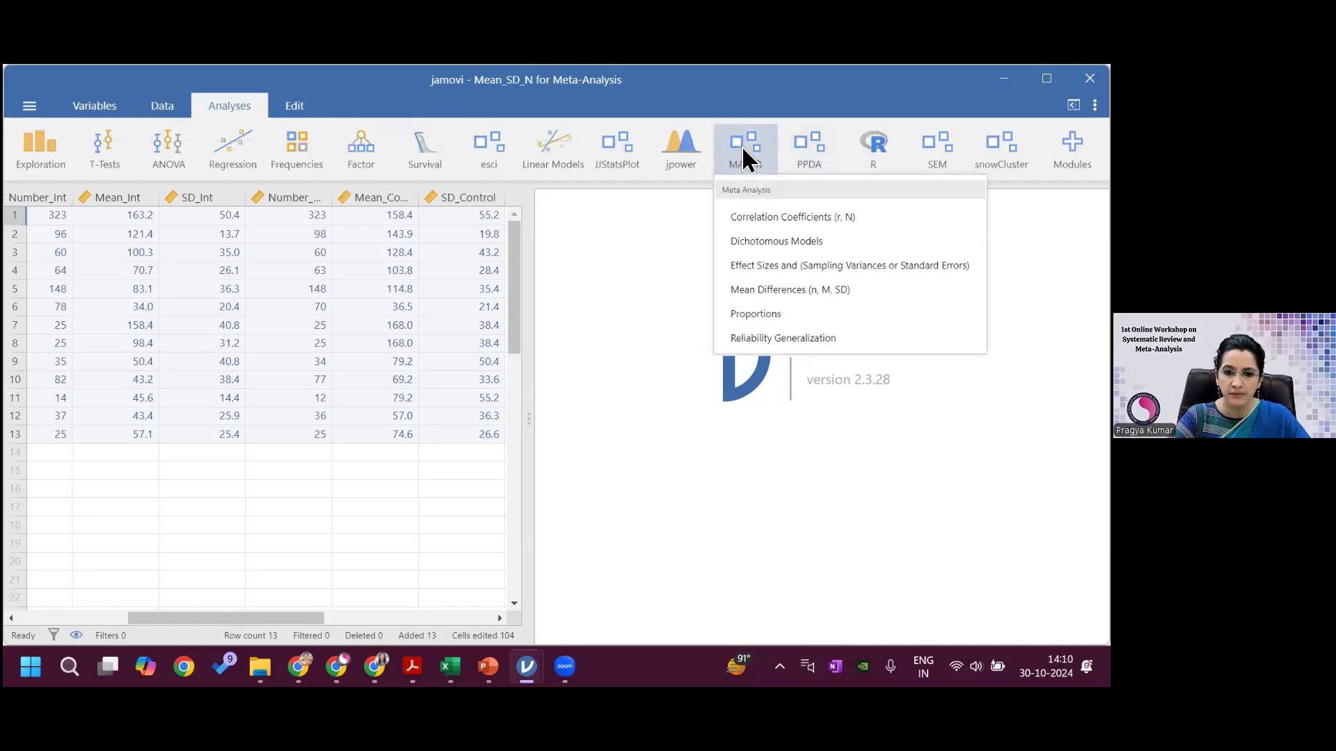
click(784, 290)
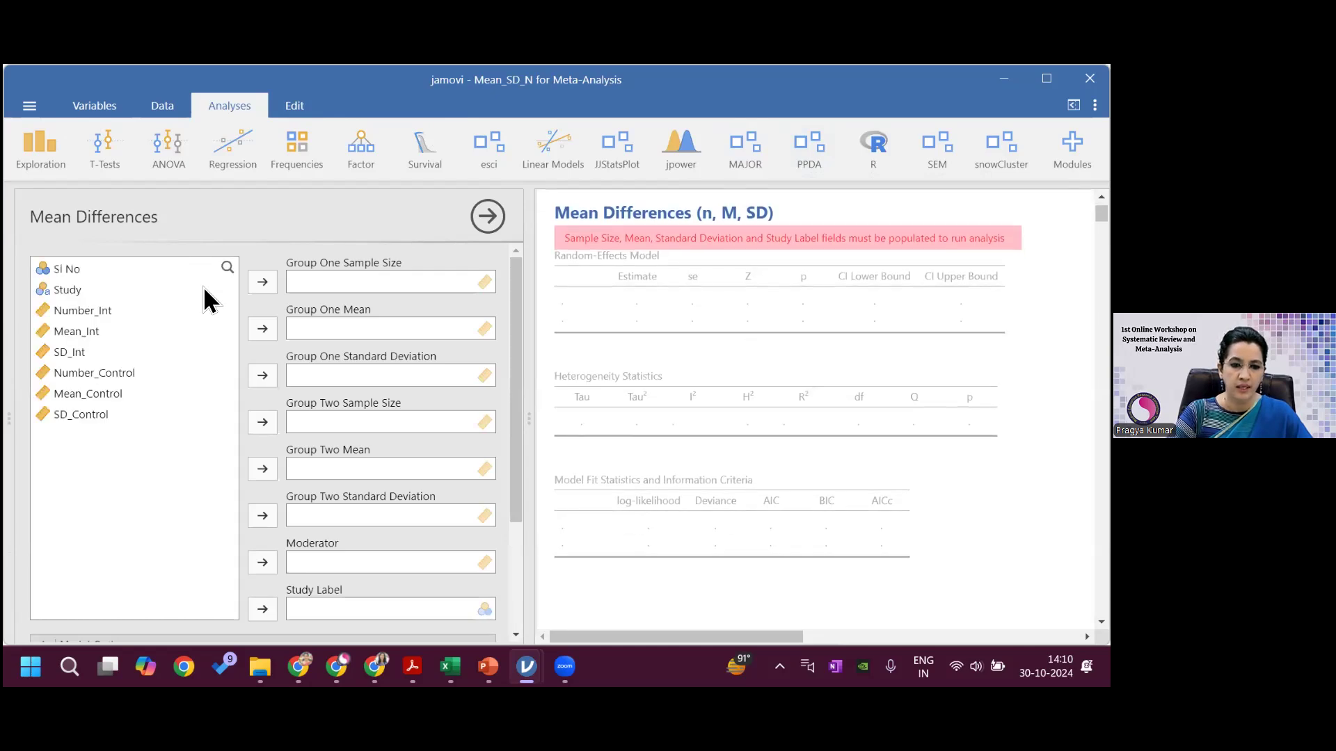
click(74, 290)
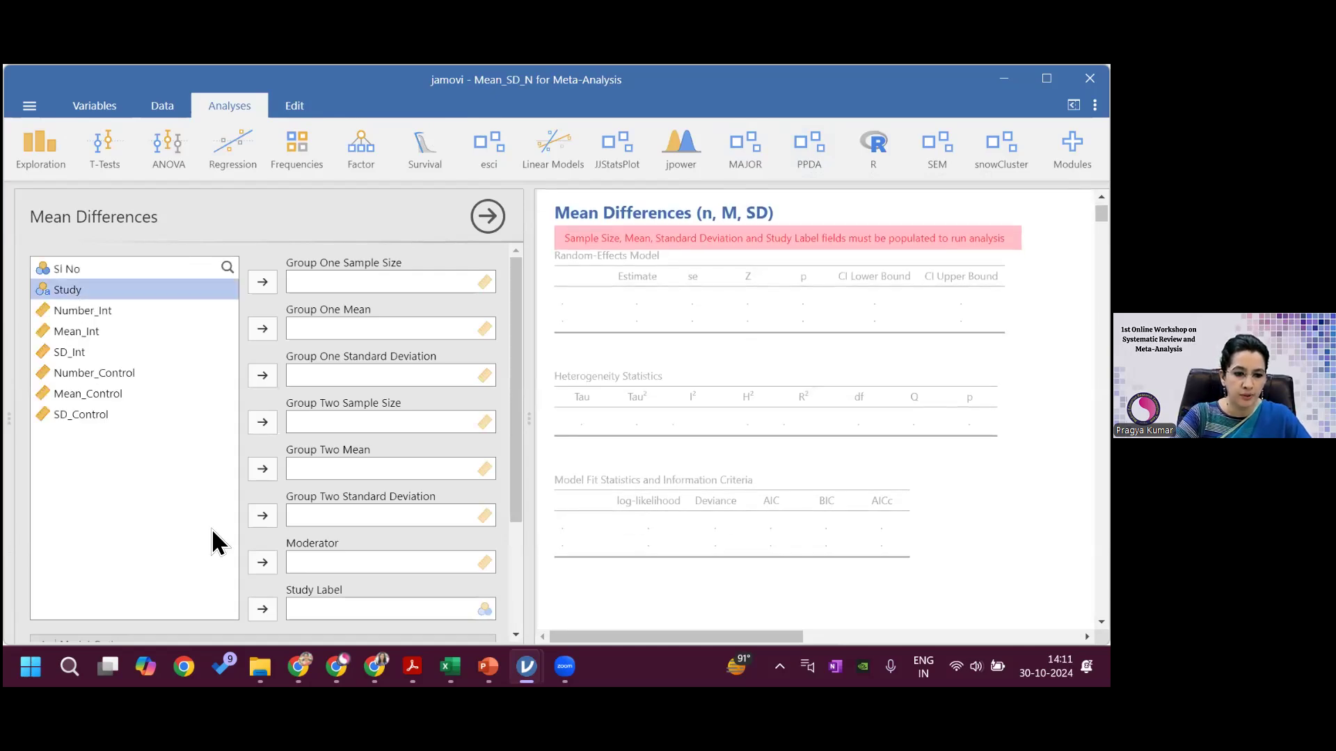
click(263, 610)
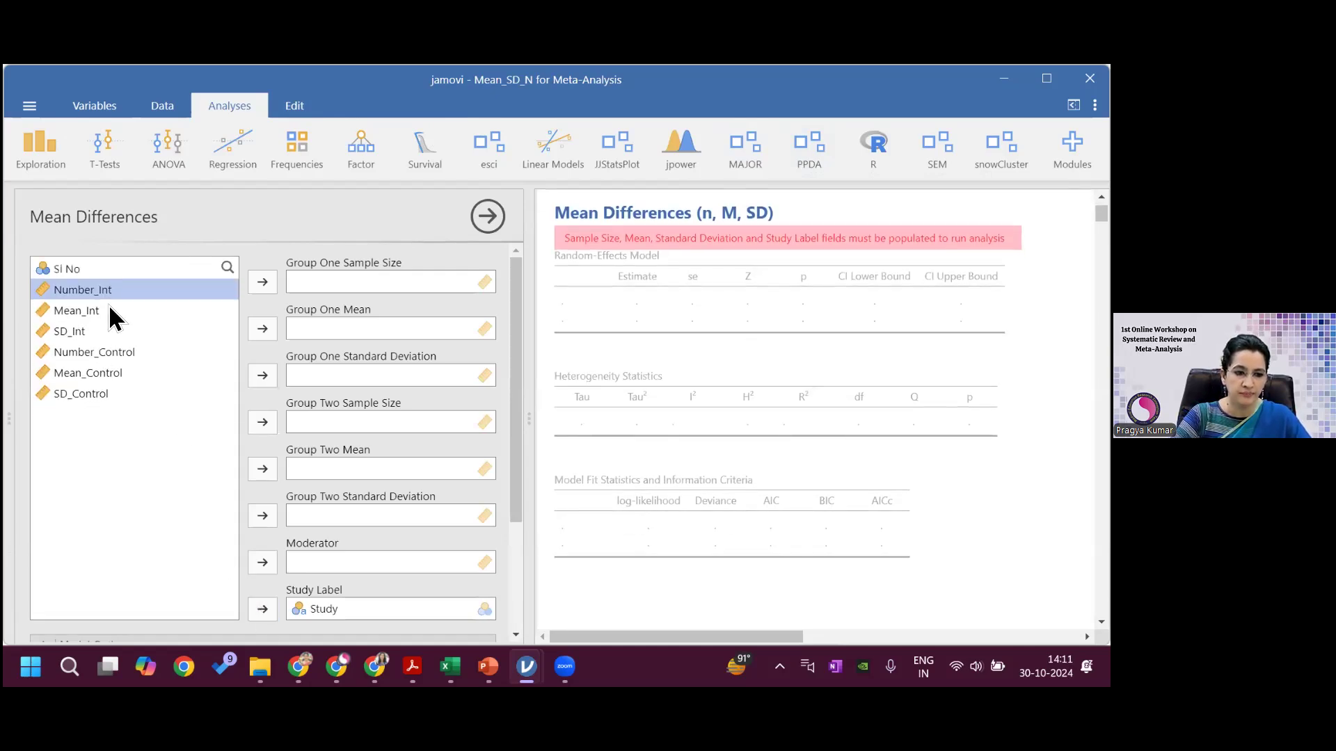
Assign Number_Int, Mean_Int, SD_Int to Group One and Number_Control, Mean_Control, SD_Control to Group Two
click(263, 282)
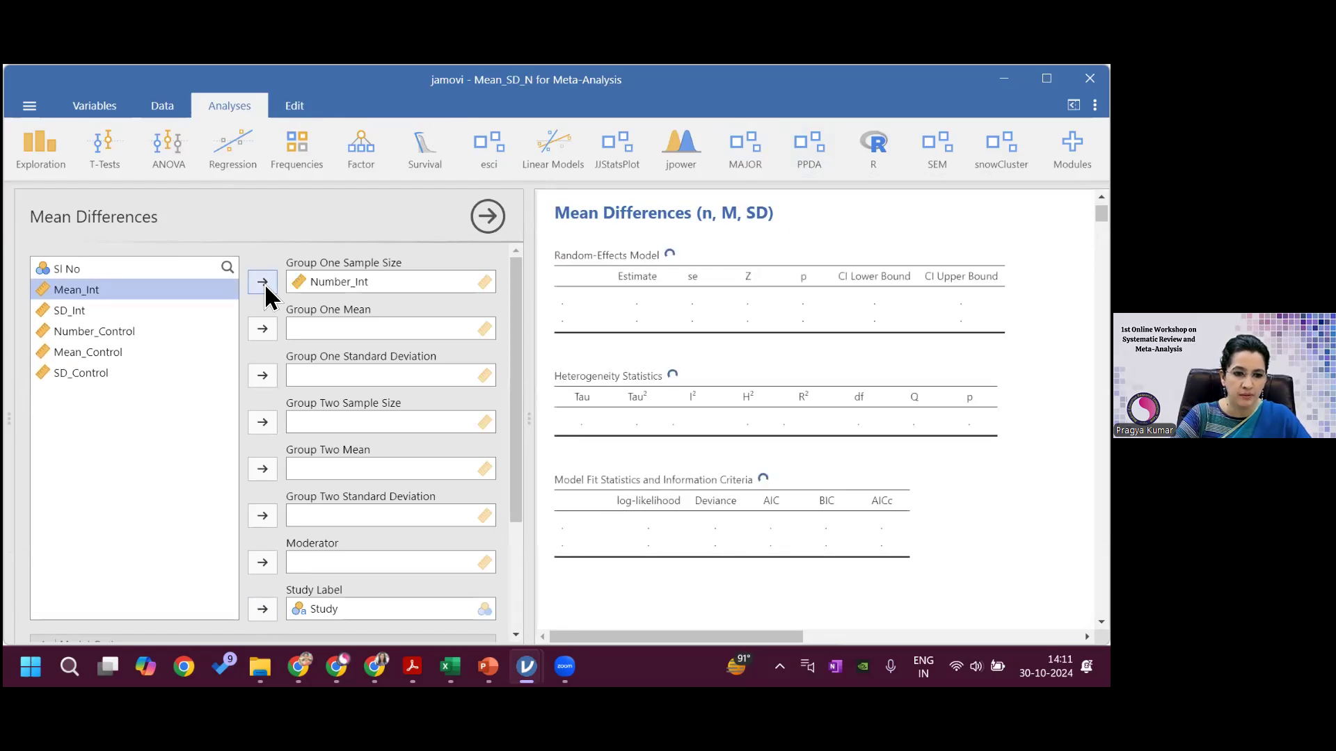
click(262, 330)
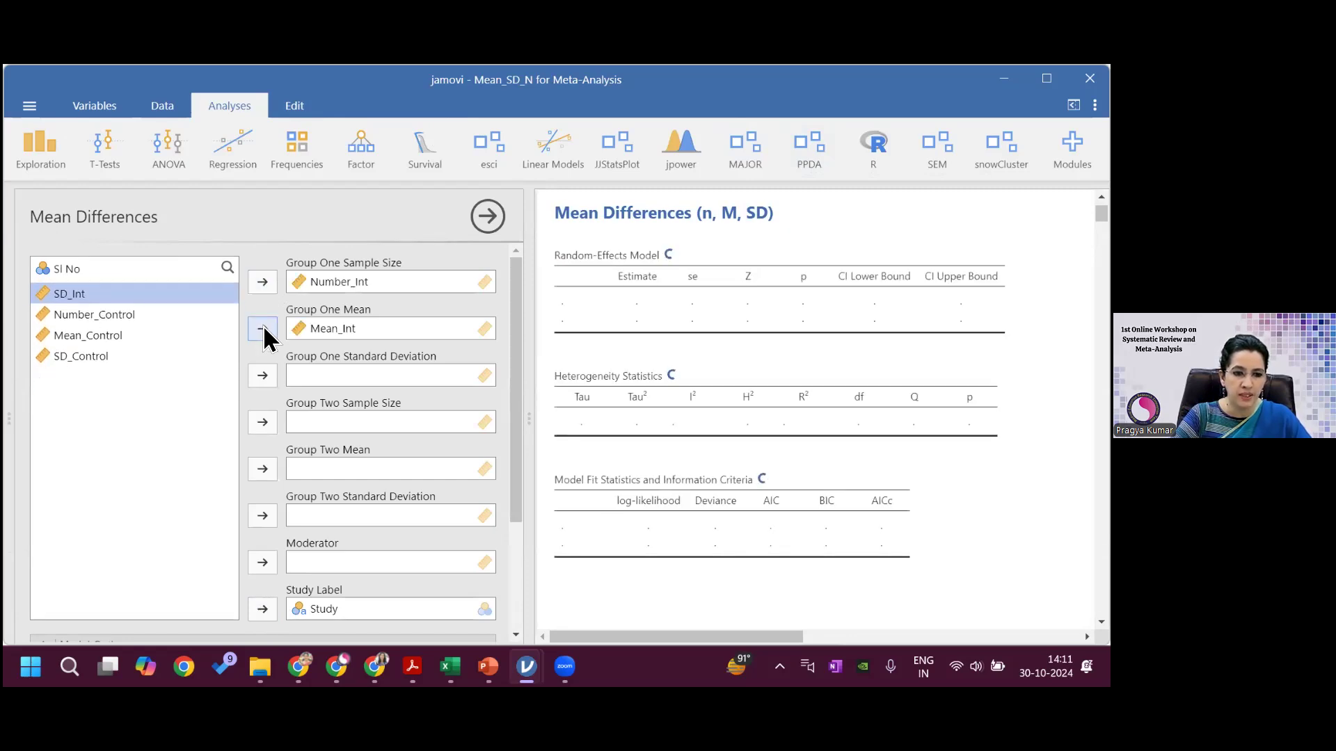
click(262, 376)
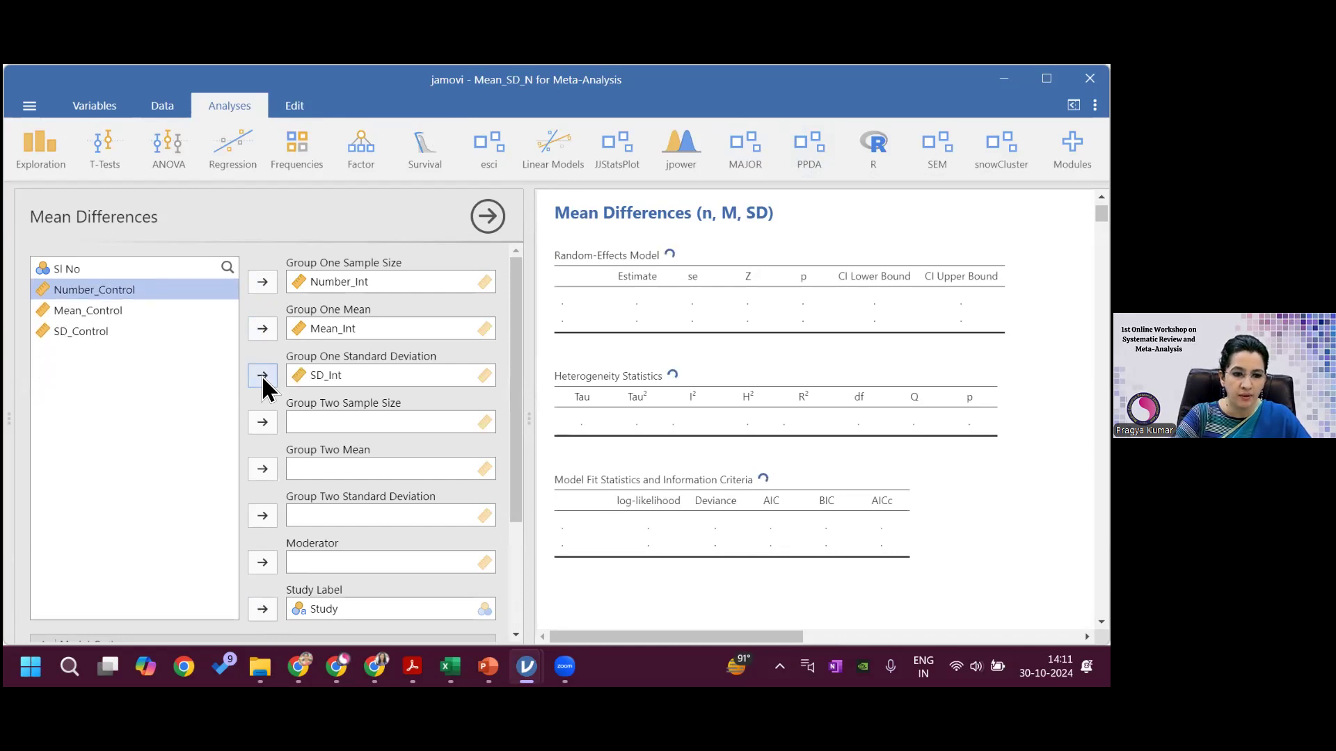
click(262, 424)
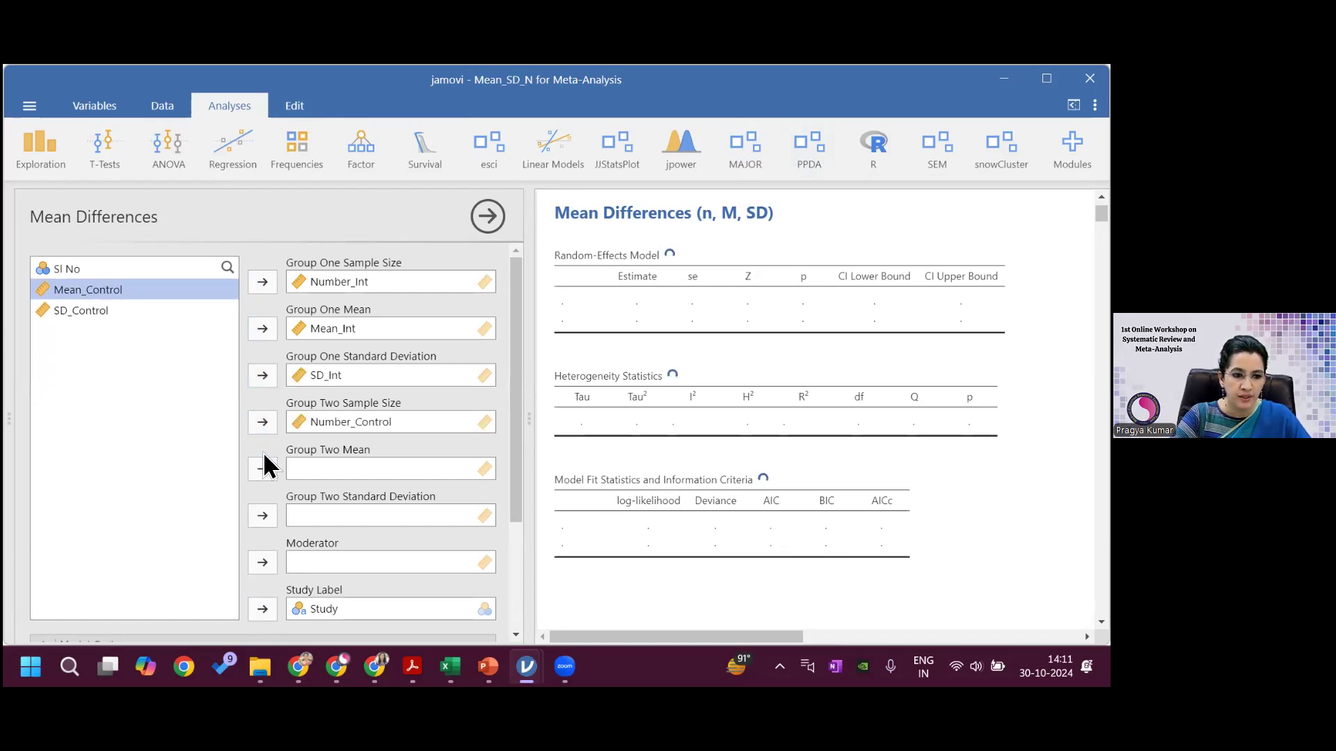
click(264, 472)
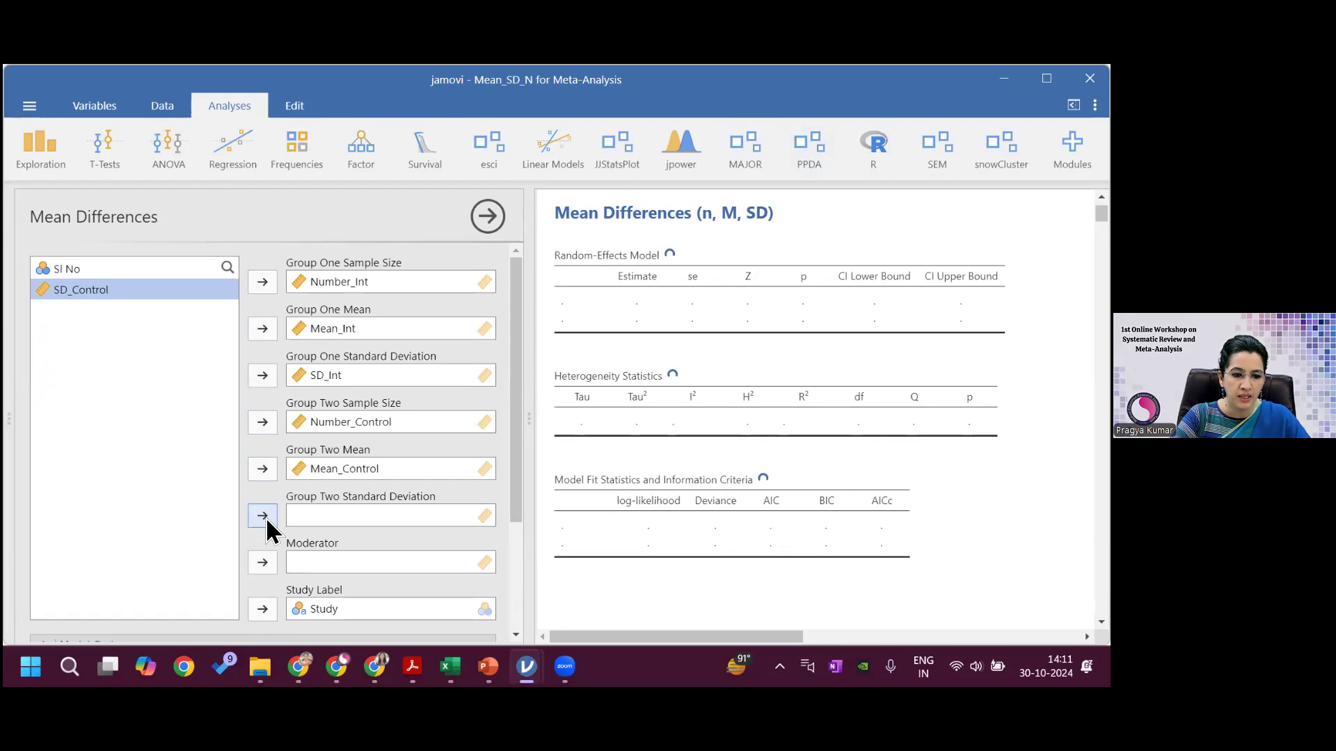
click(266, 517)
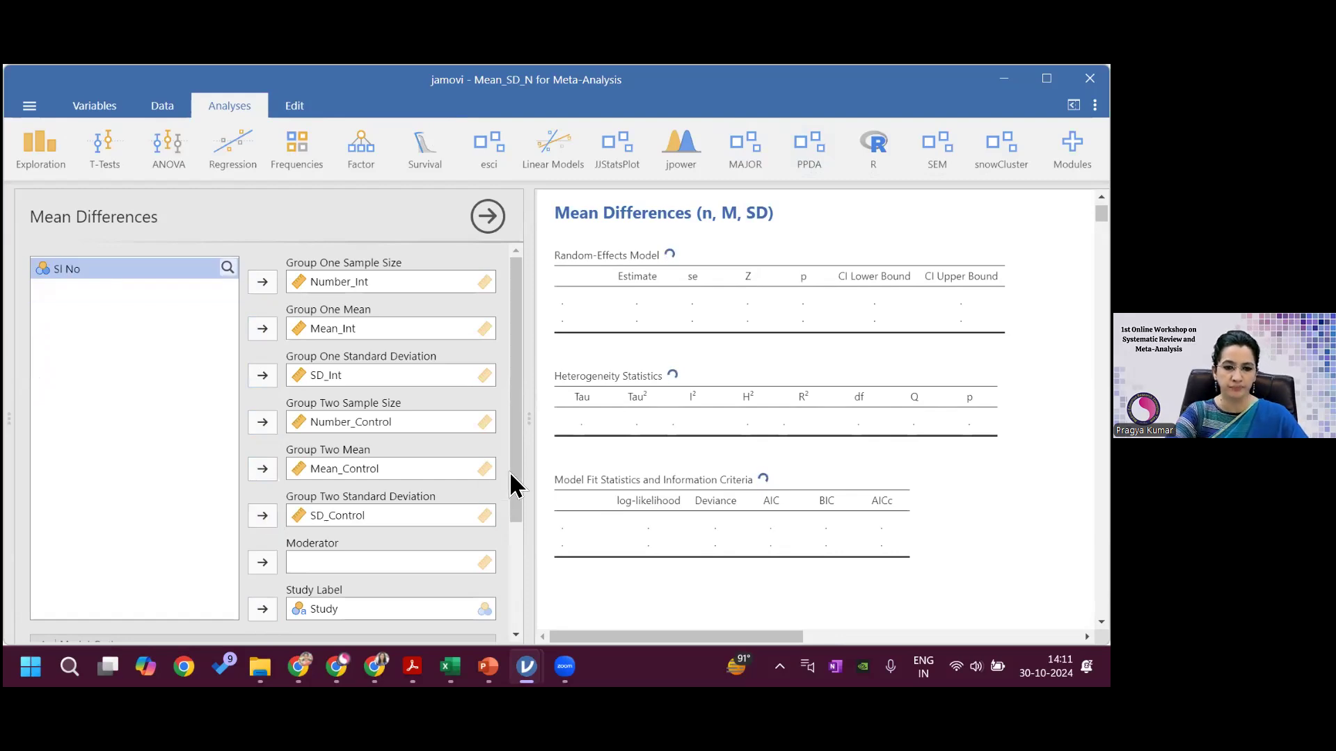
drag(516, 482, 515, 604)
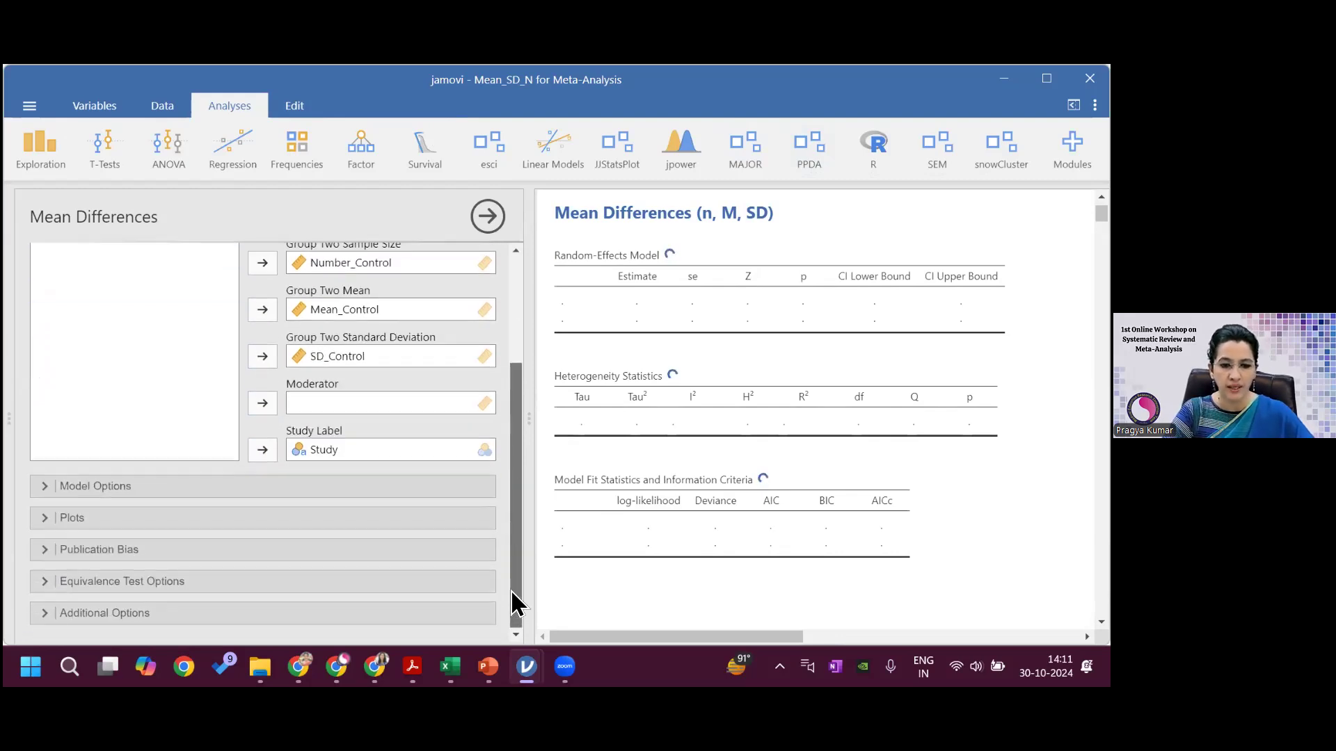
Set the model estimator to DerSimonian-Laird under Model Options
click(127, 485)
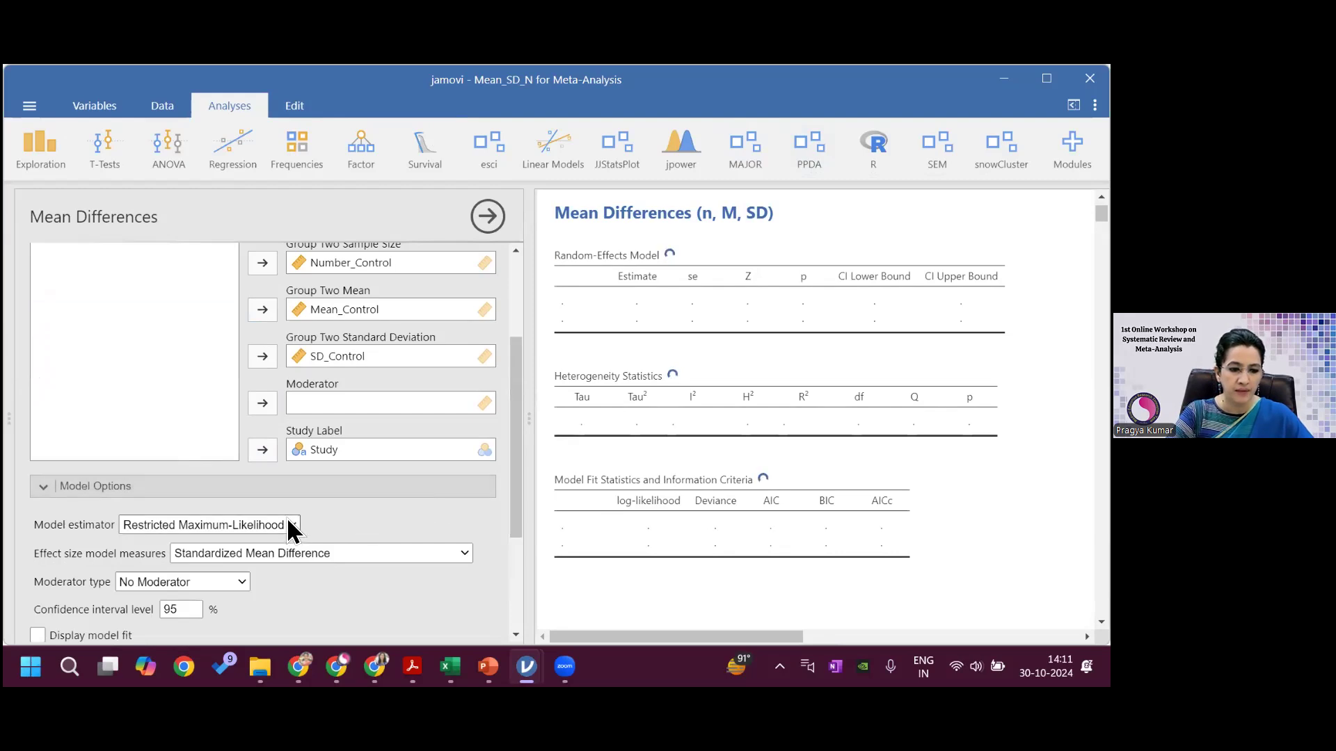
click(291, 526)
click(200, 285)
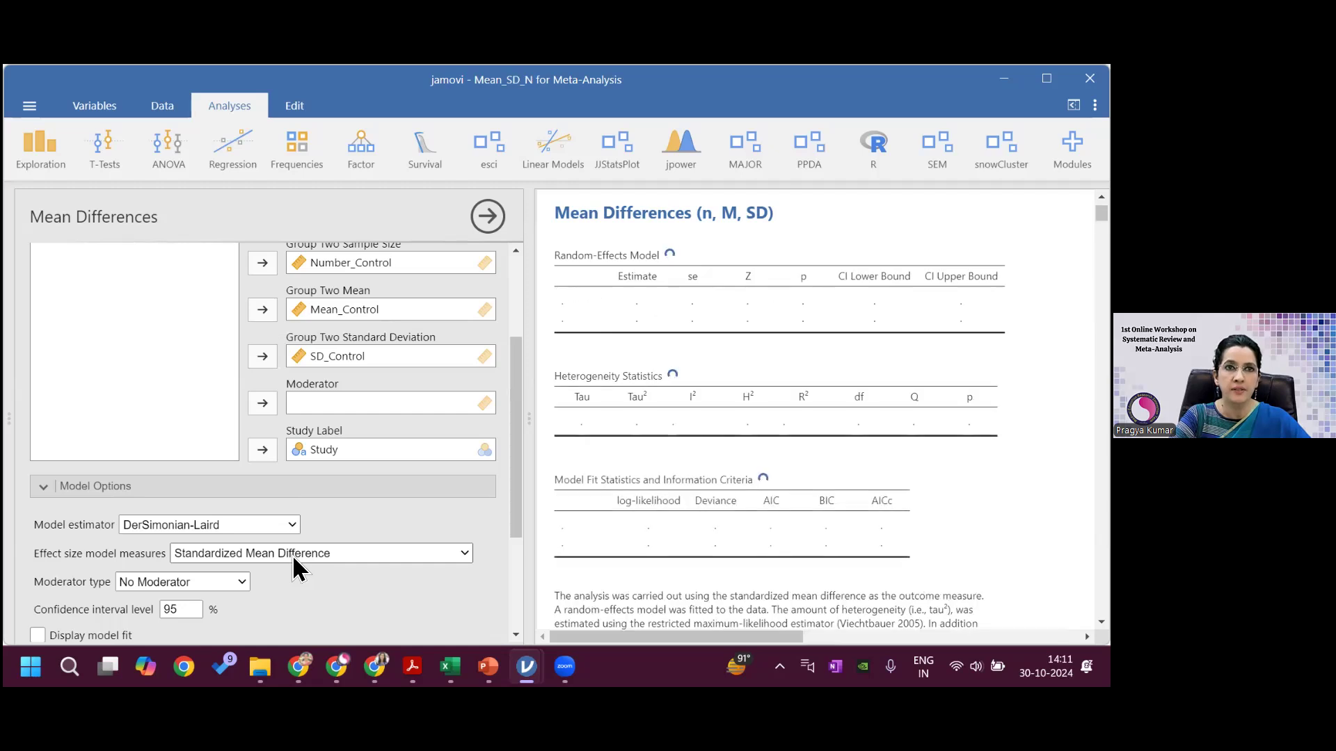
Change the effect size measure from standardized to Raw Mean Difference
mouse_move(450, 666)
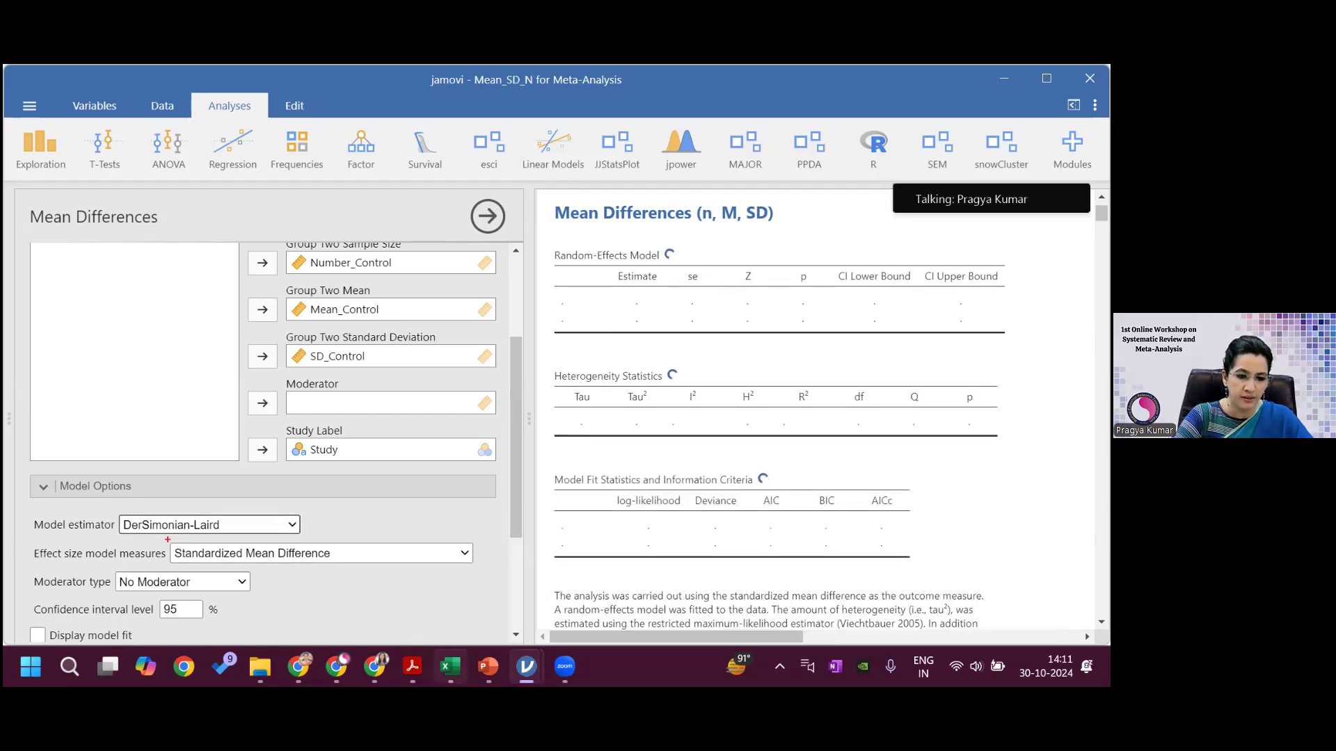
drag(167, 539, 333, 578)
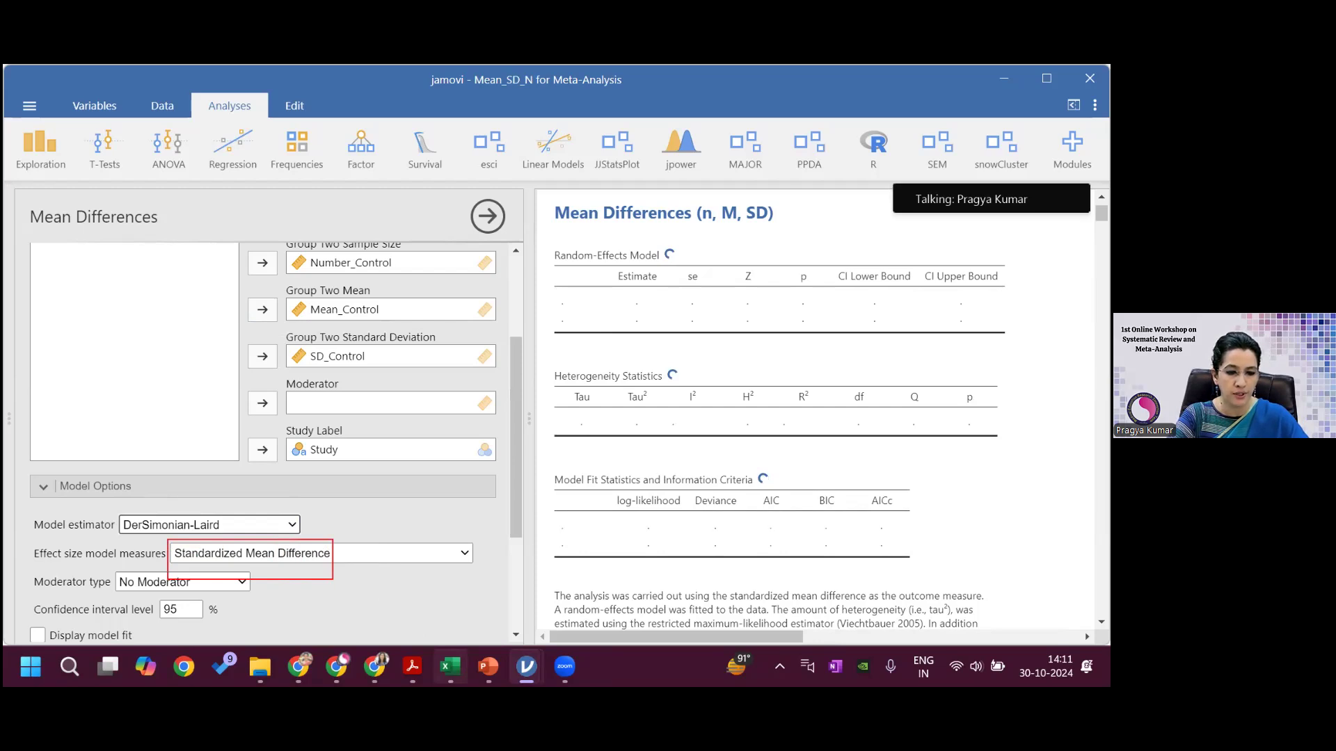
click(466, 553)
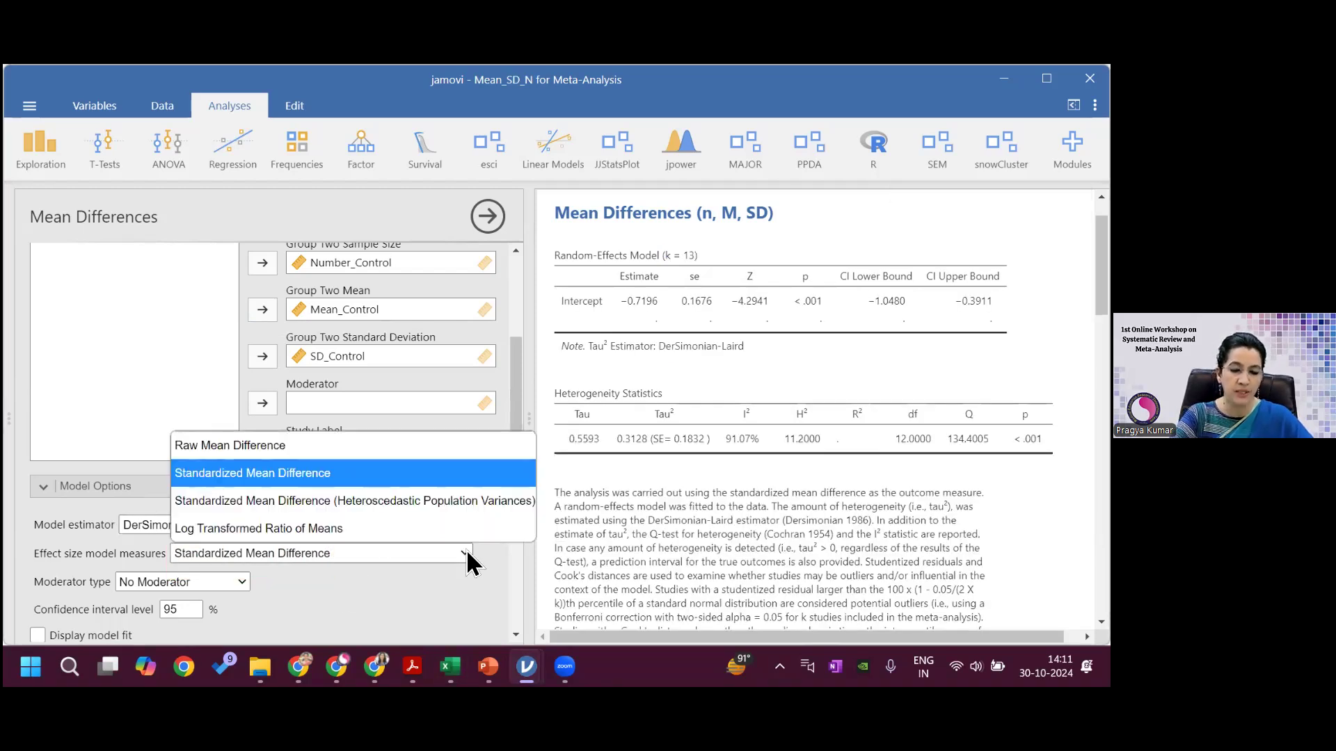
click(308, 448)
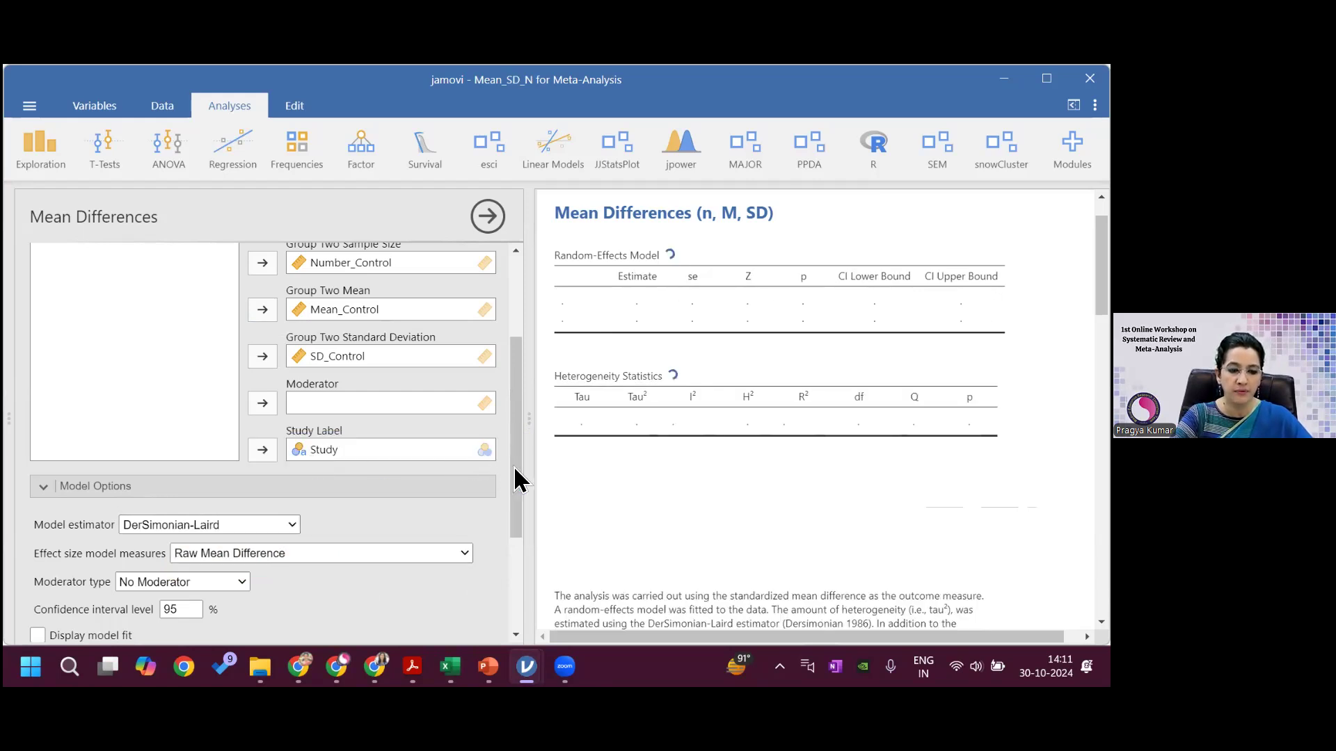
drag(518, 480, 523, 561)
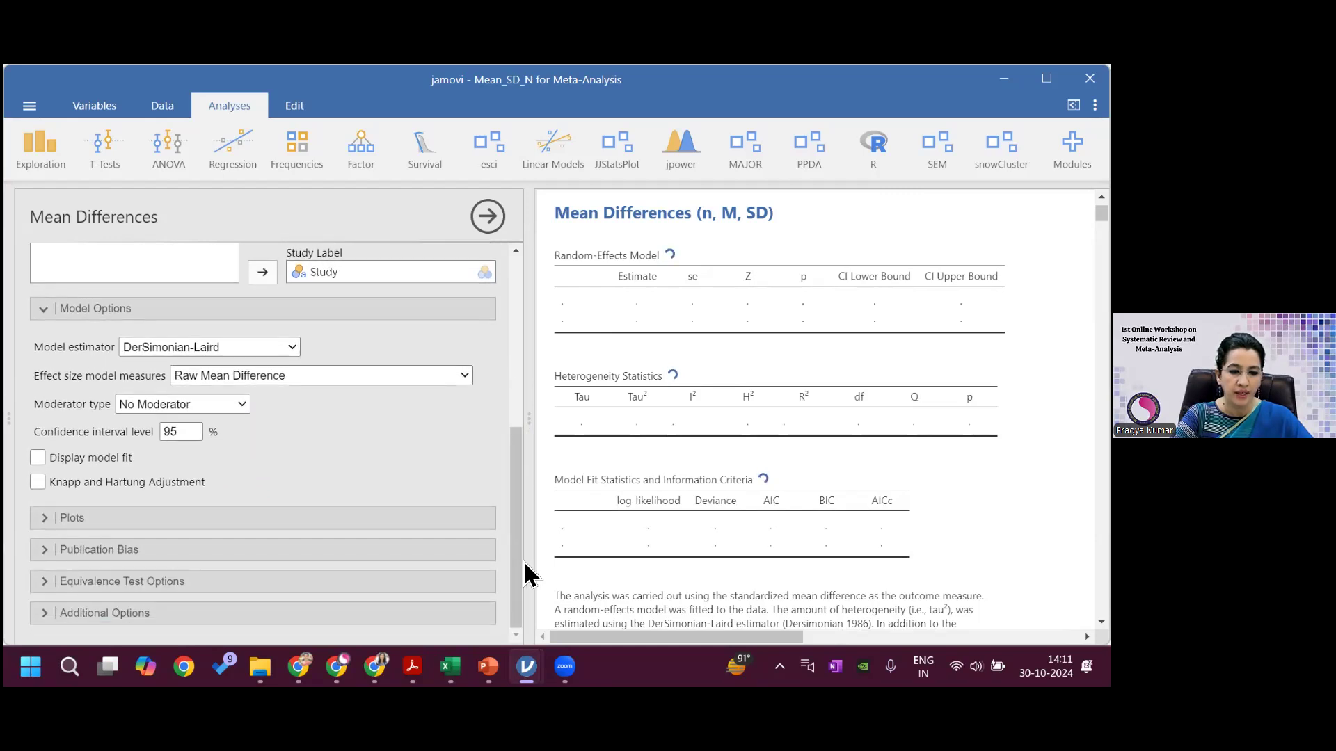
click(89, 521)
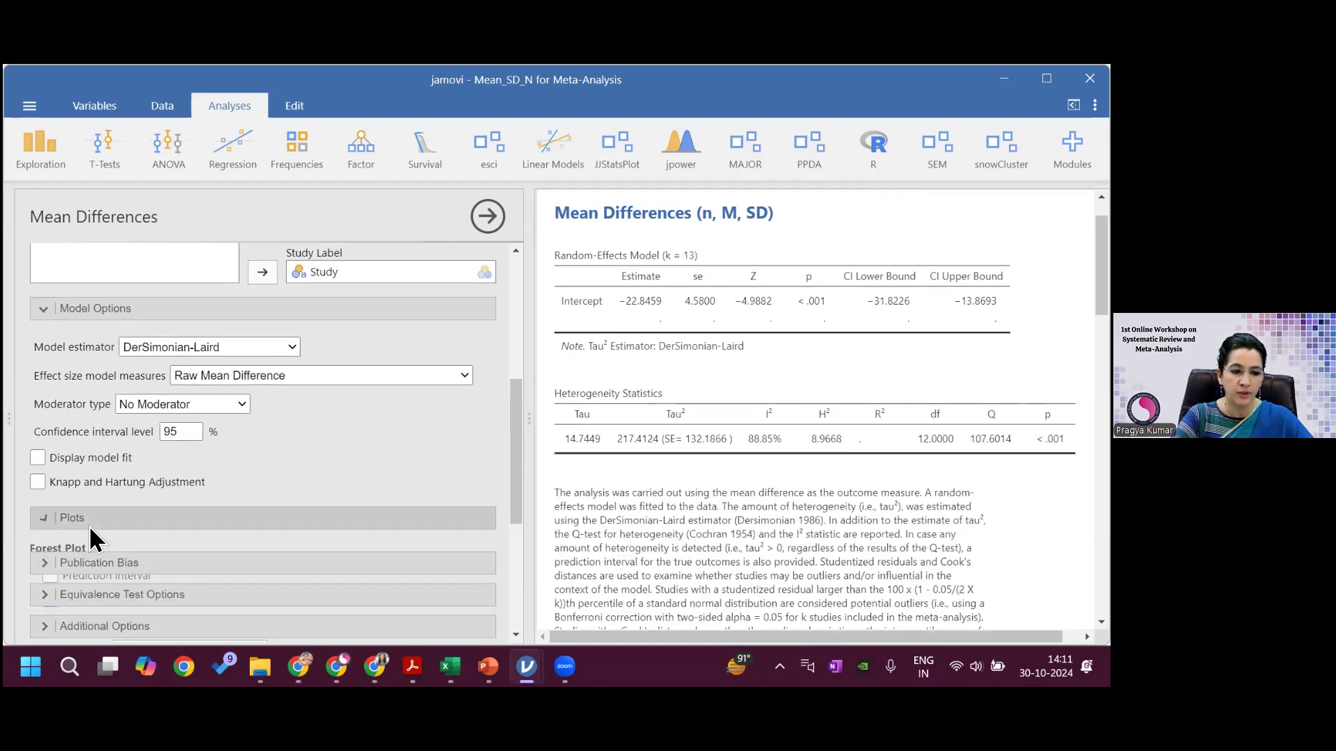
Tick Prediction interval in the Forest Plot options
scroll(514, 480, down, 3)
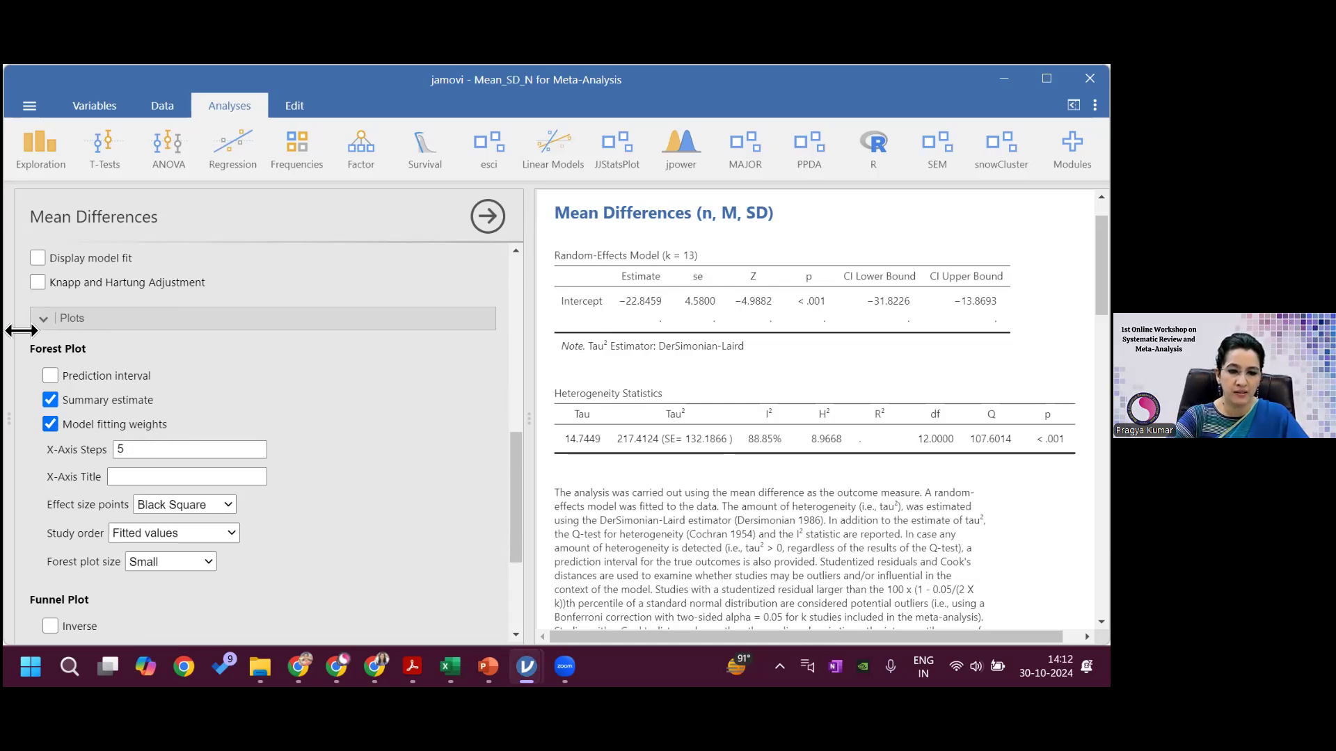
click(53, 377)
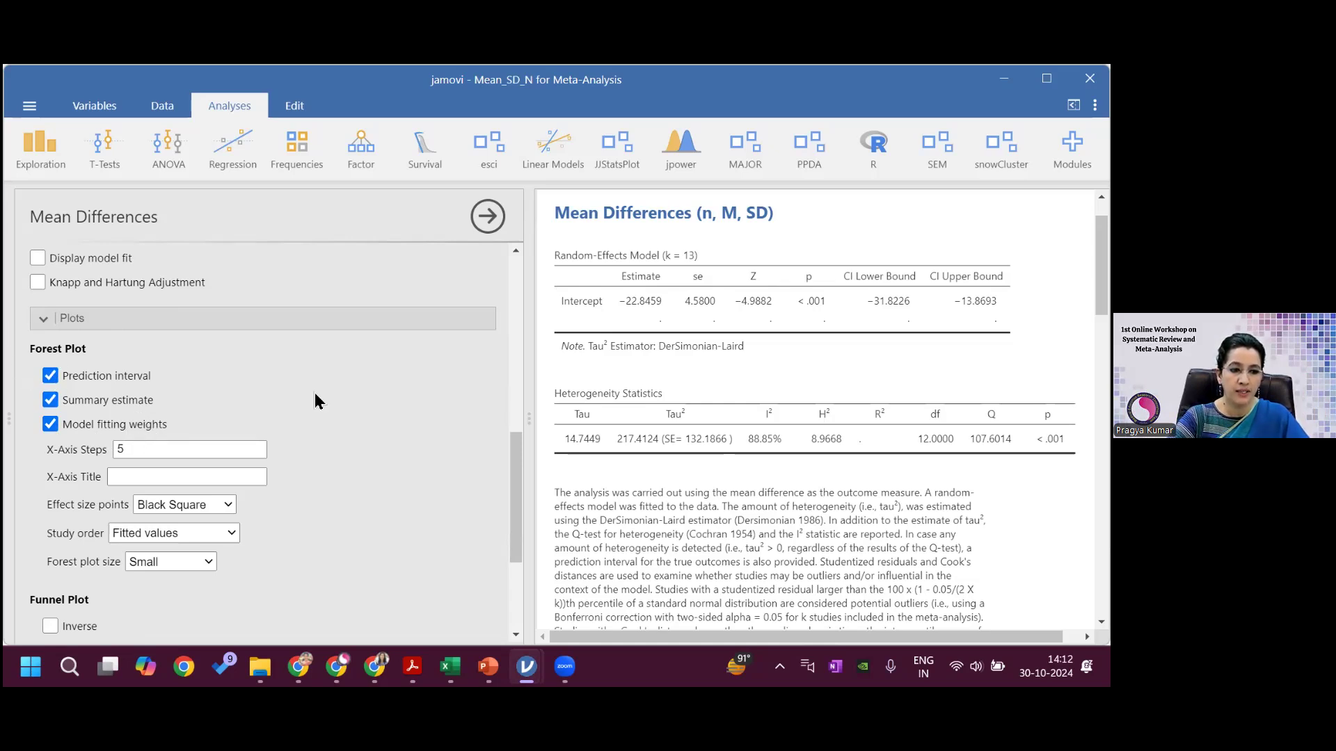
drag(518, 467, 518, 553)
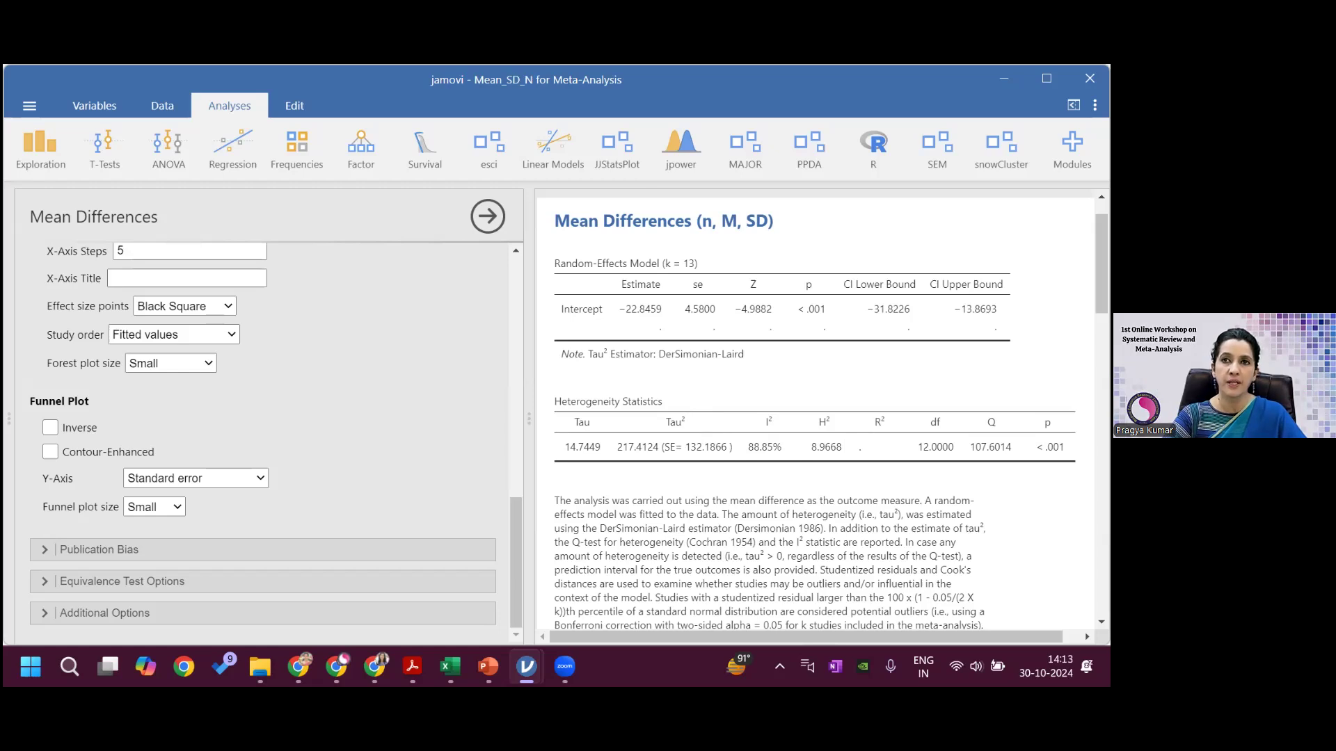
Scroll the results past the forest plot and Publication Bias table to the funnel plot
scroll(821, 417, down, 5)
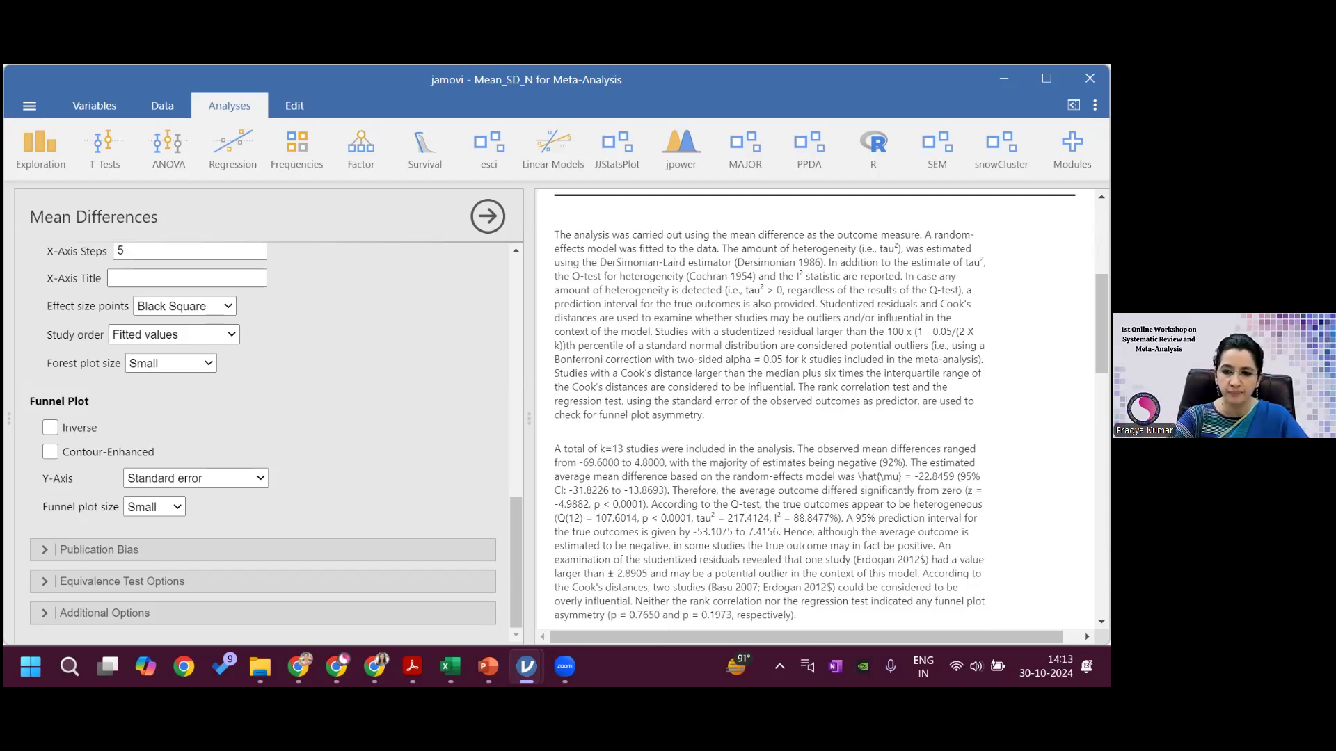
scroll(693, 327, down, 10)
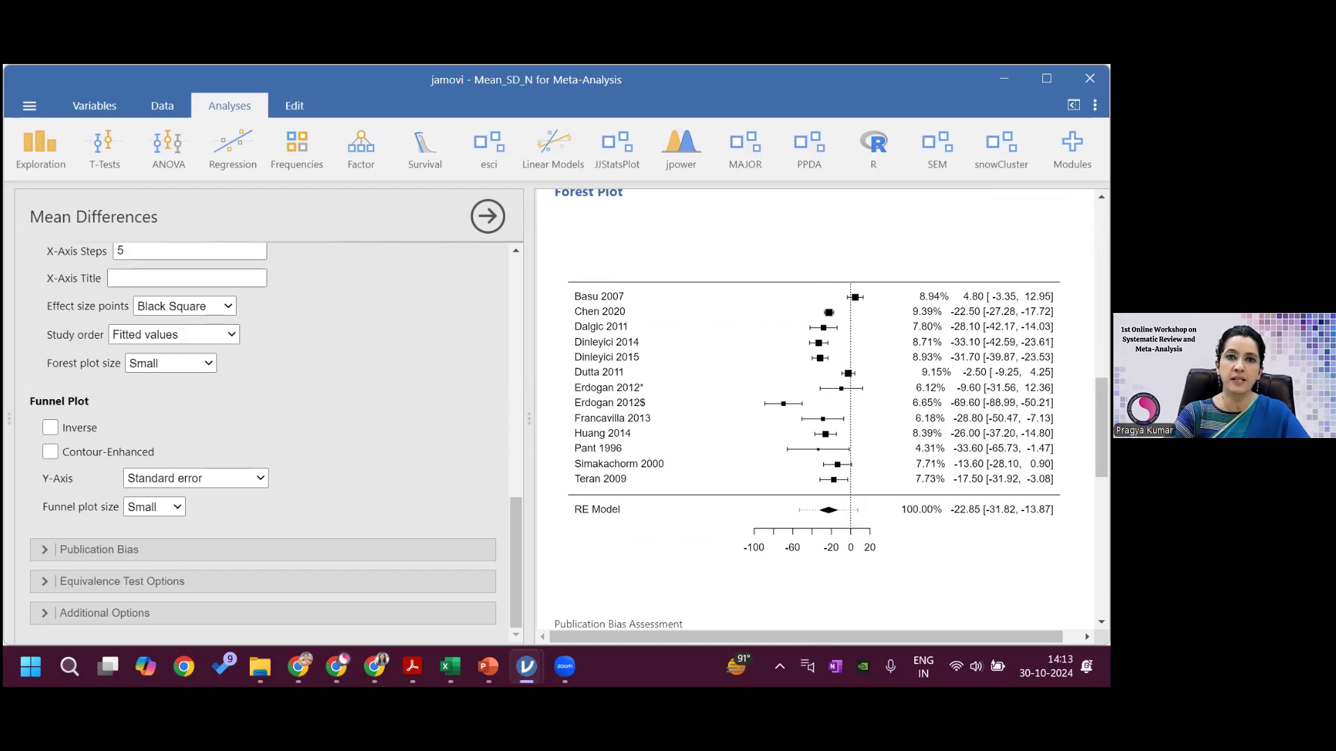
scroll(821, 411, down, 2)
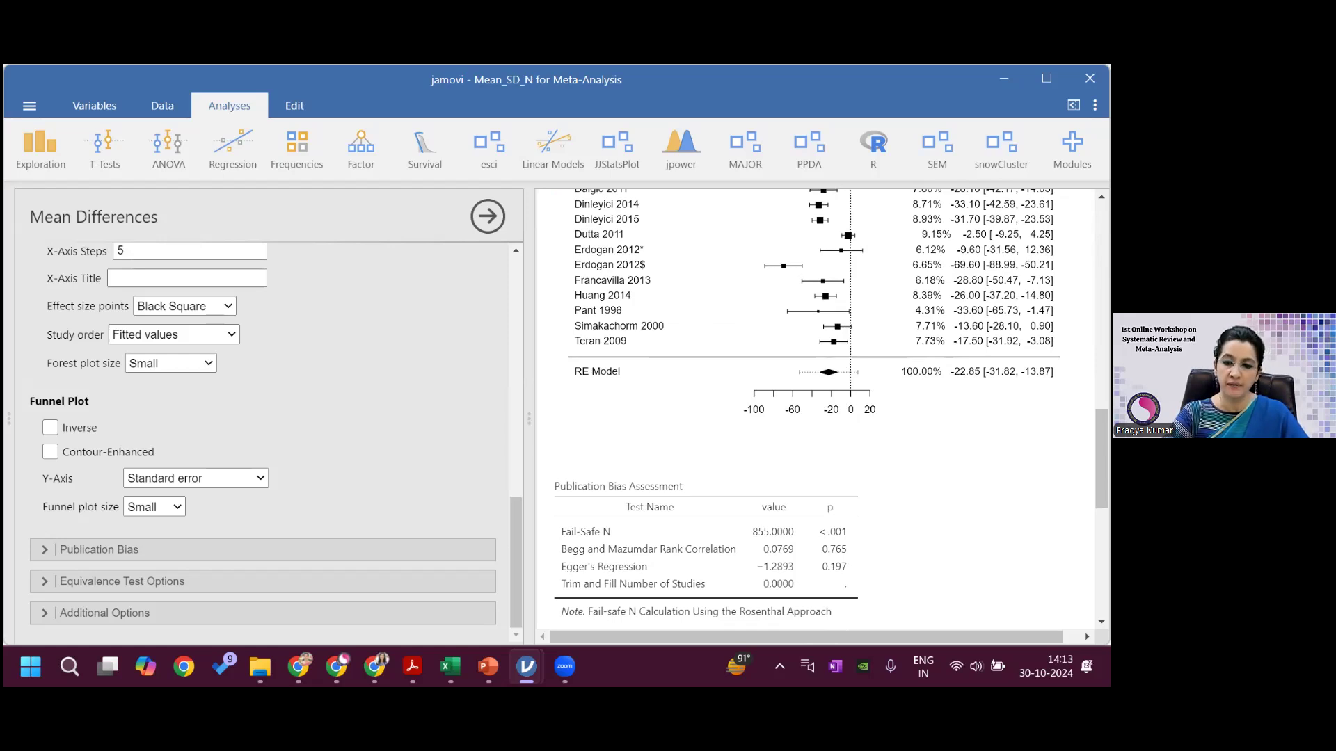
scroll(602, 352, down, 2)
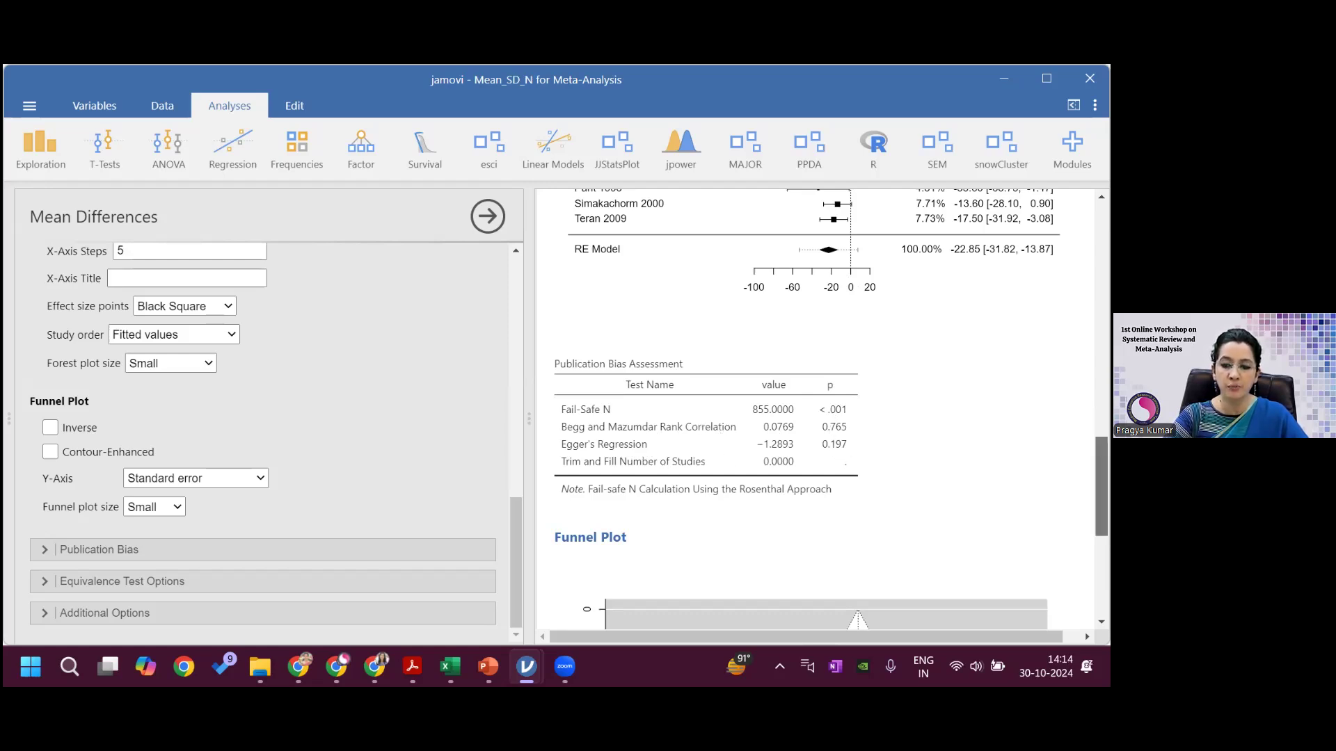
scroll(1101, 487, down, 2)
scroll(762, 344, down, 3)
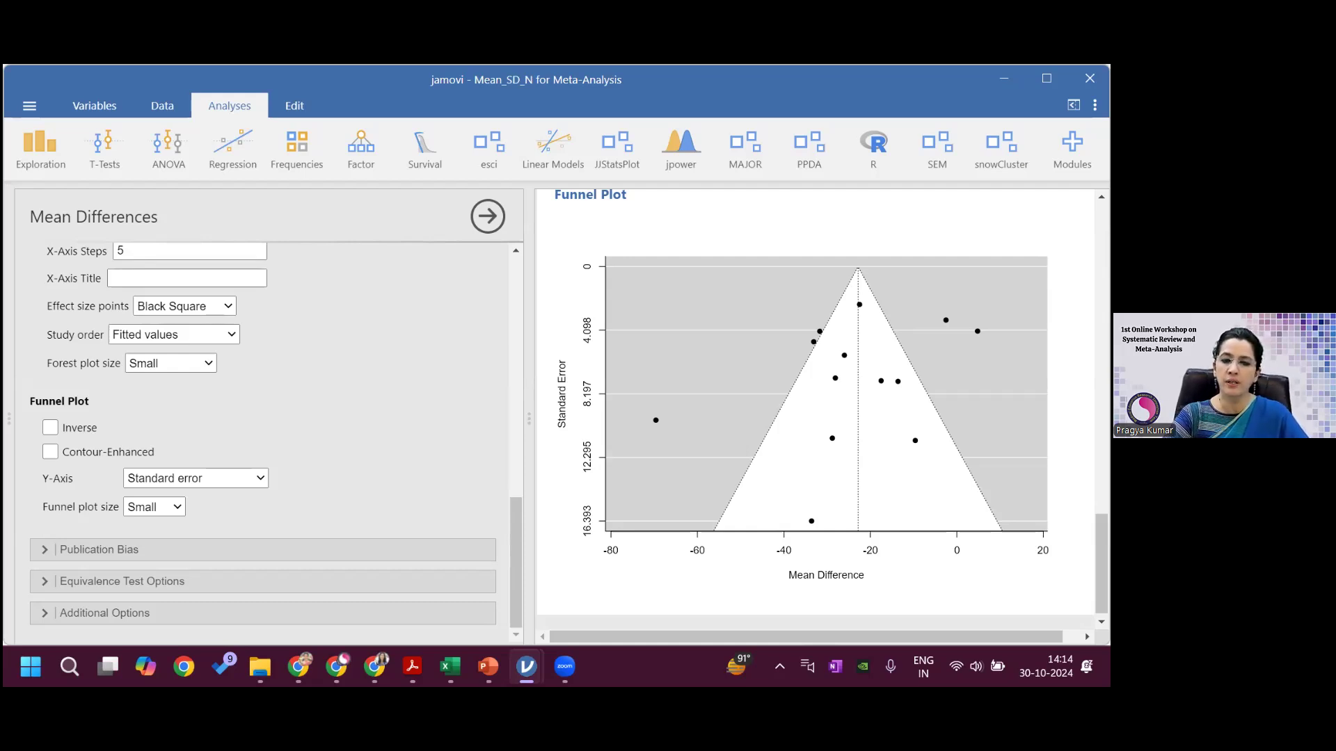
Expand Additional Options, then scroll the results back up to the summary text
scroll(814, 403, down, 1)
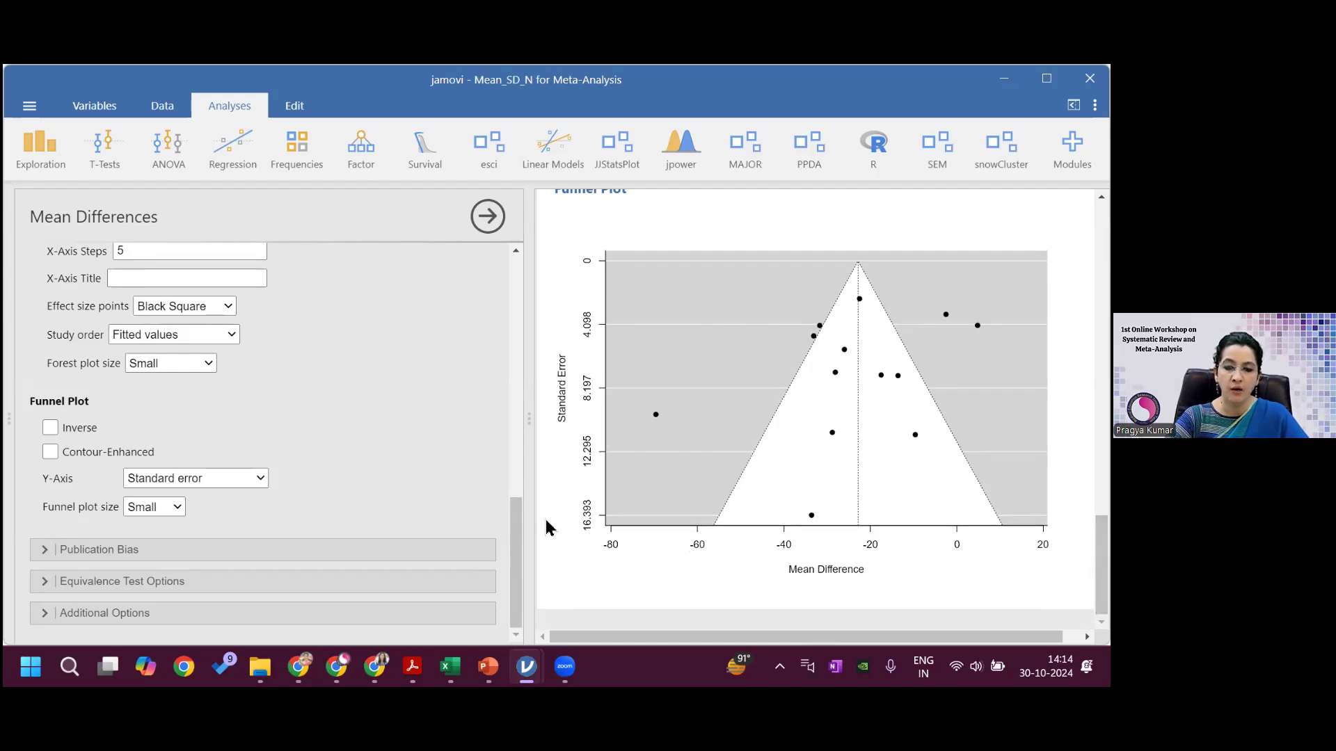
click(149, 611)
scroll(518, 535, down, 2)
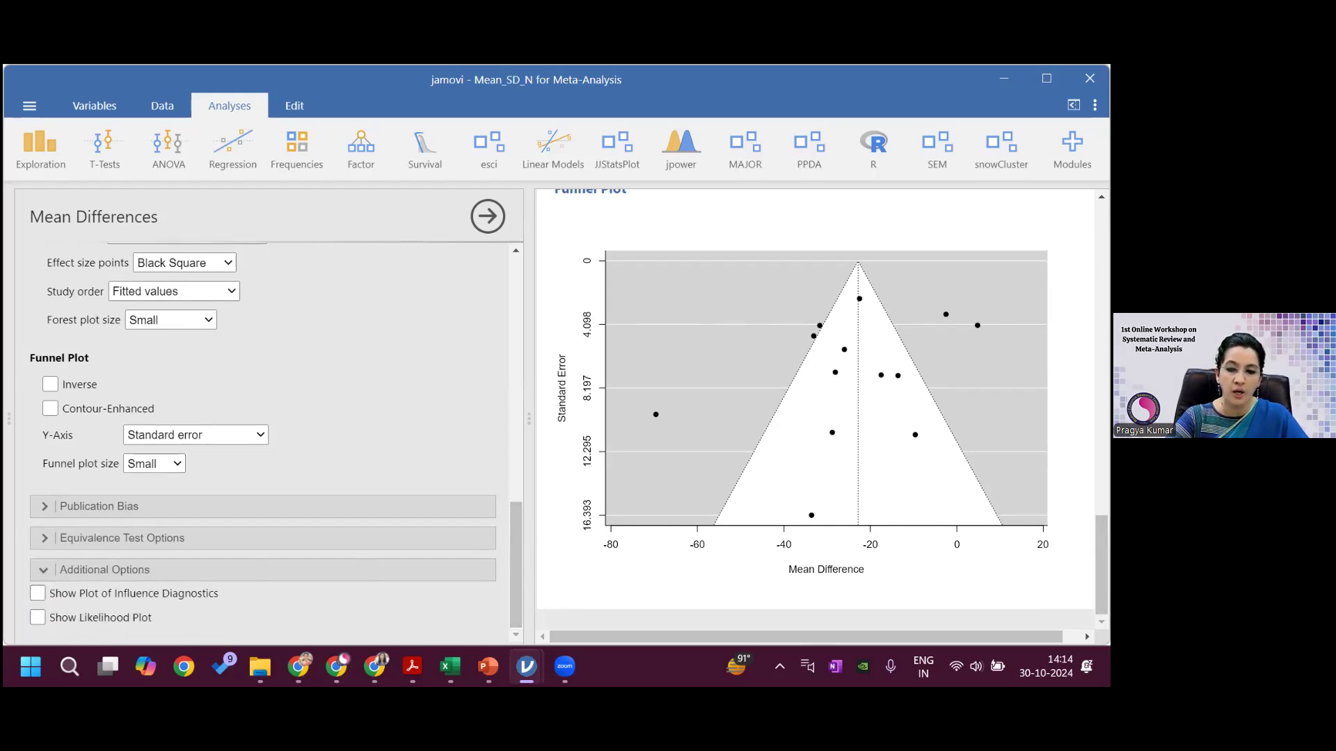
scroll(821, 404, up, 6)
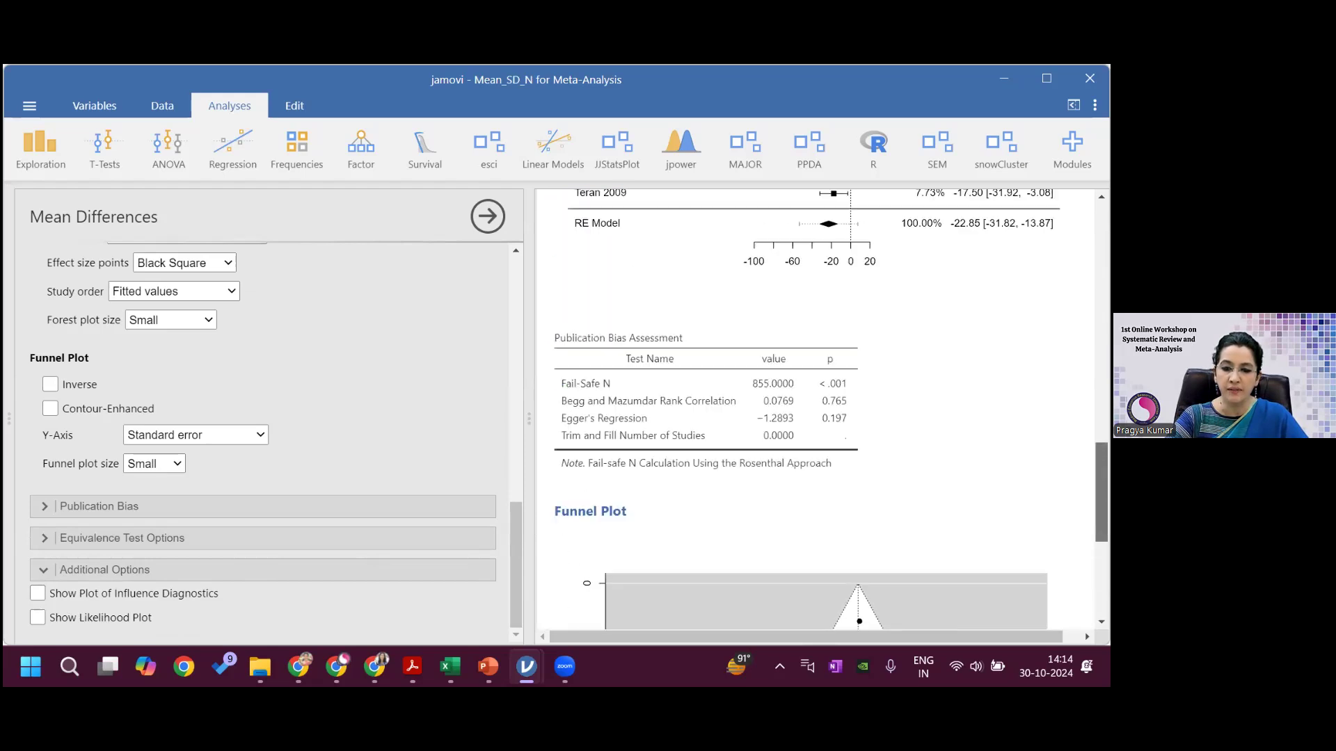
scroll(820, 403, up, 6)
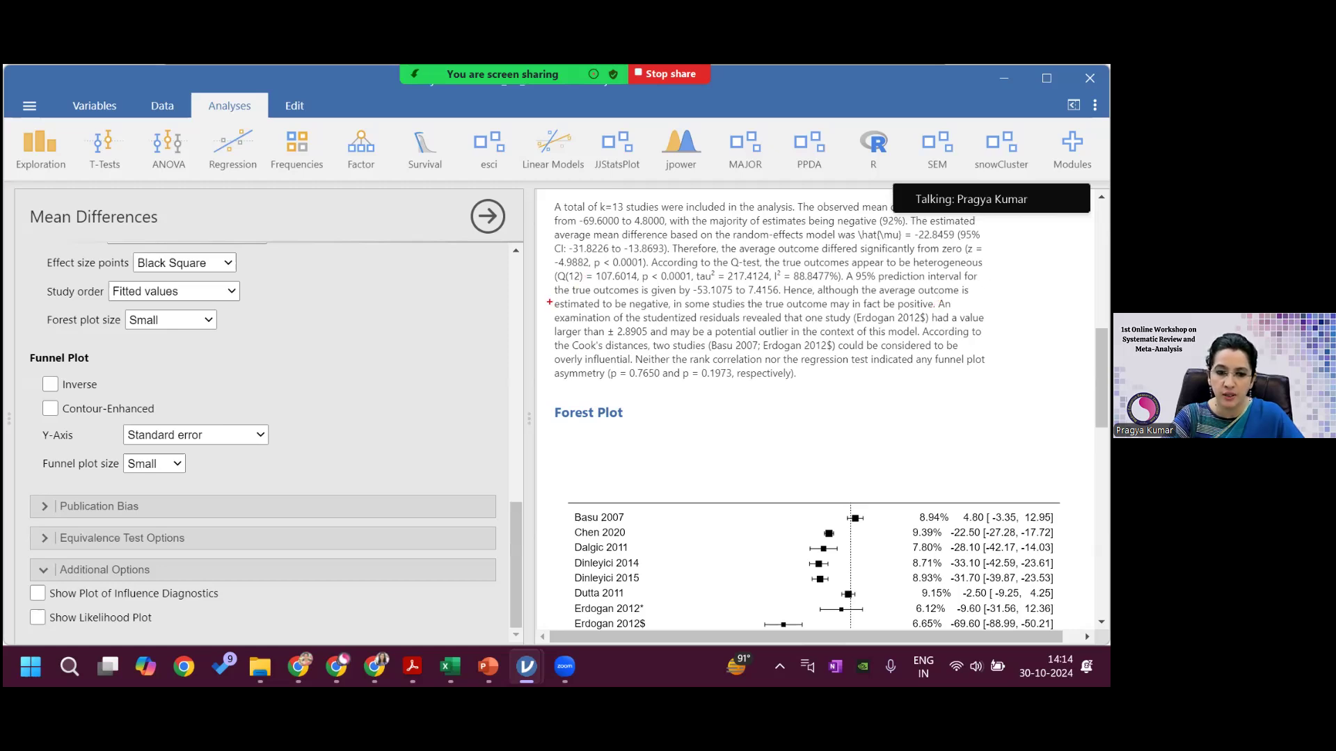
mouse_move(547, 306)
mouse_down()
mouse_move(826, 391)
mouse_move(1009, 369)
mouse_move(1010, 402)
mouse_up()
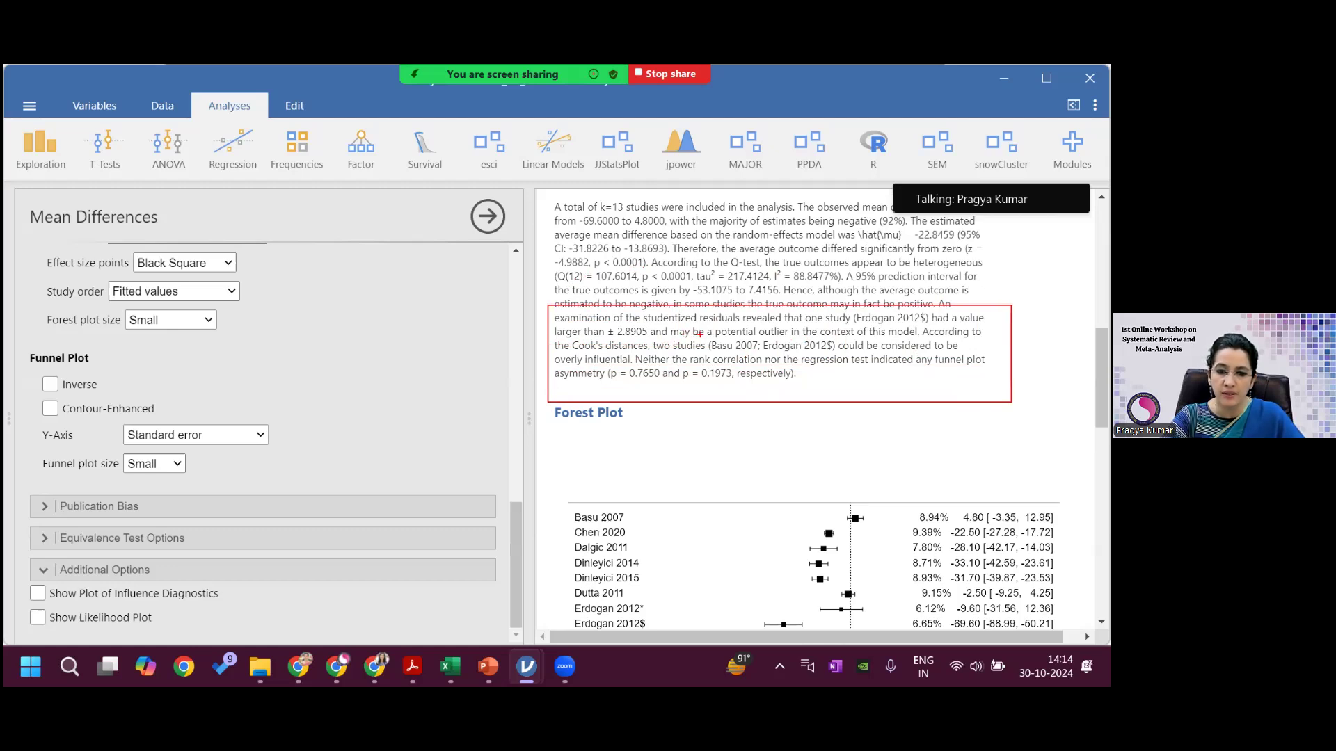
drag(703, 338, 835, 356)
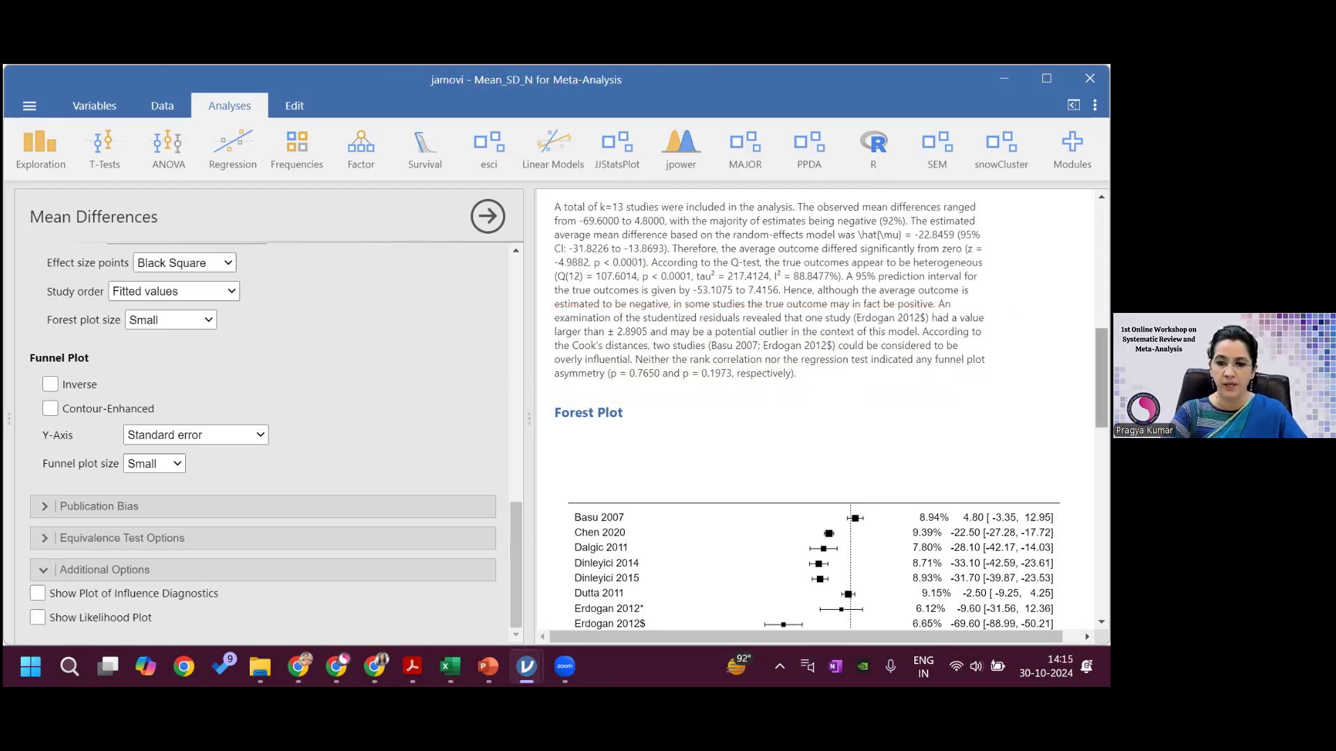
scroll(750, 512, up, 10)
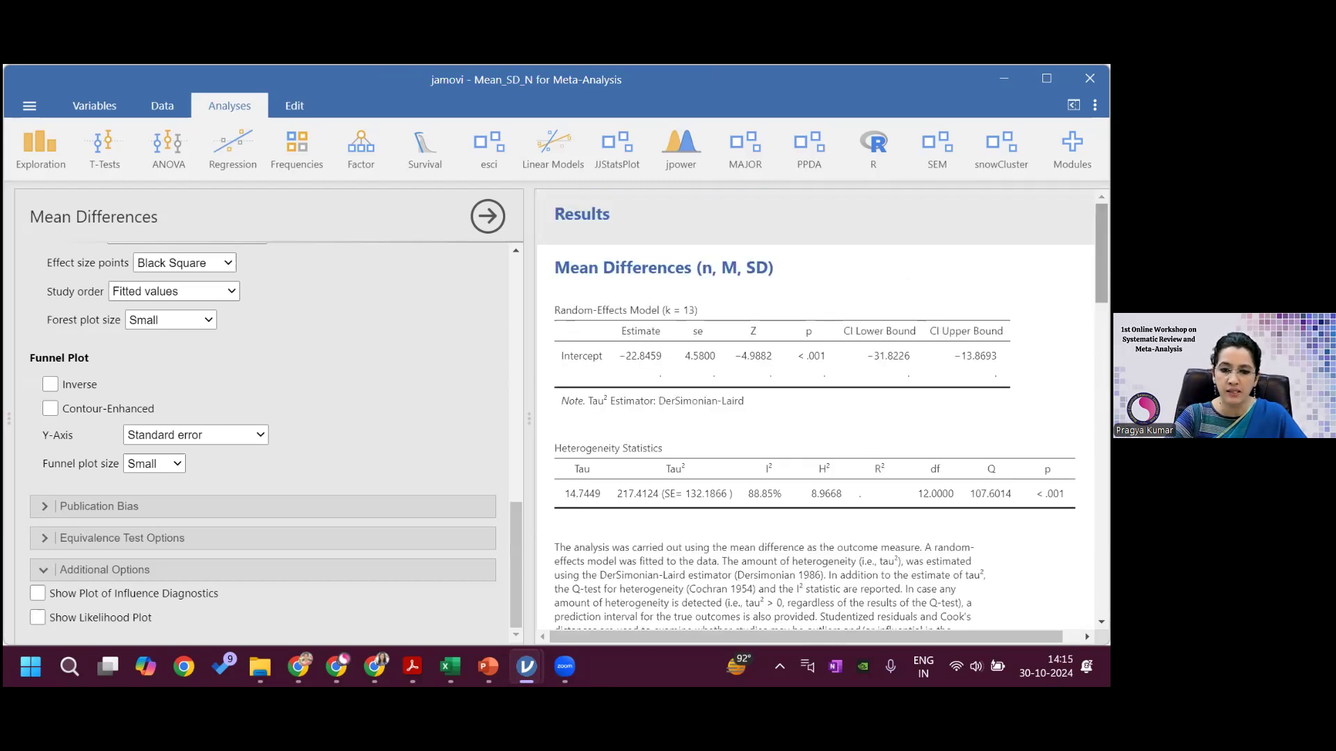
Turn on Show Plot of Influence Diagnostics under Additional Options
scroll(750, 511, down, 1)
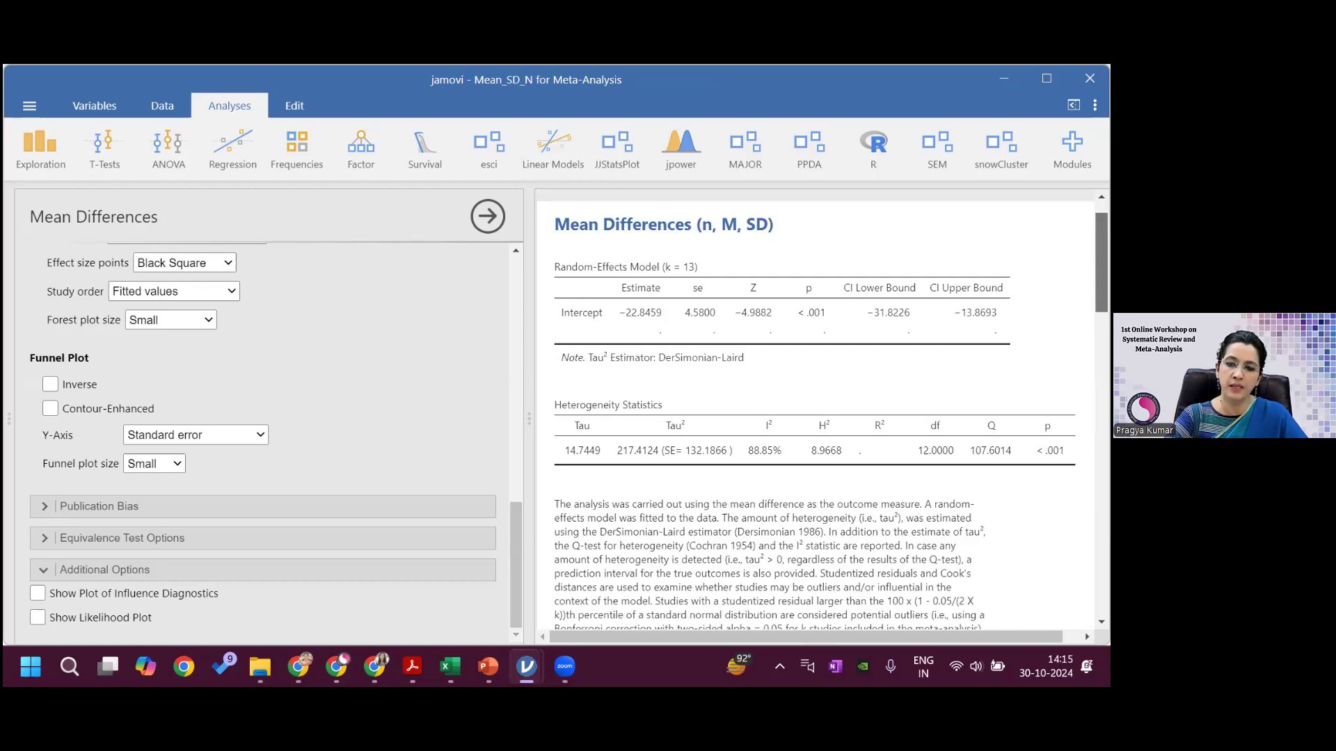
scroll(750, 511, down, 7)
scroll(750, 511, down, 15)
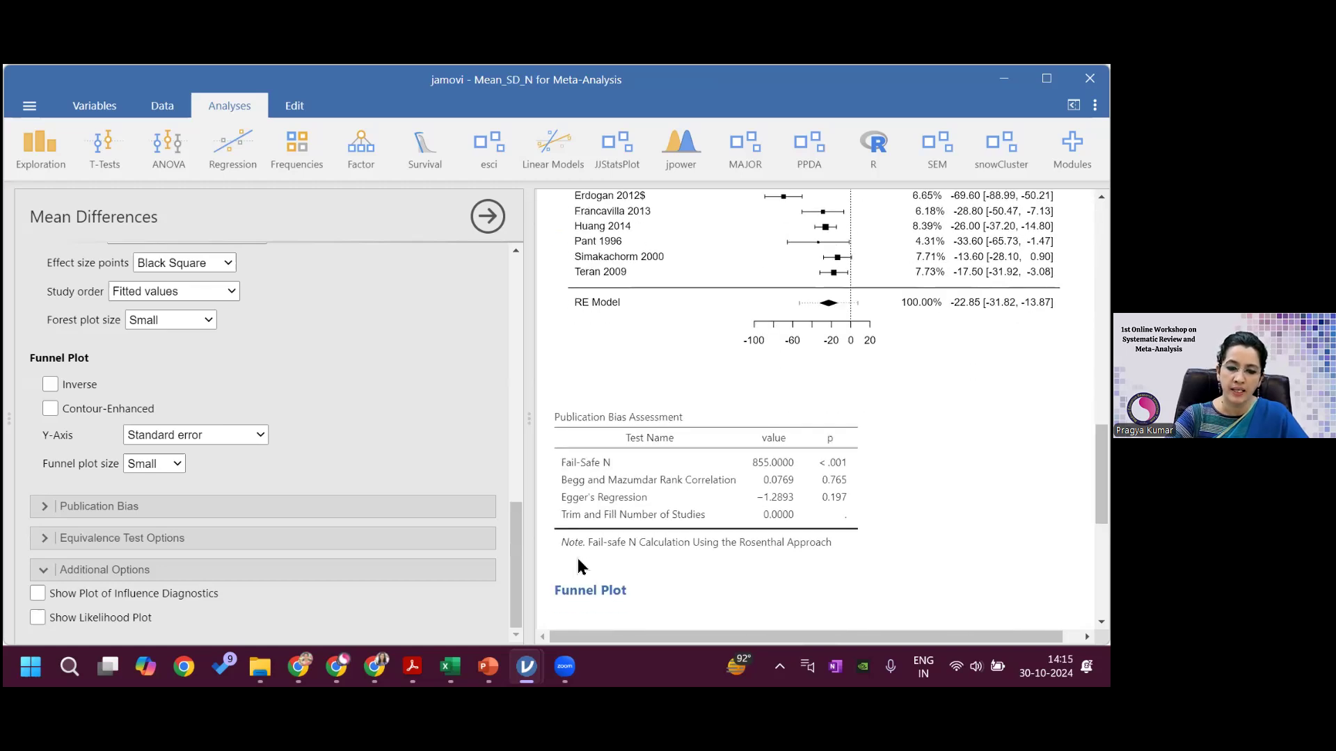
click(38, 594)
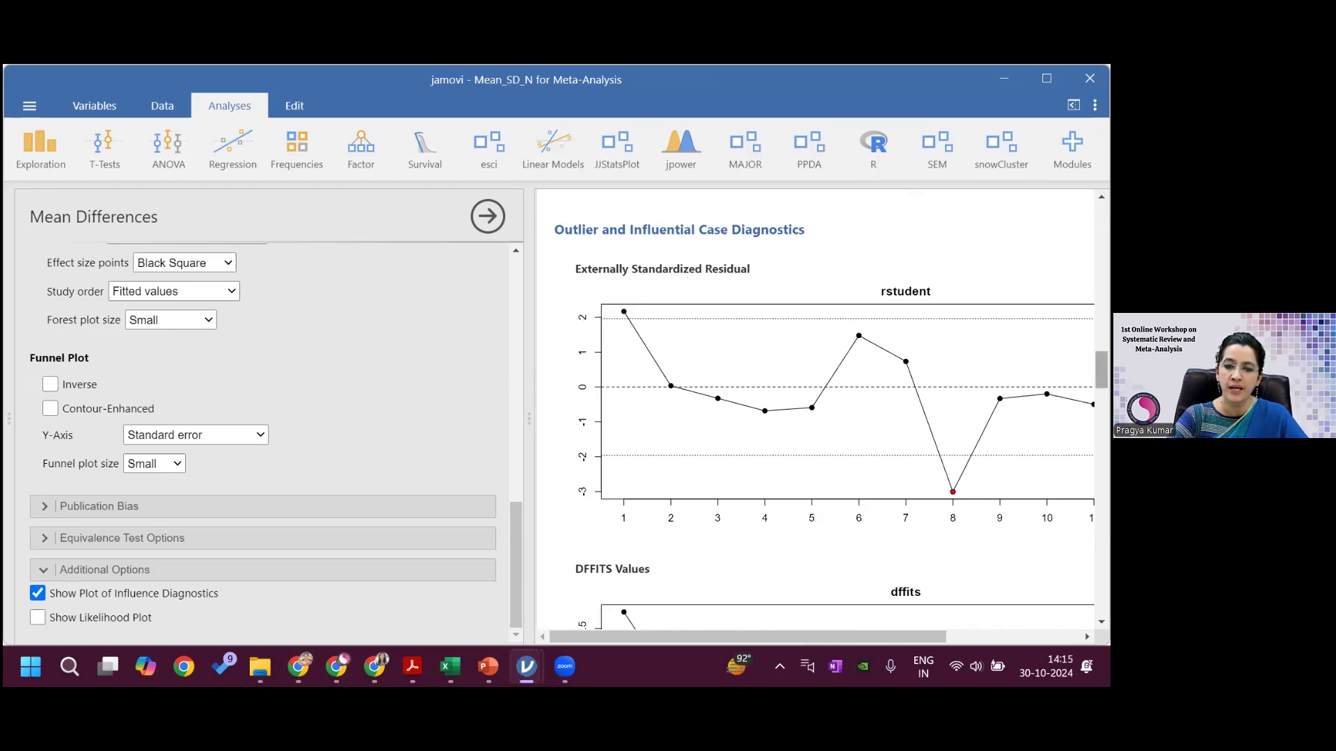
Highlight study 8's peaks on the Cook's distance and residual diagnostic plots
drag(1101, 369, 1101, 413)
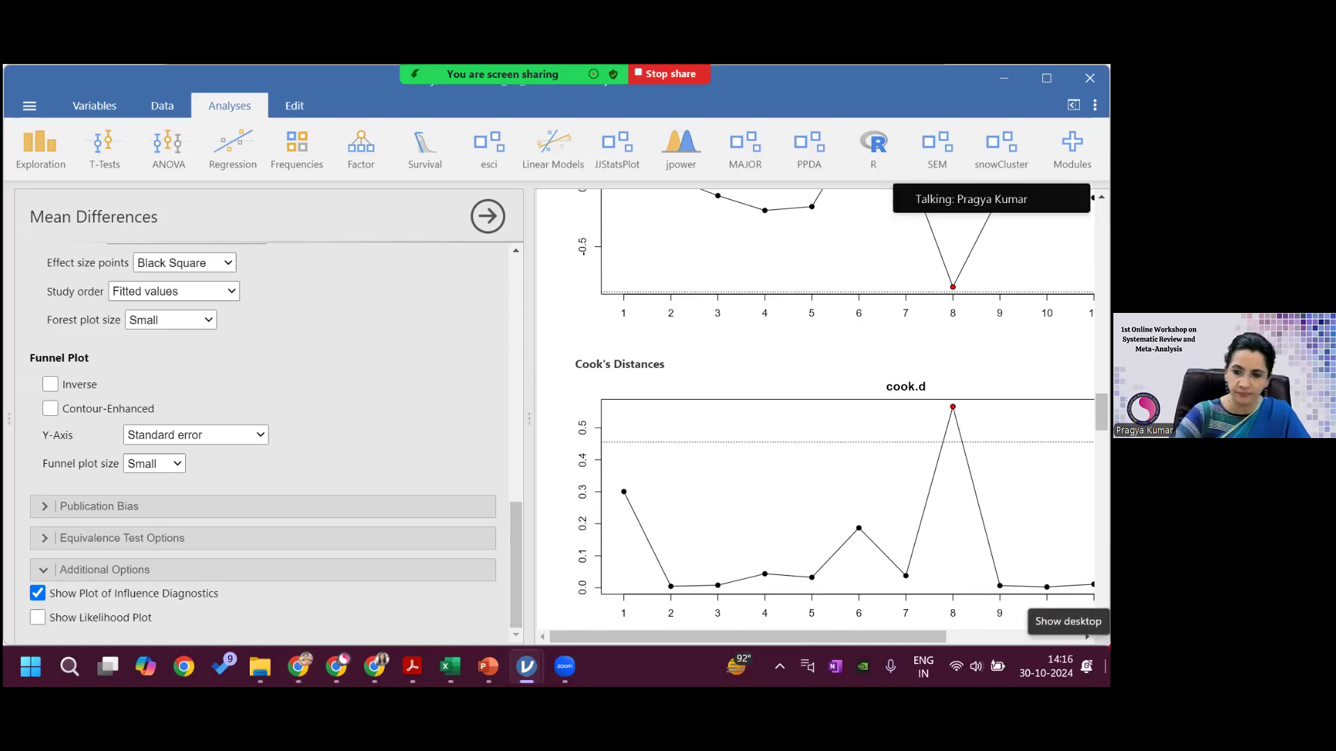
drag(938, 401, 967, 422)
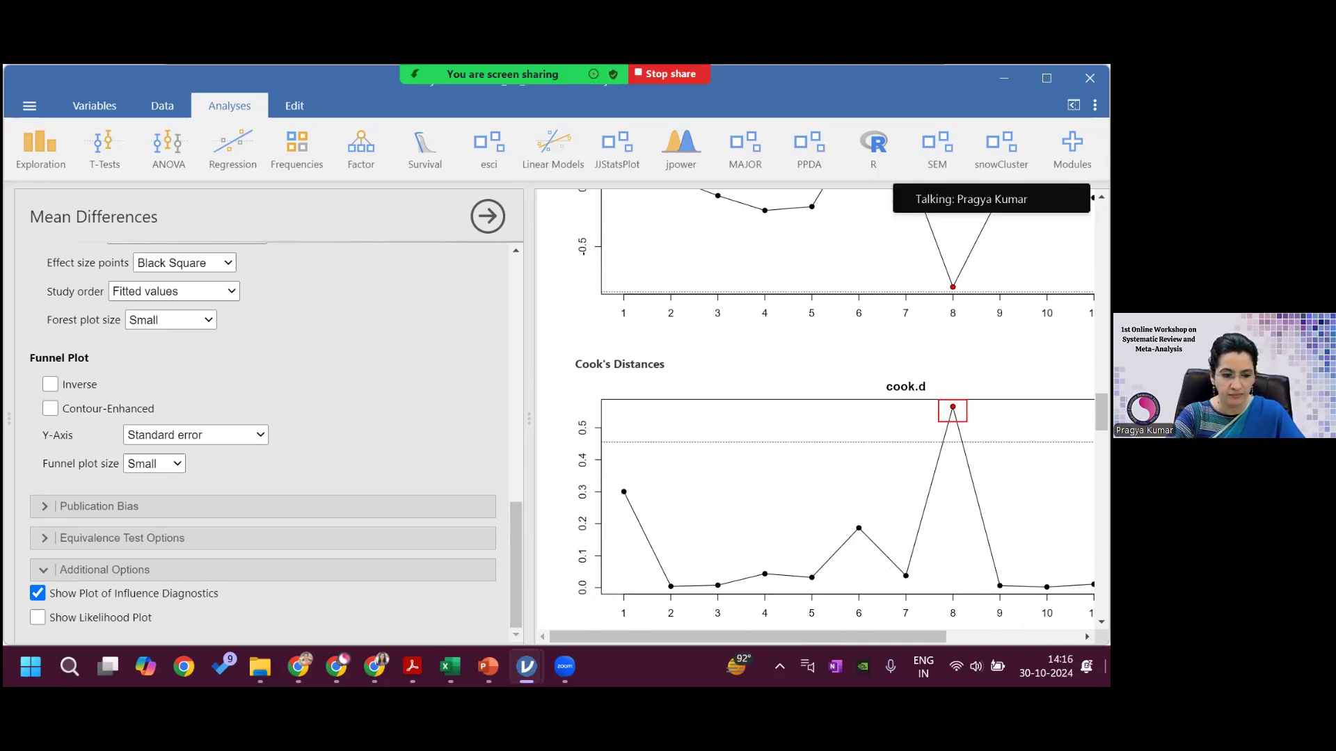
scroll(821, 411, up, 4)
scroll(820, 410, up, 3)
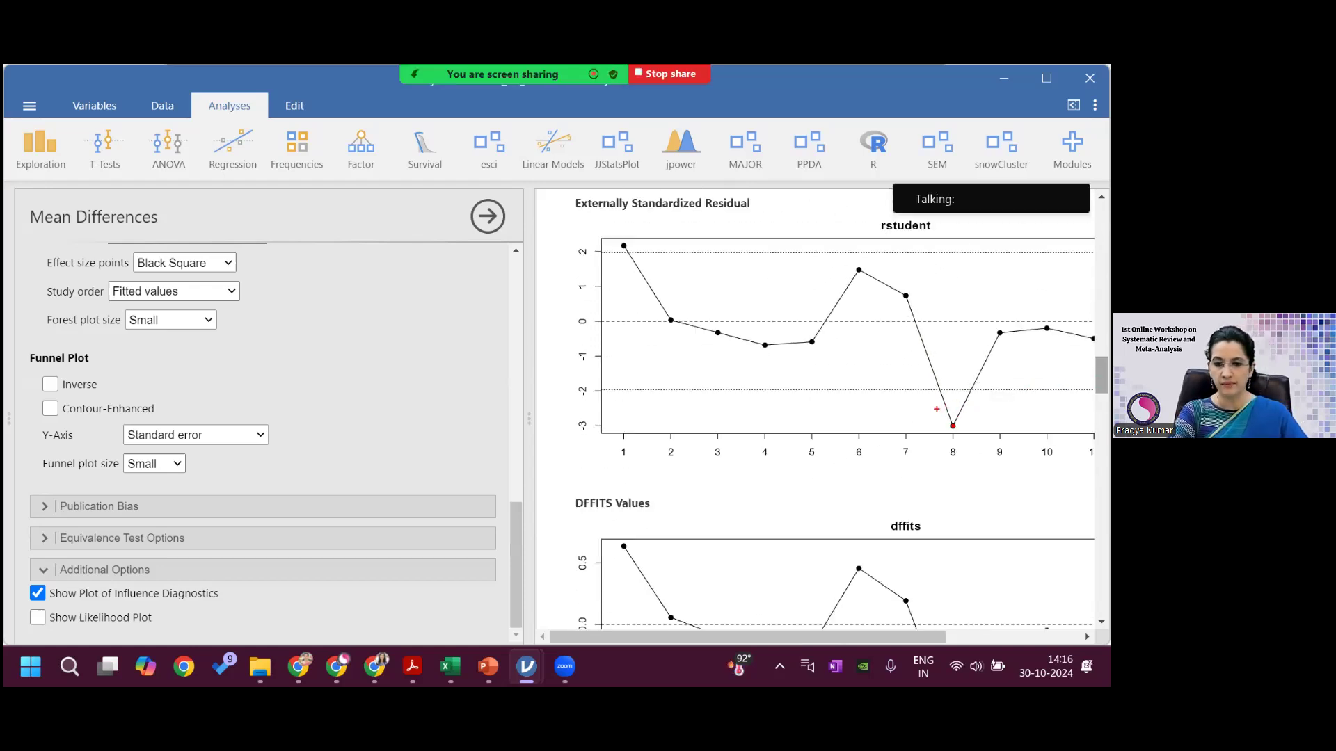
drag(936, 409, 974, 436)
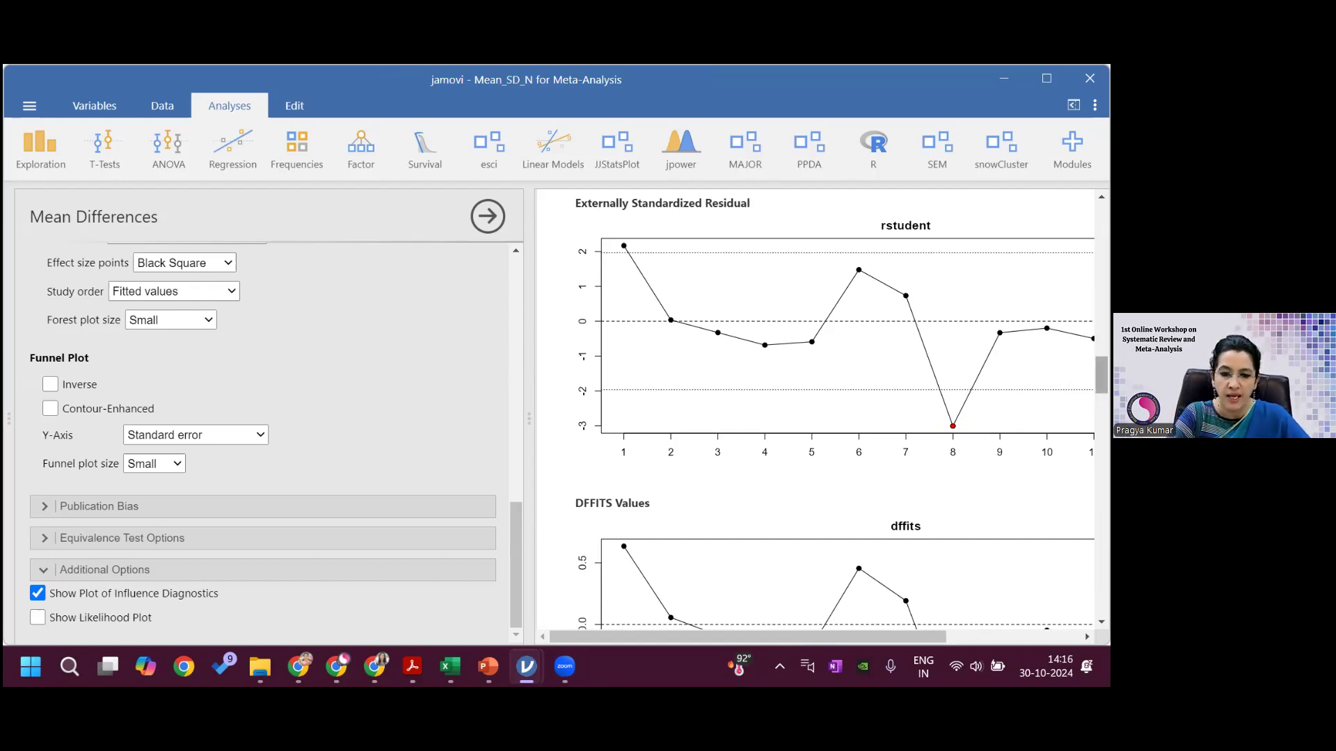
Return to the Data spreadsheet listing the 13 studies
scroll(834, 404, down, 5)
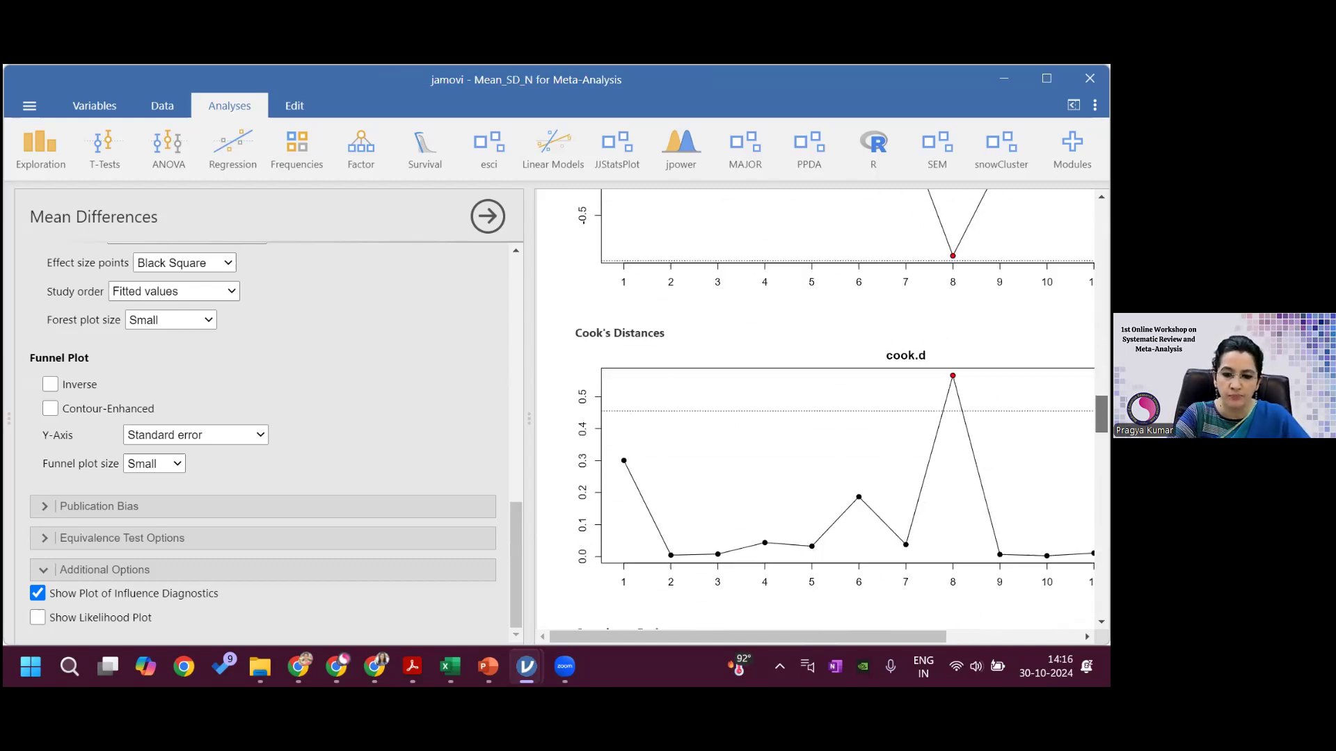
scroll(612, 448, up, 6)
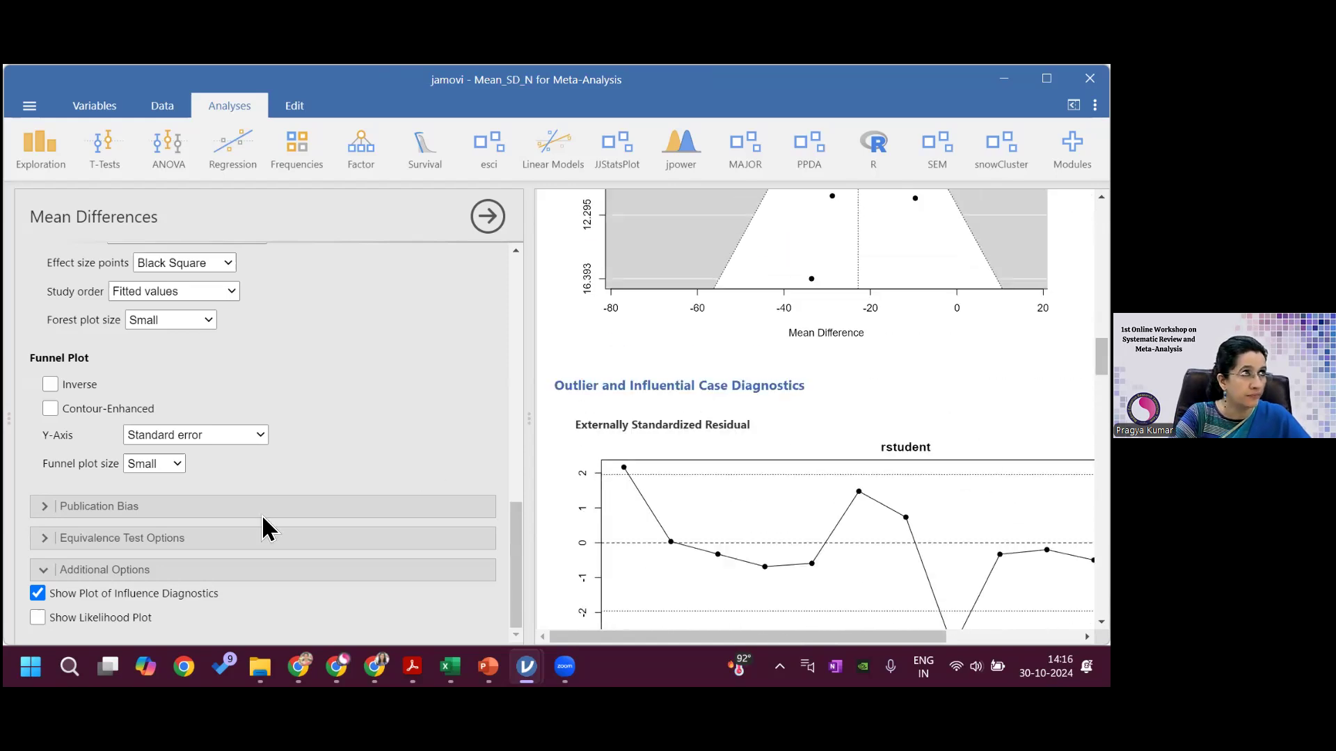
drag(513, 529, 516, 287)
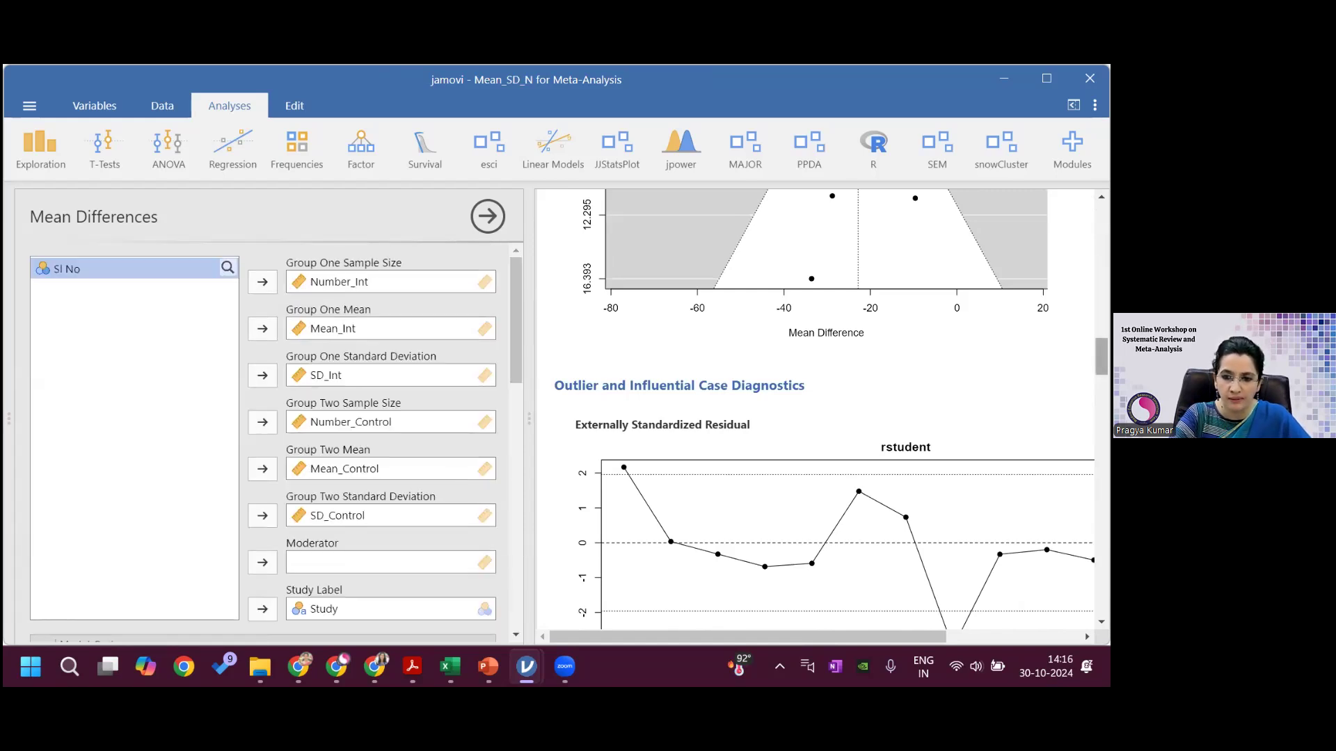
scroll(821, 410, up, 1)
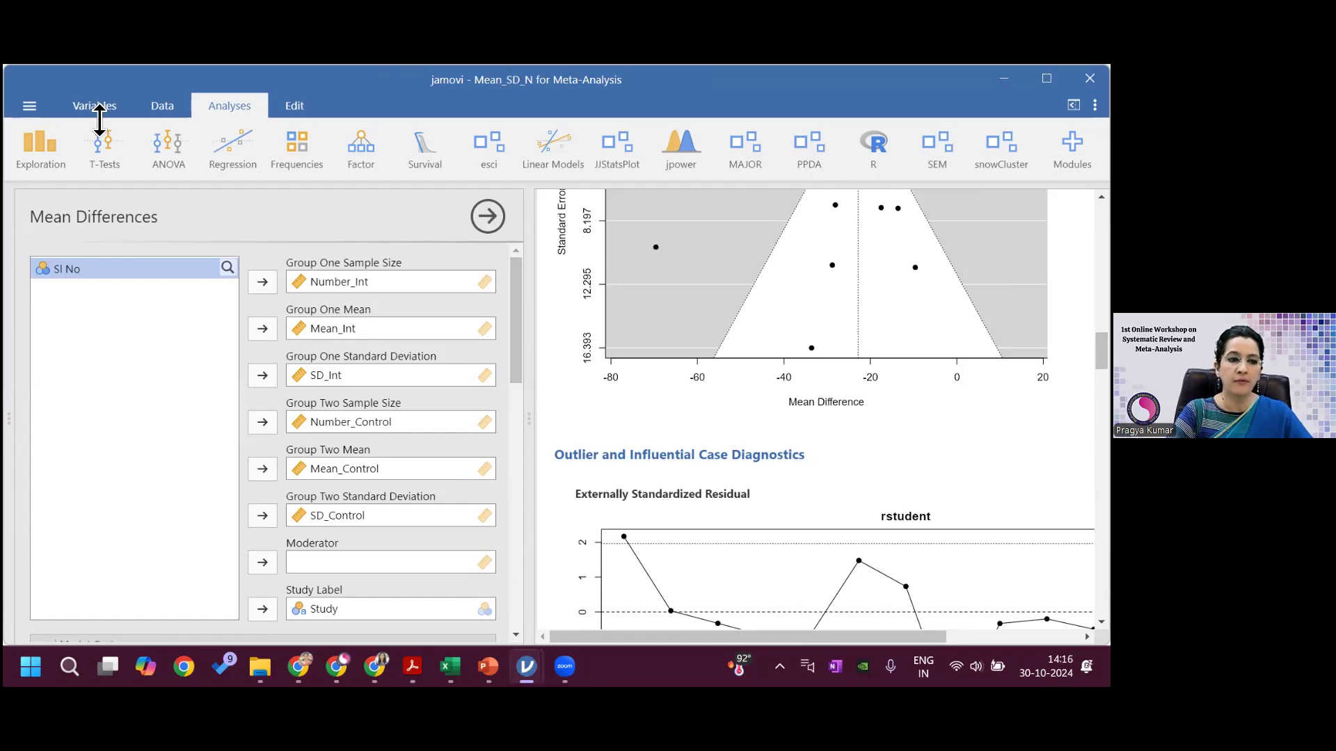
click(164, 105)
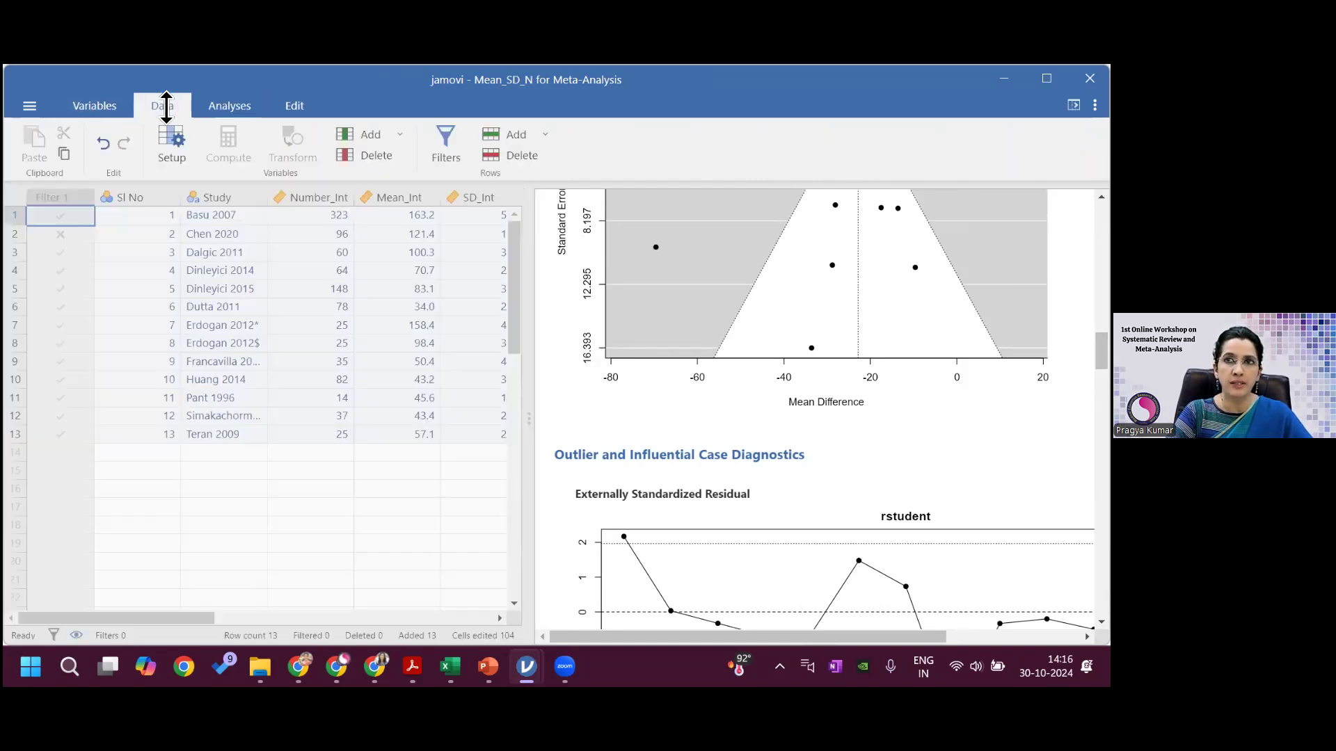
In Row Filters, edit Filter 1's condition to exclude row 1
click(440, 139)
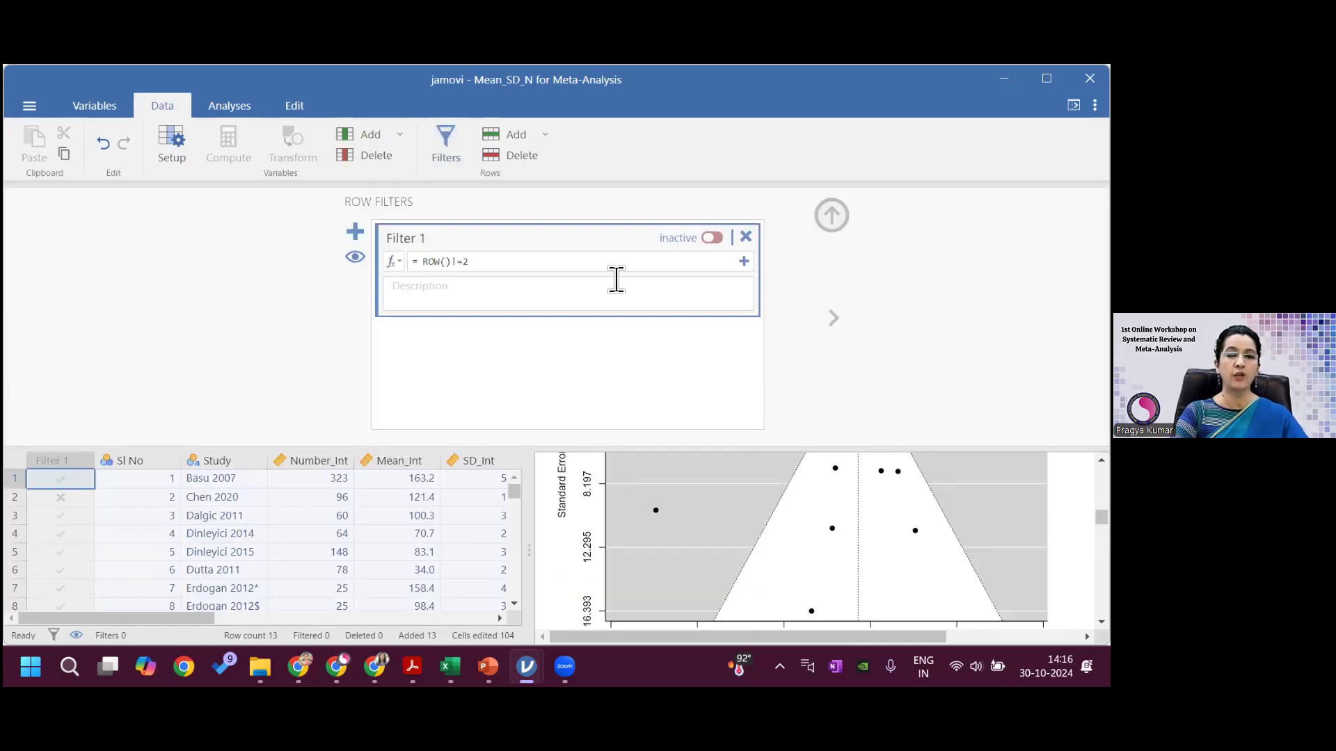
drag(423, 263, 492, 265)
click(491, 265)
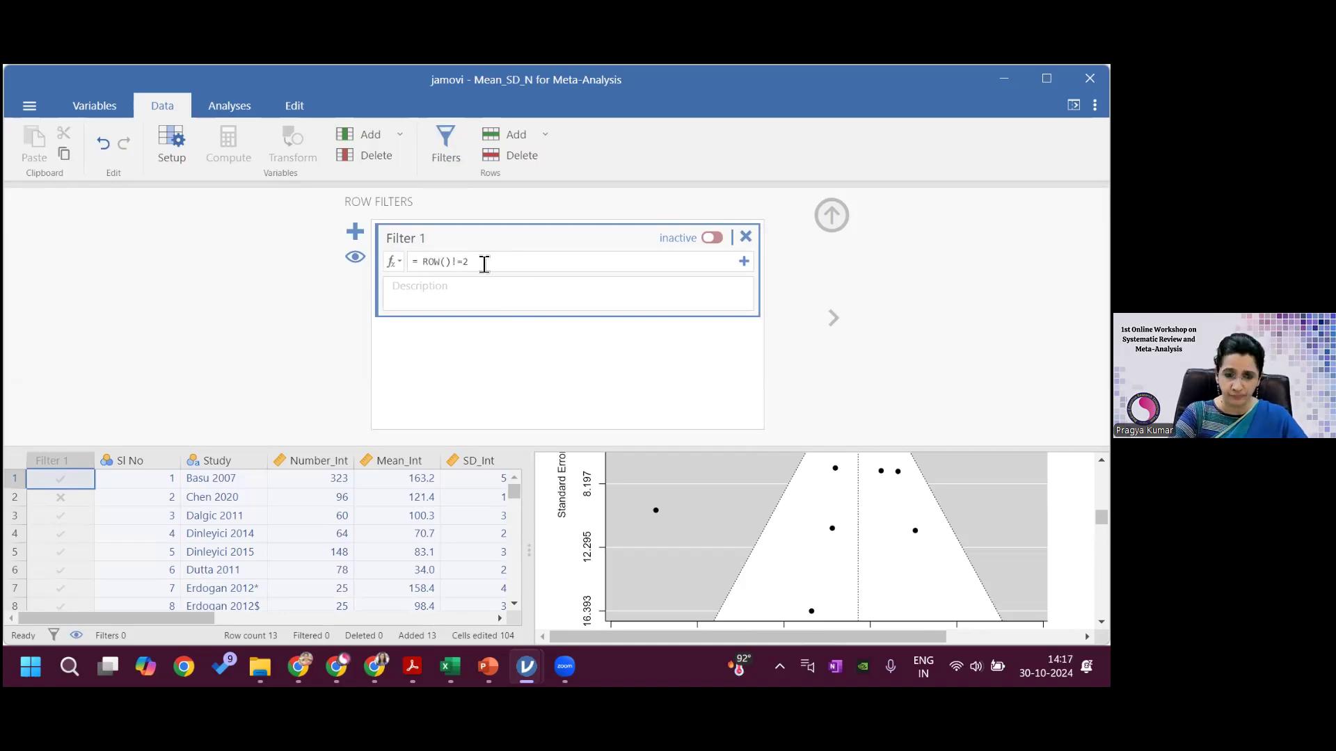
key(BackSpace)
text(1)
drag(480, 264, 425, 266)
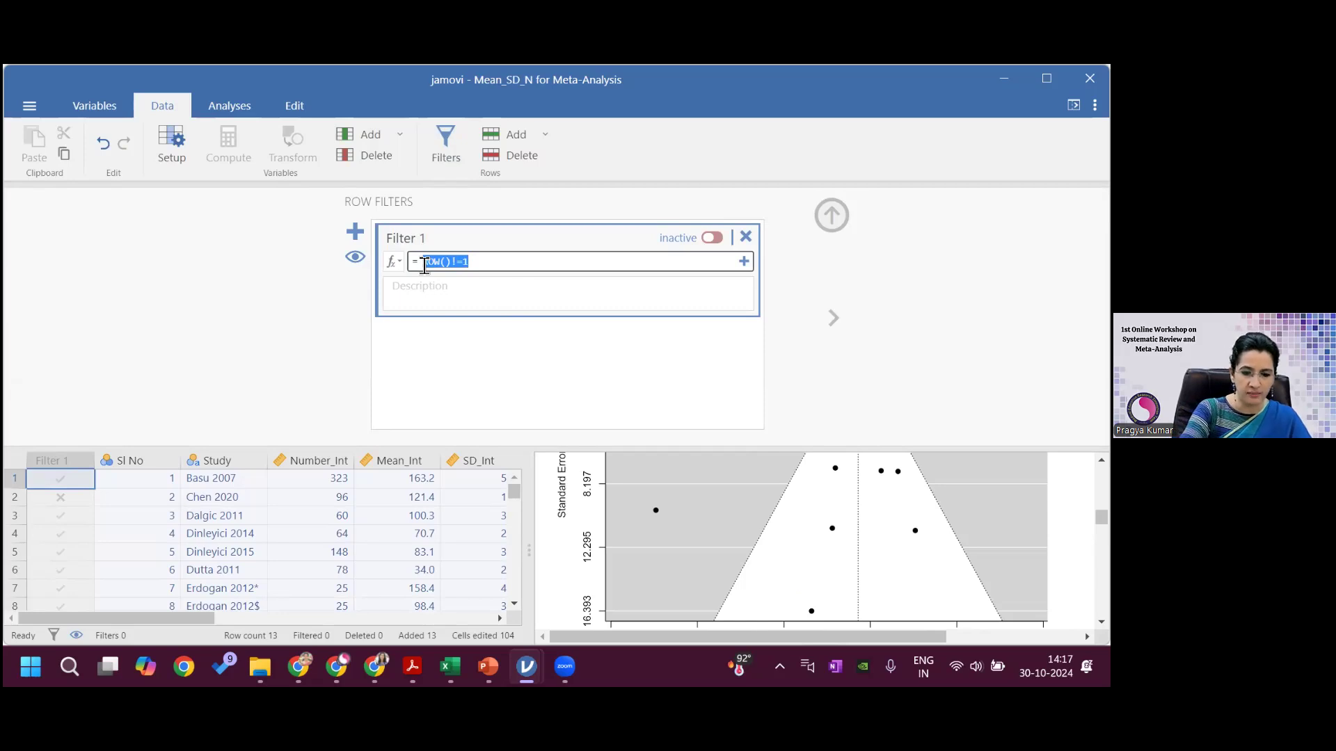
mouse_move(564, 666)
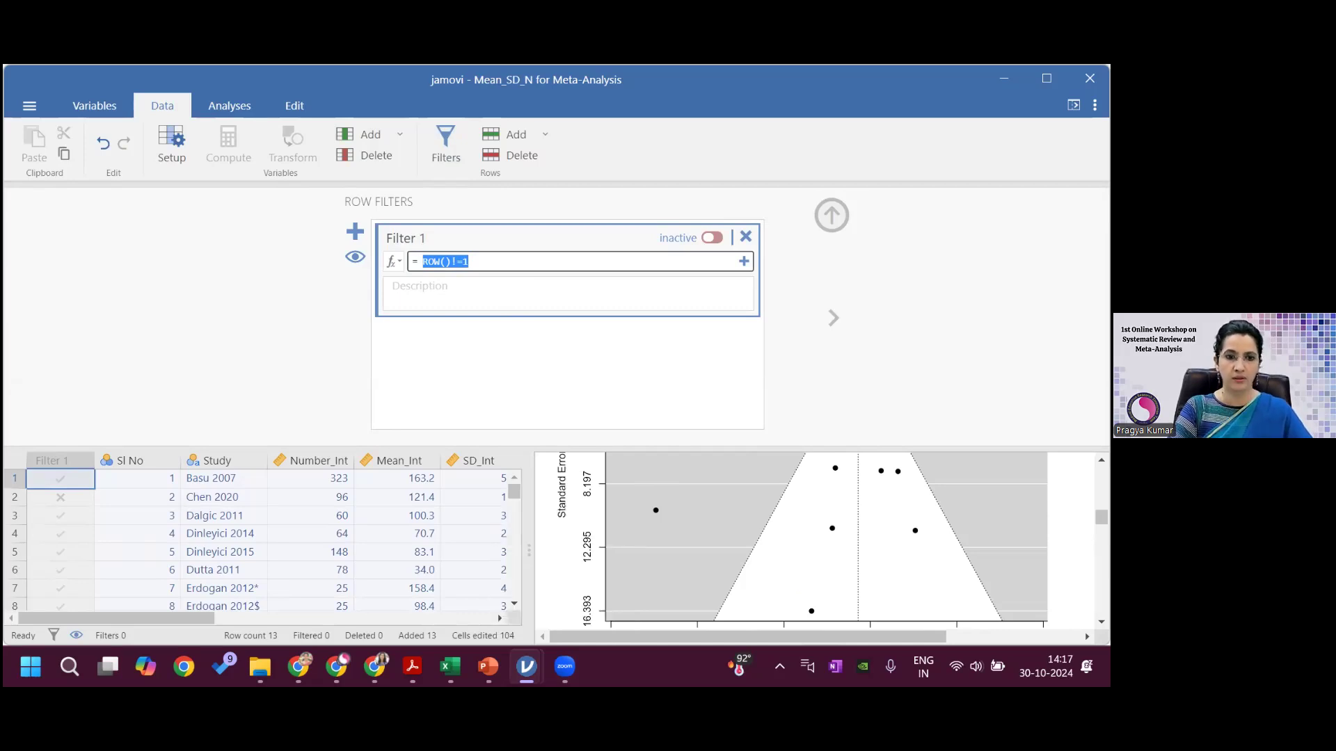
key(Return)
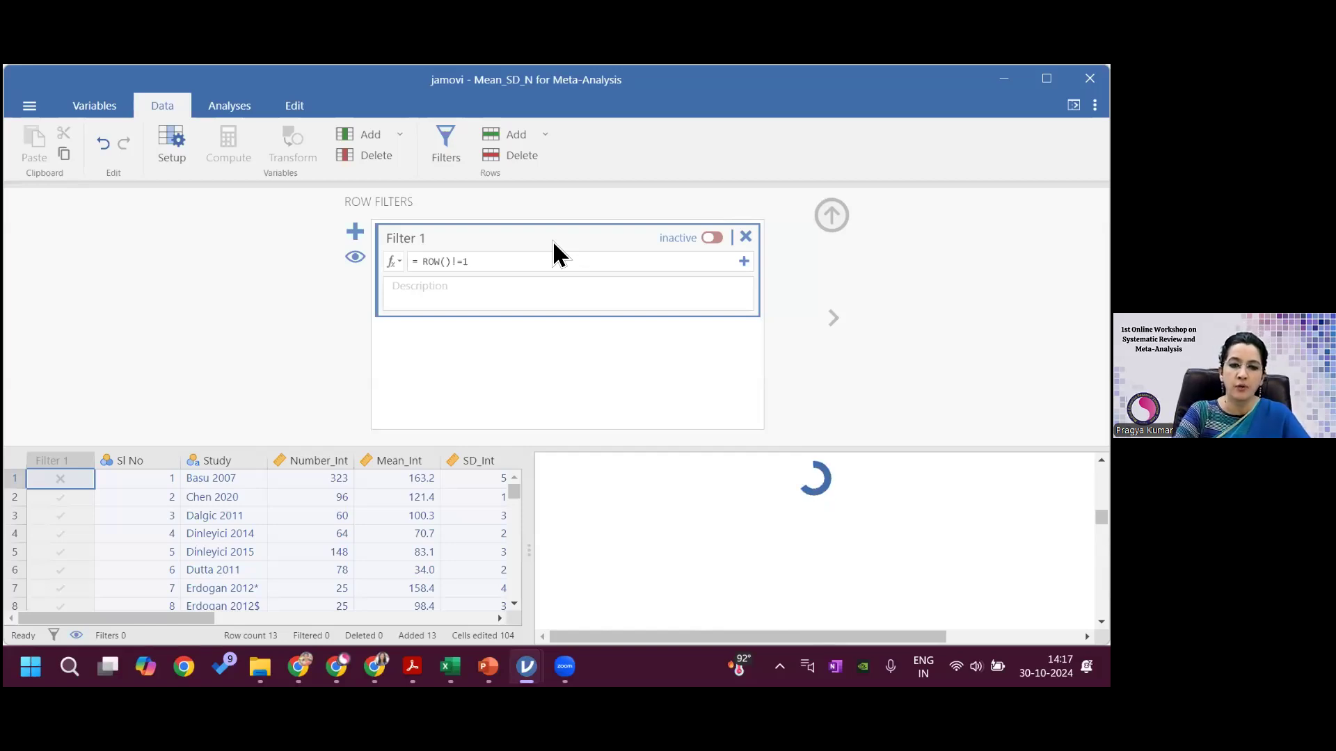
Revise the Filter 1 formula to ROW()!=8
key(BackSpace)
key(BackSpace)
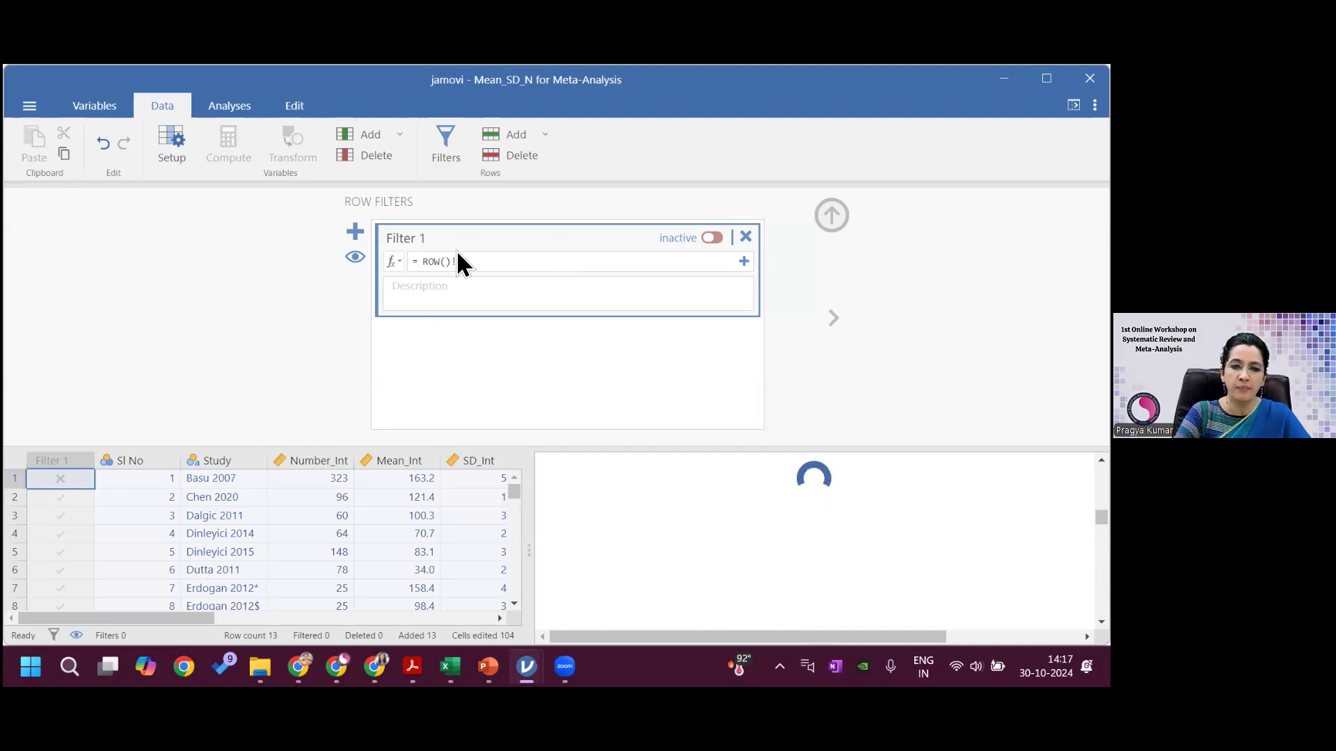
text(=1)
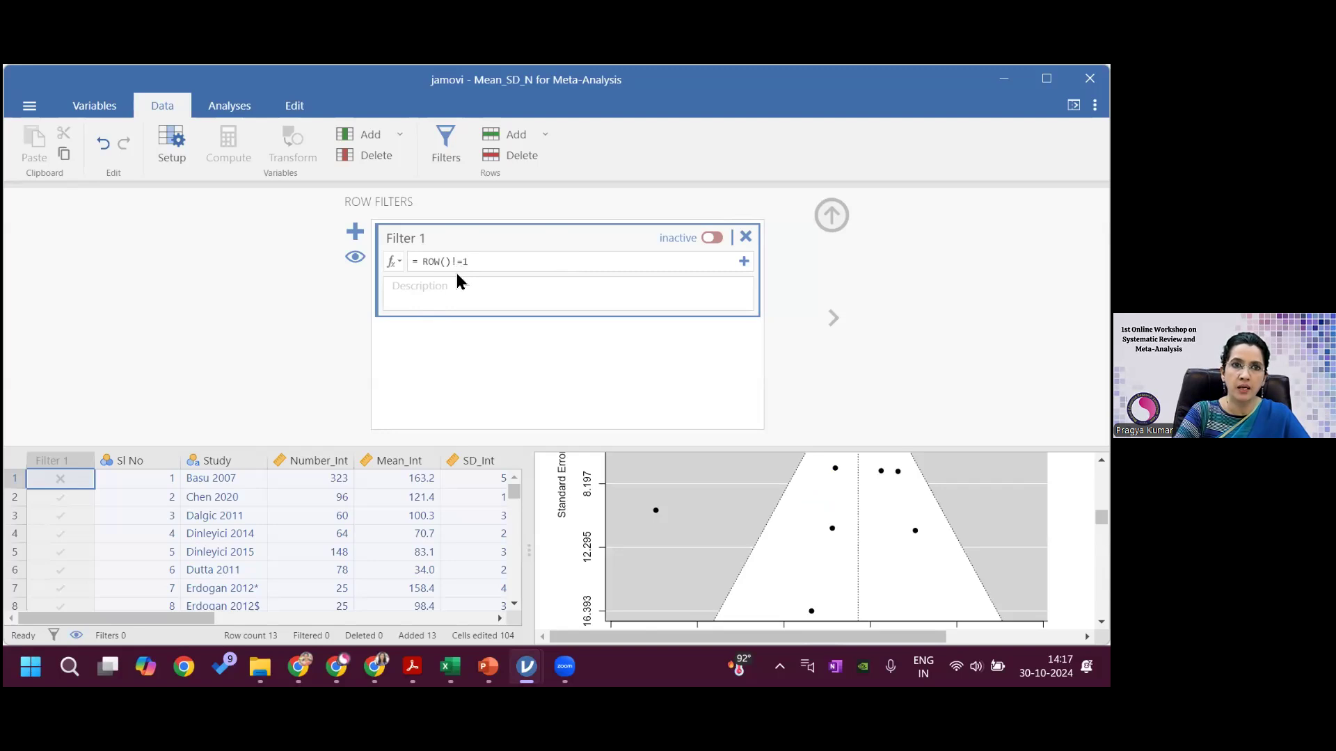
click(480, 266)
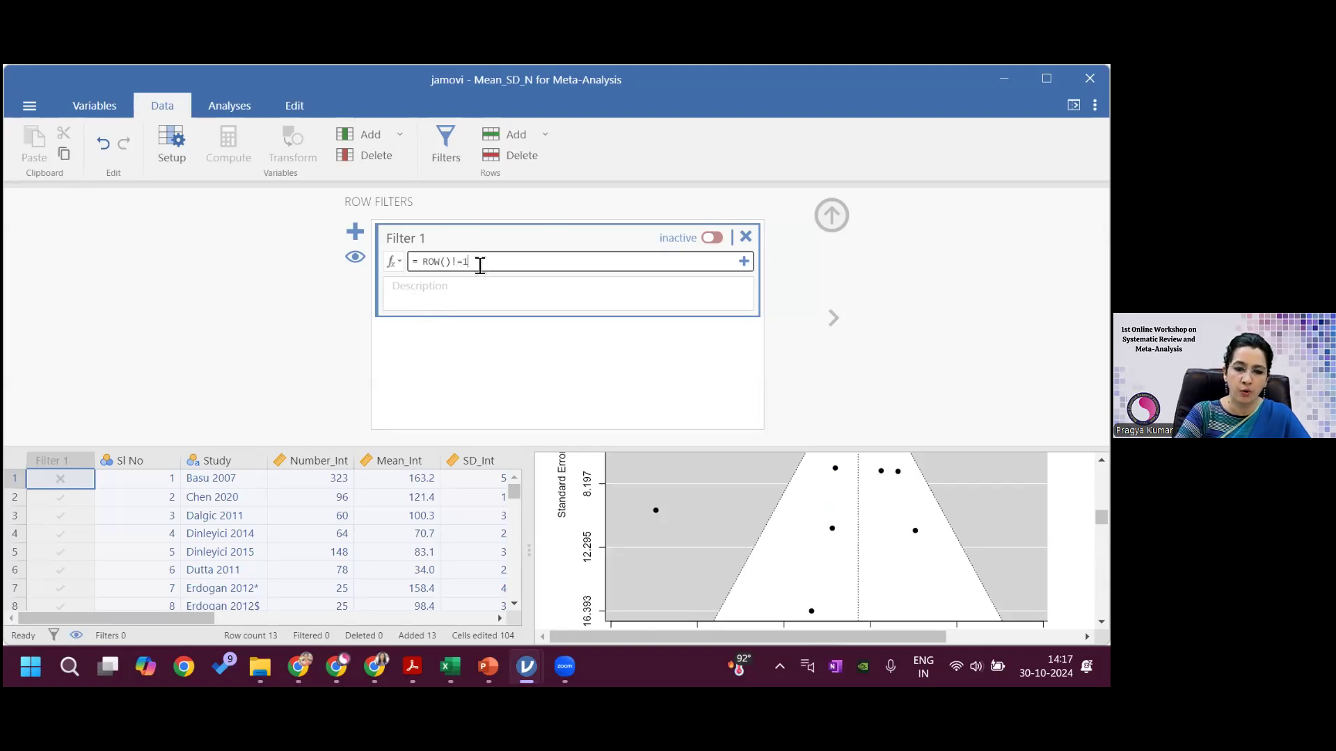
text(8)
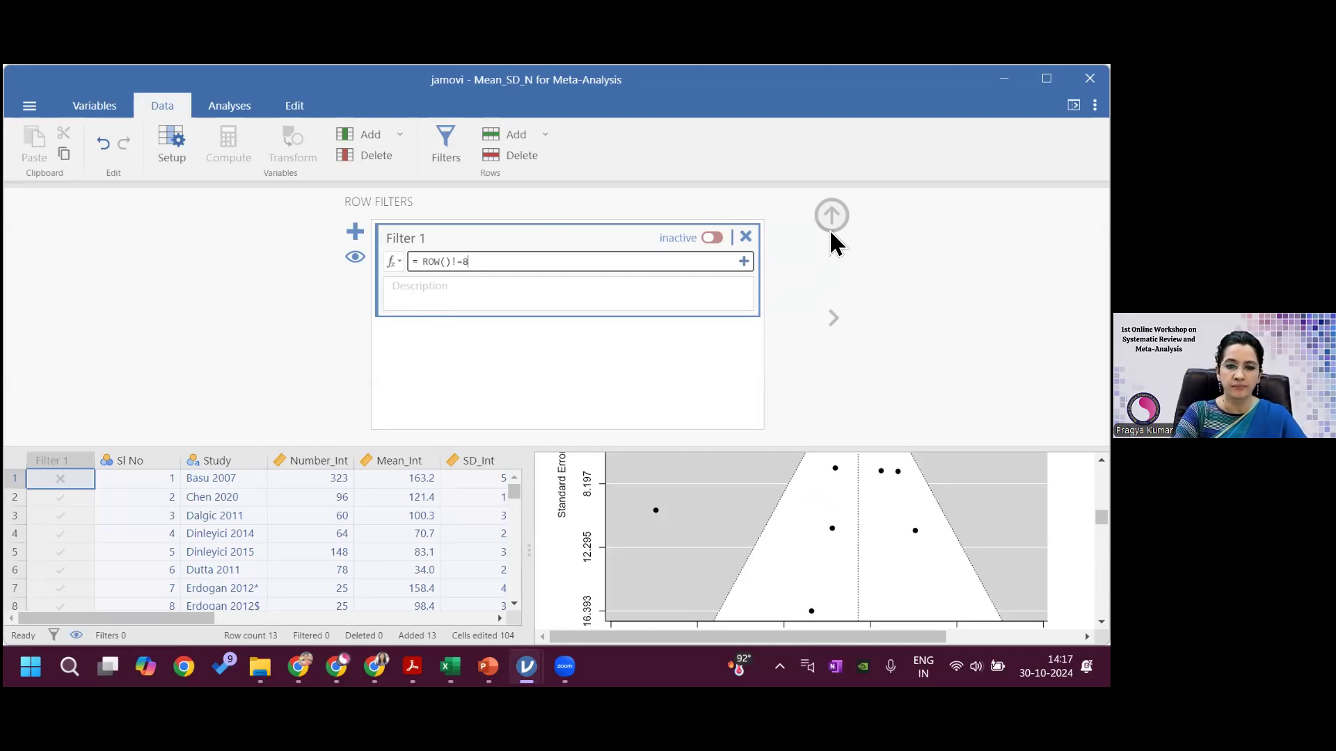
Activate Filter 1 with ROW()!=8 so study 8 is excluded, then collapse Row Filters
click(712, 237)
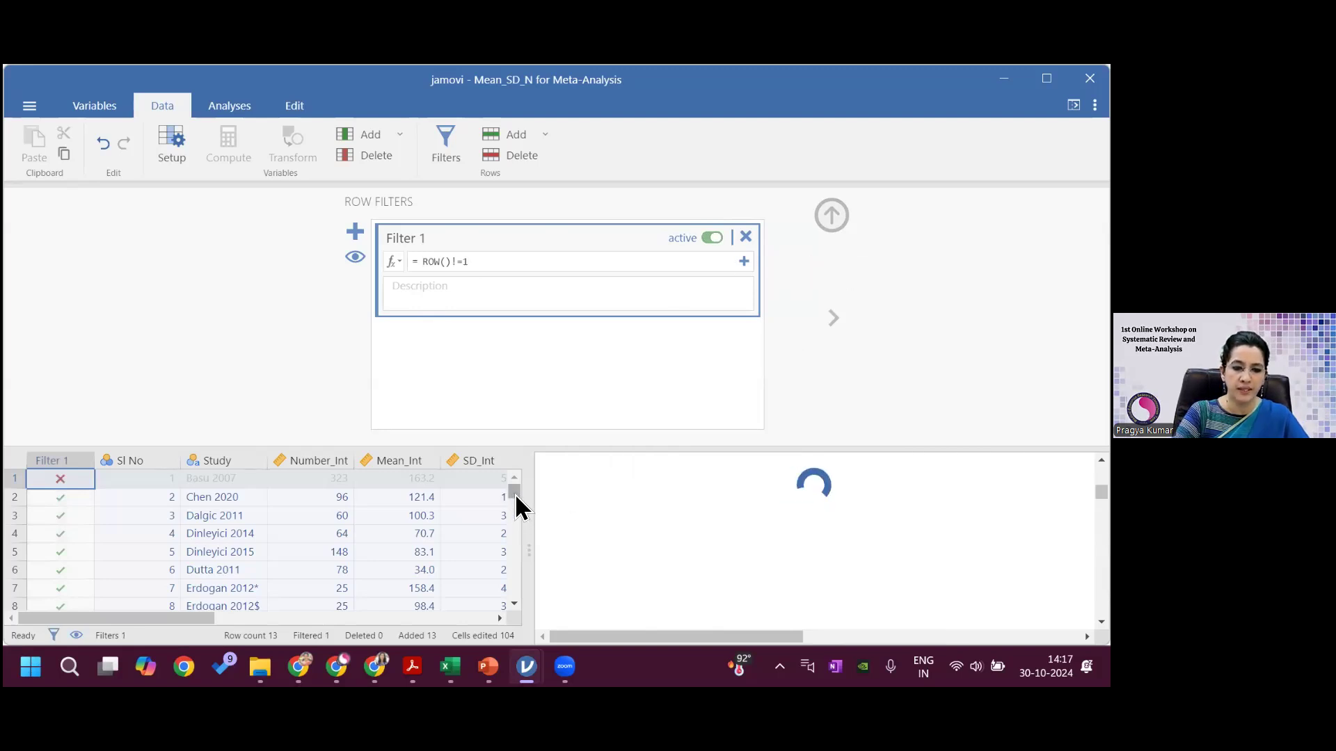
mouse_move(516, 490)
mouse_down()
mouse_move(517, 508)
mouse_move(519, 479)
mouse_up()
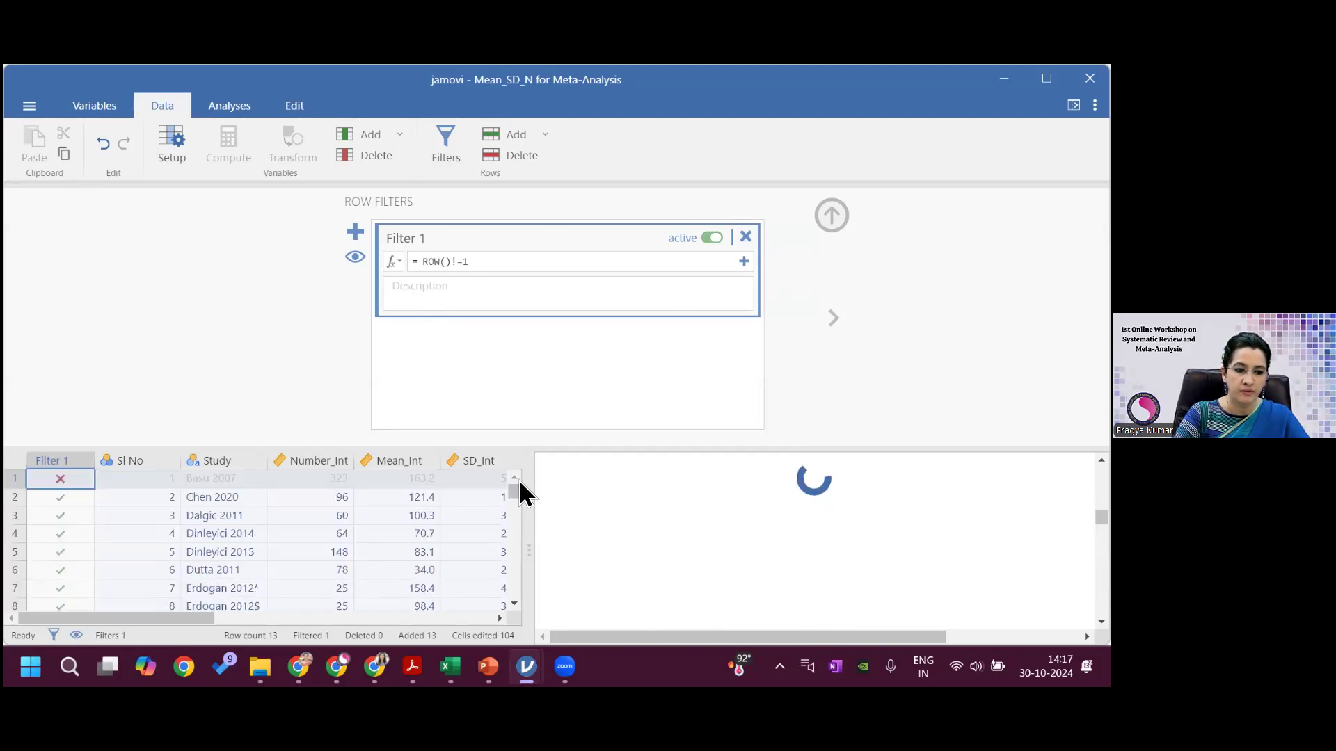
click(483, 262)
key(BackSpace)
text(8)
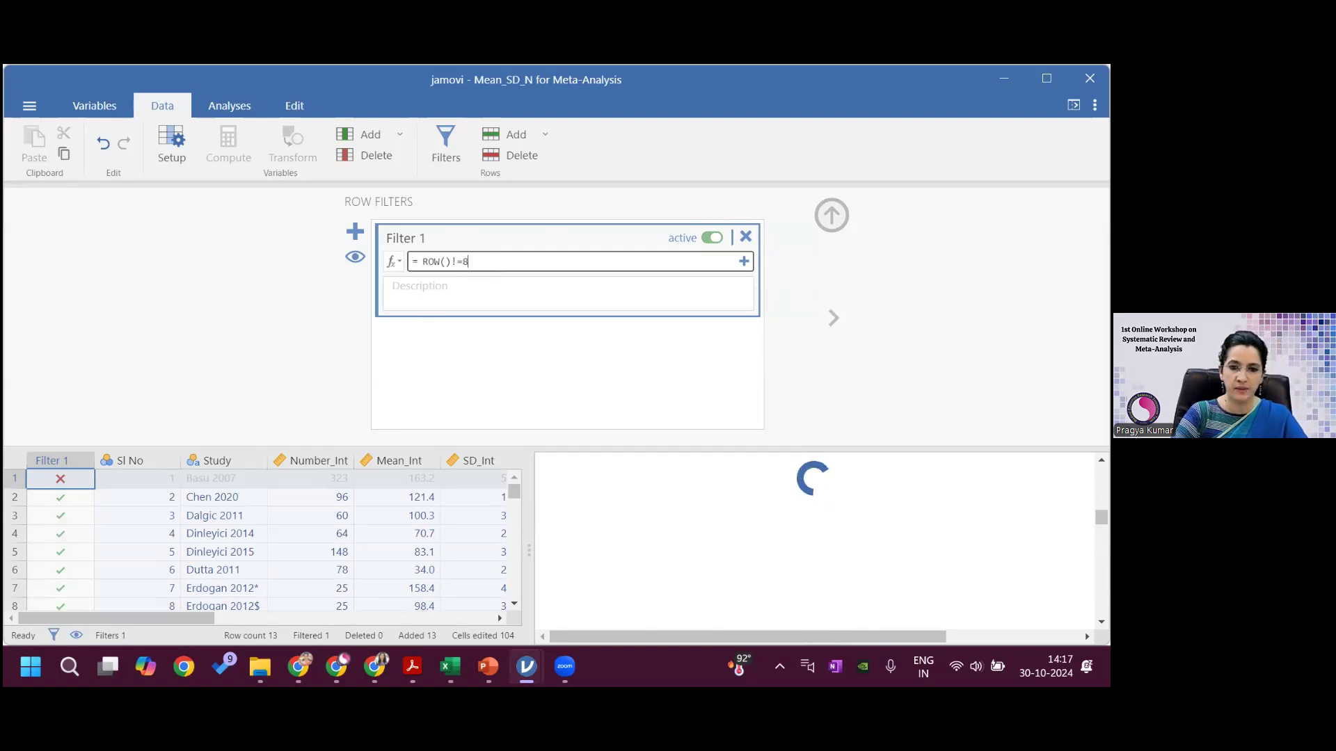
key(Return)
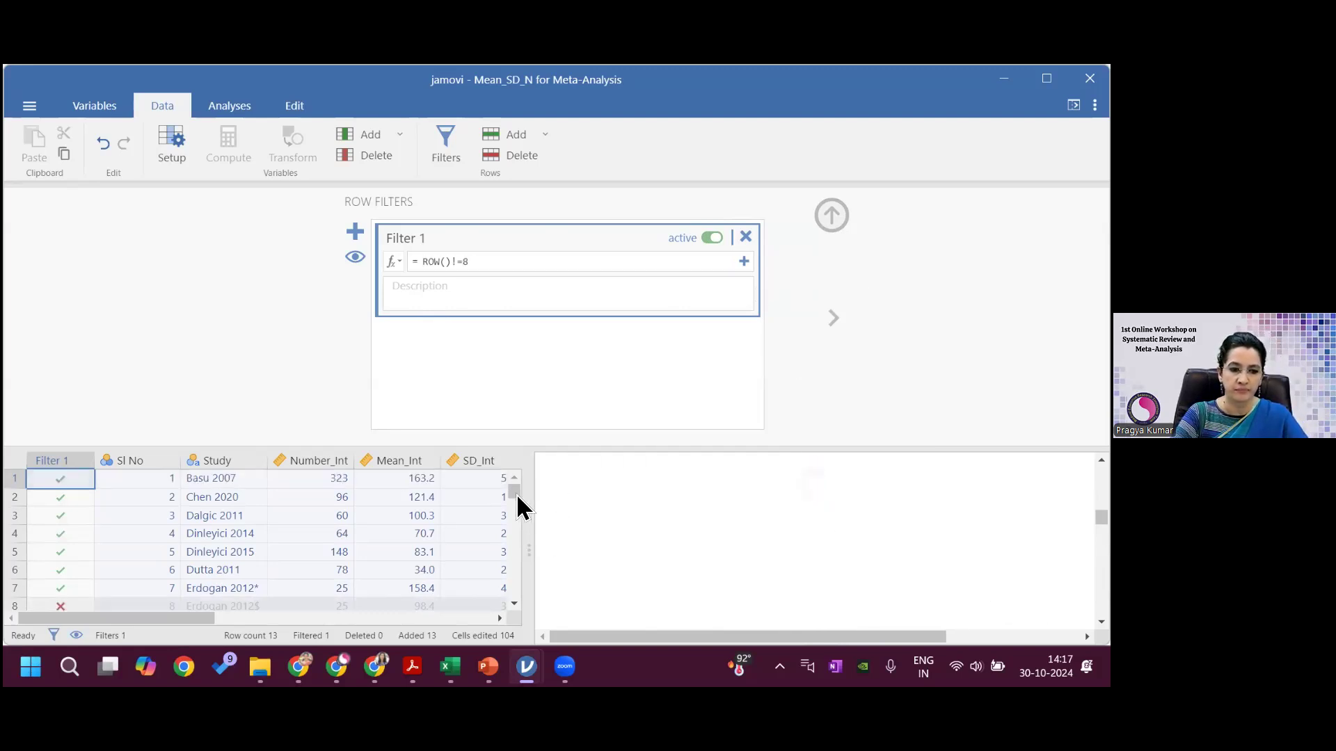
click(831, 215)
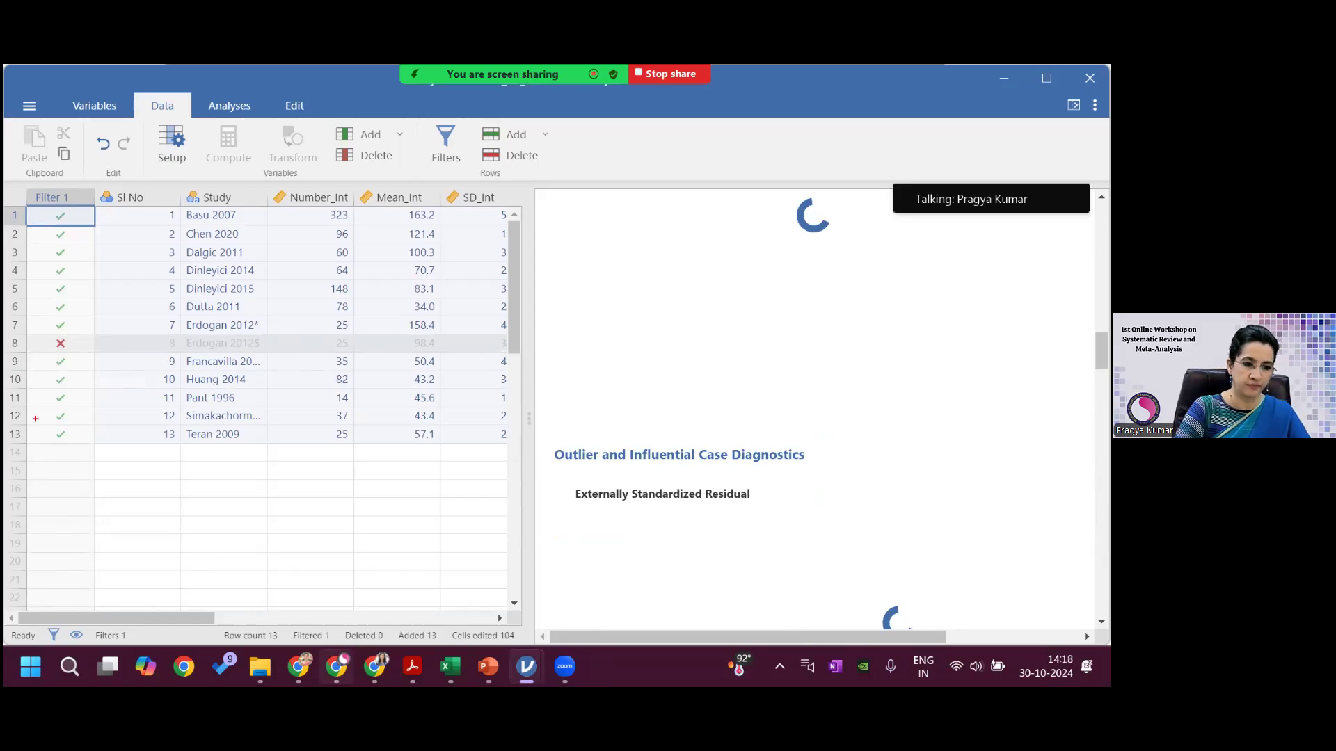
Highlight excluded row 8, then scroll the k=12 results to study 1's residual near 2.3
drag(50, 332, 77, 359)
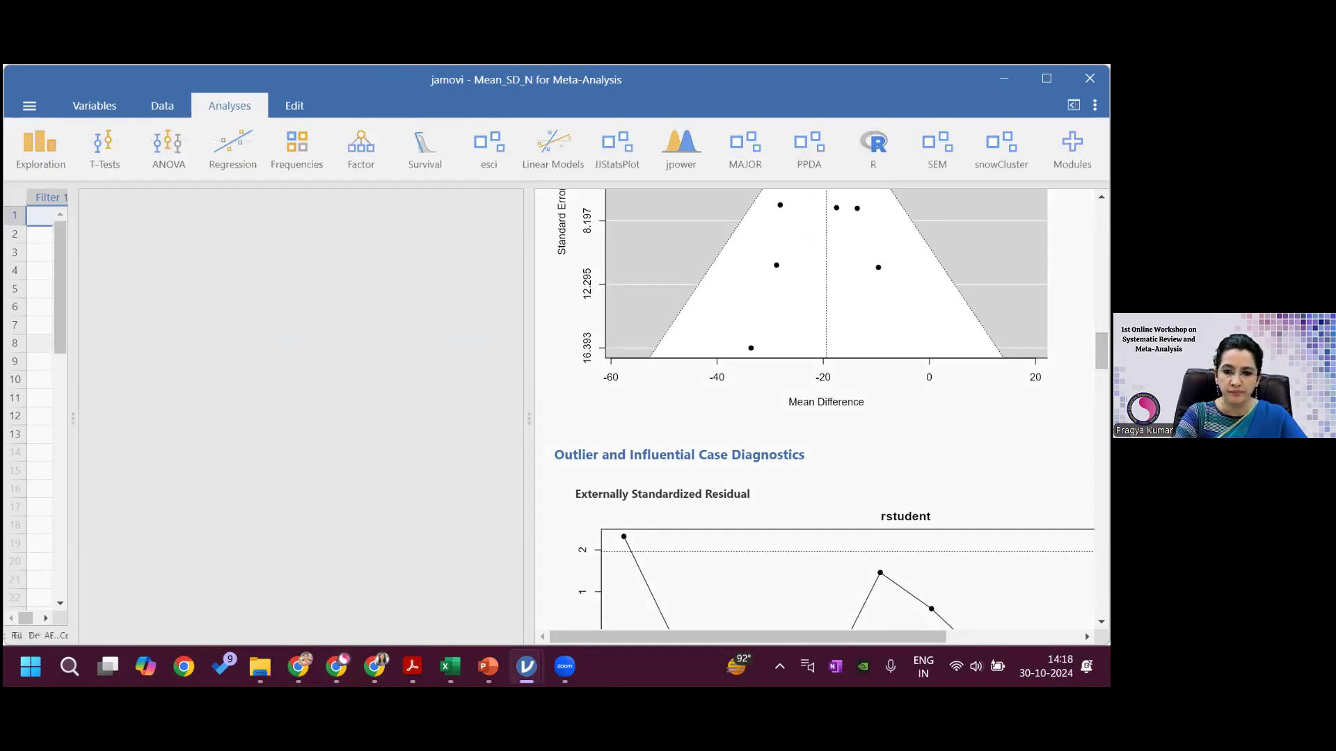
scroll(821, 411, up, 6)
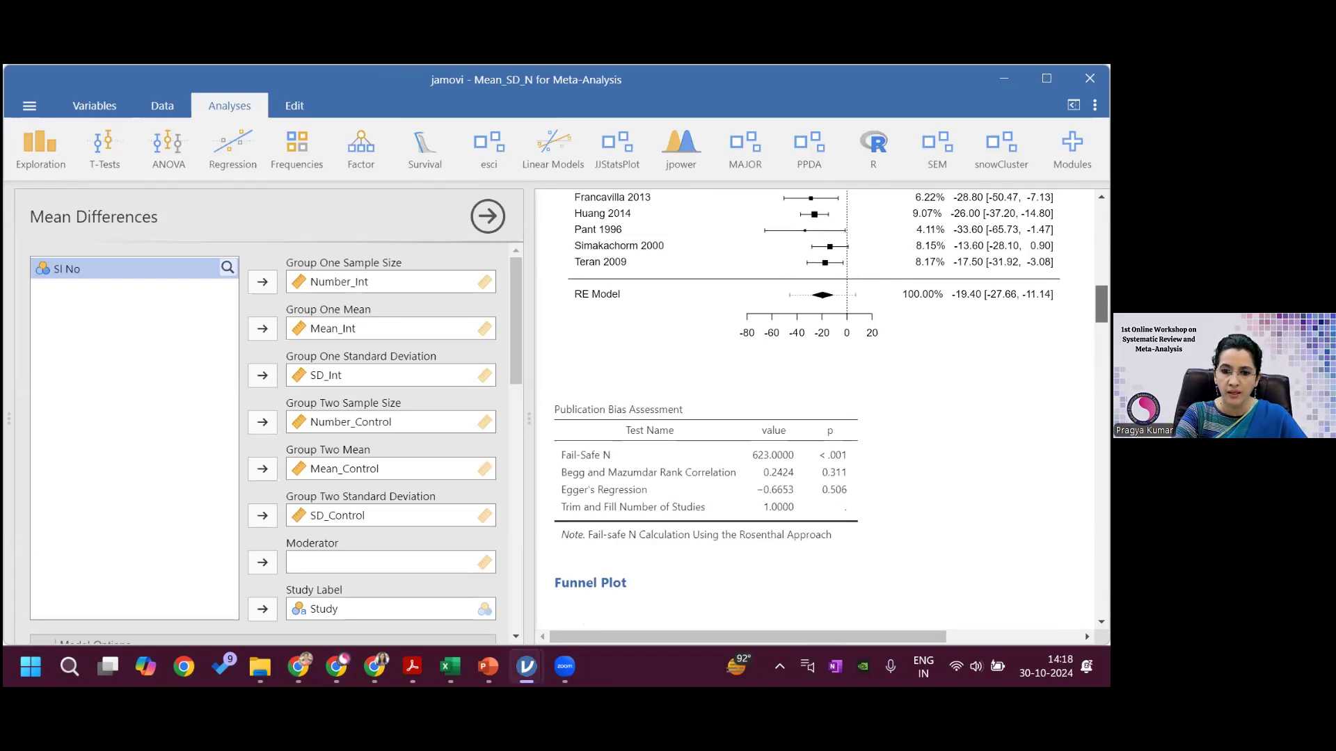
scroll(821, 410, up, 8)
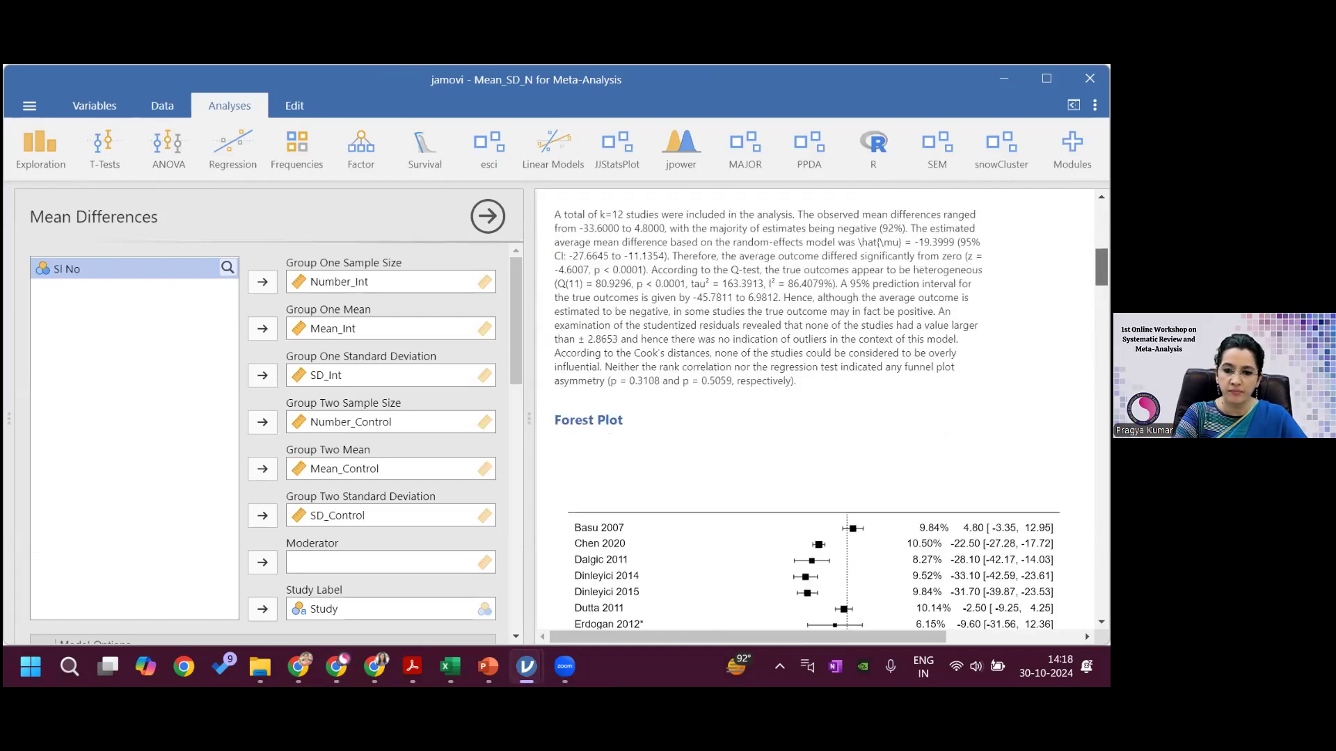
scroll(790, 315, up, 3)
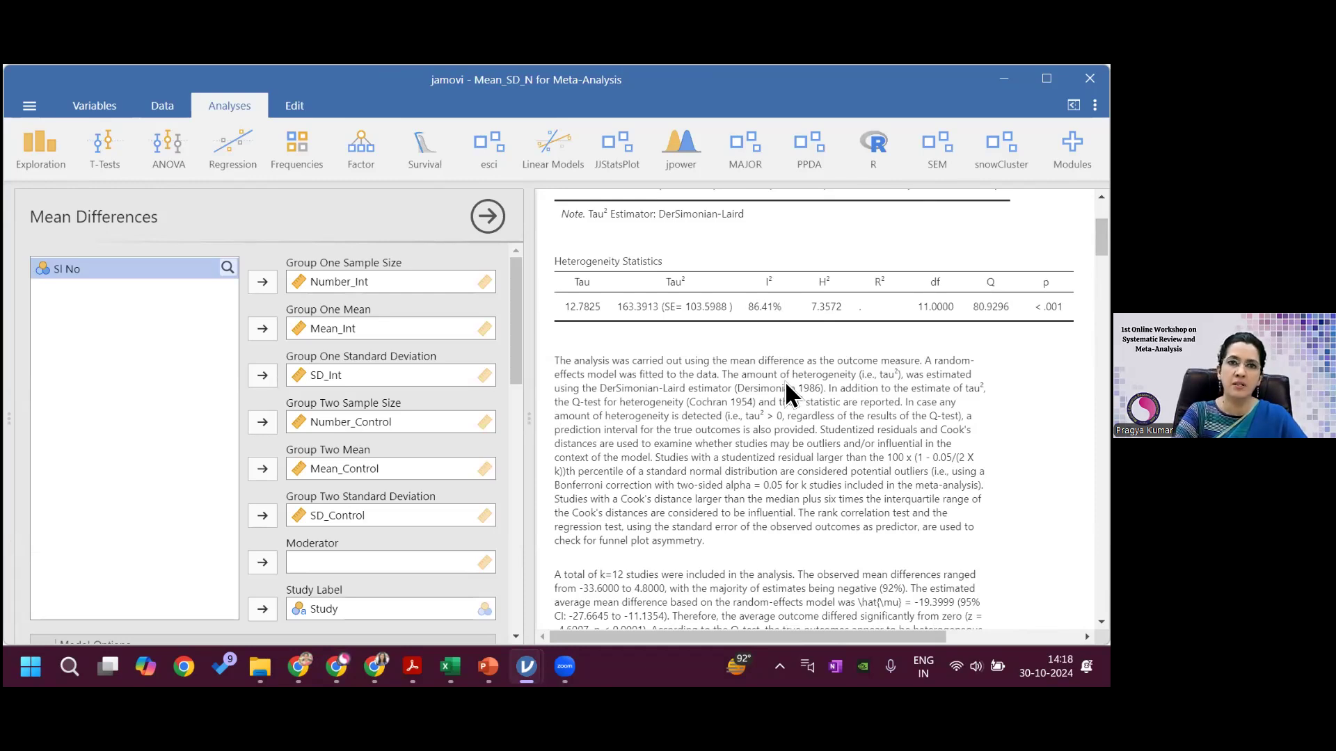
drag(1102, 238, 1102, 258)
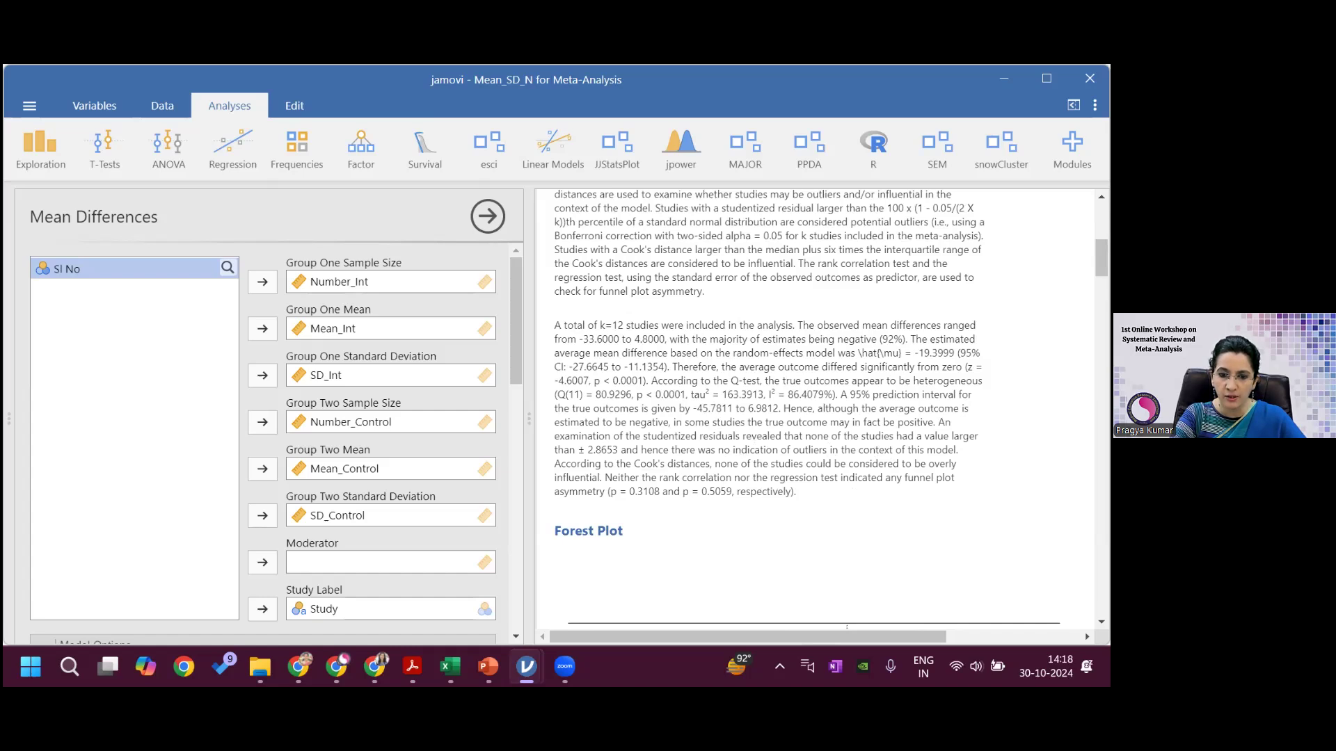
drag(1101, 258, 1101, 371)
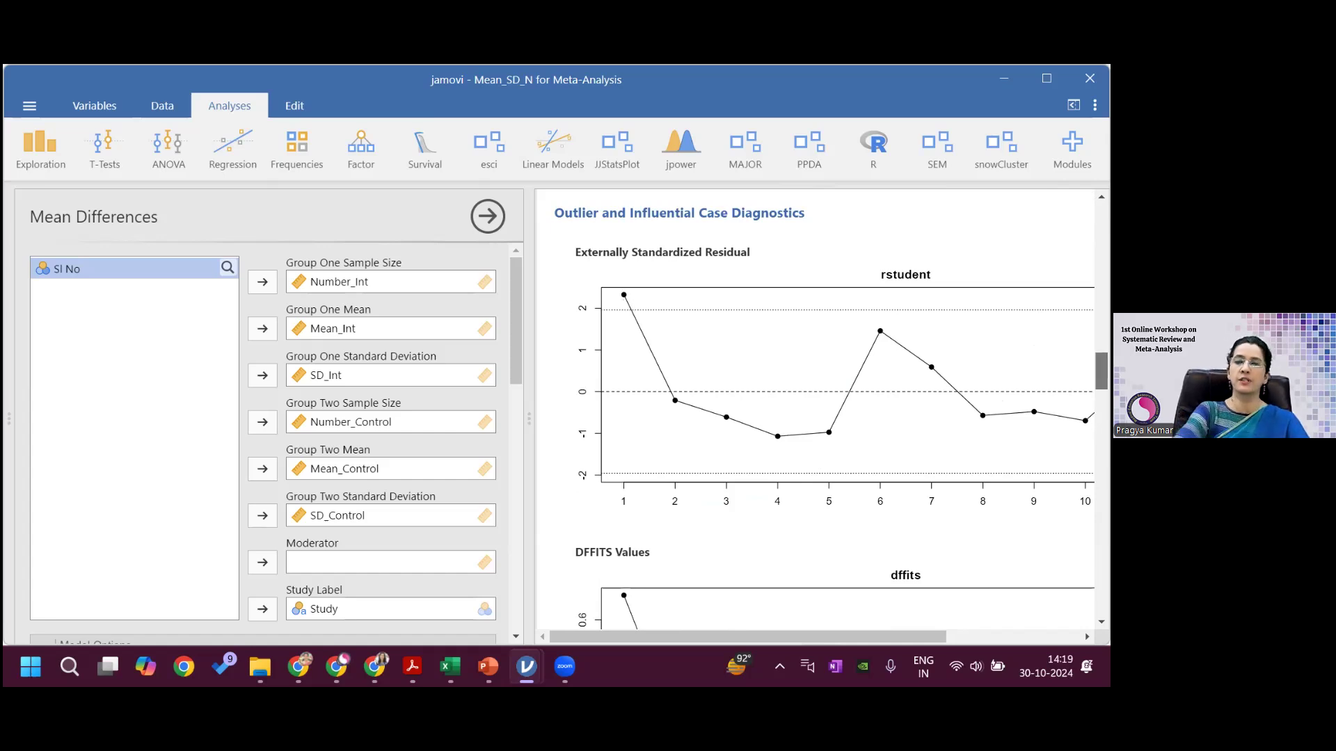
scroll(821, 410, down, 8)
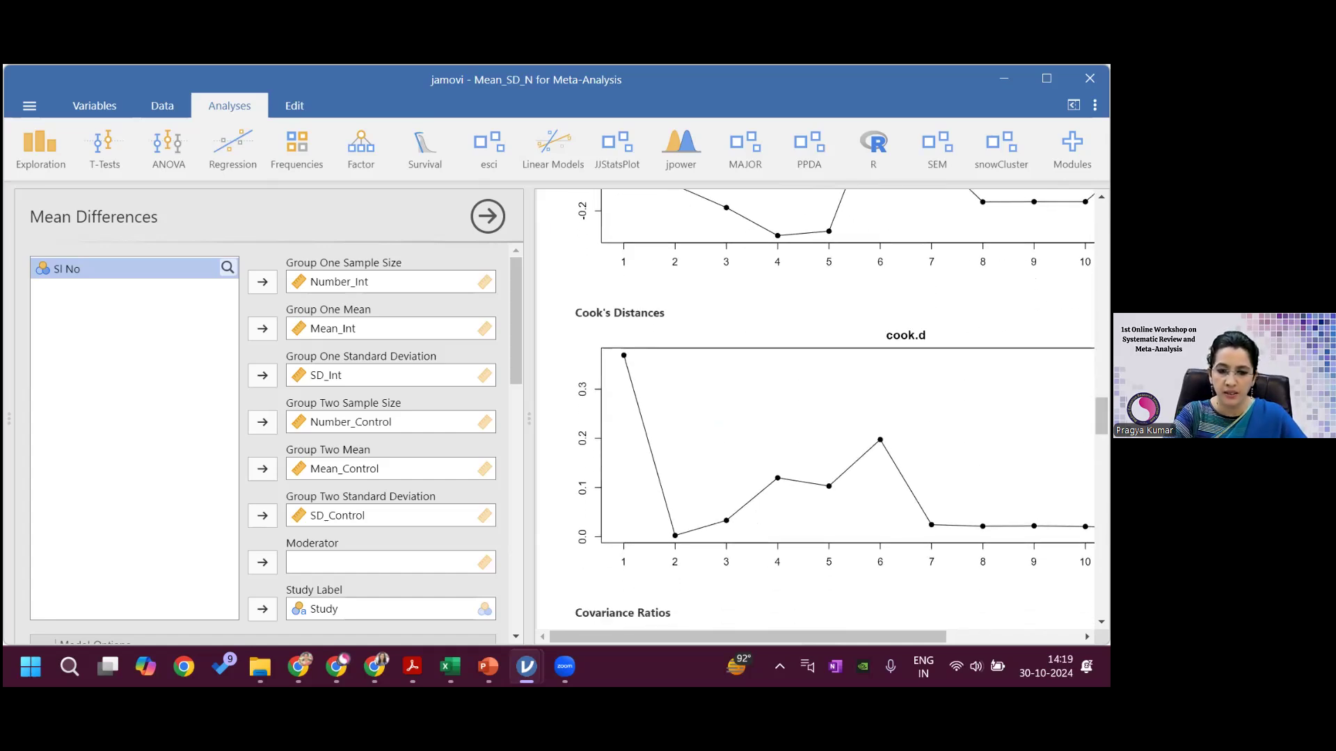
drag(1101, 416, 1101, 311)
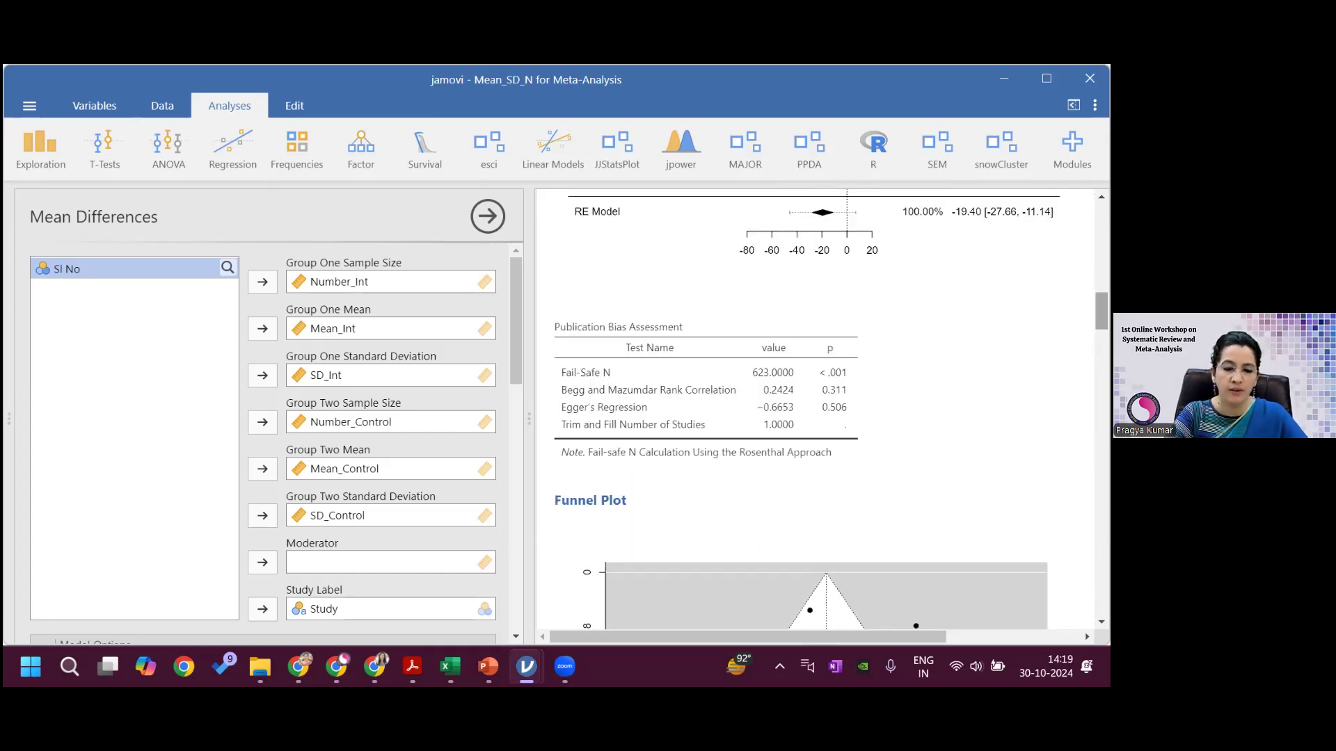
scroll(835, 360, up, 5)
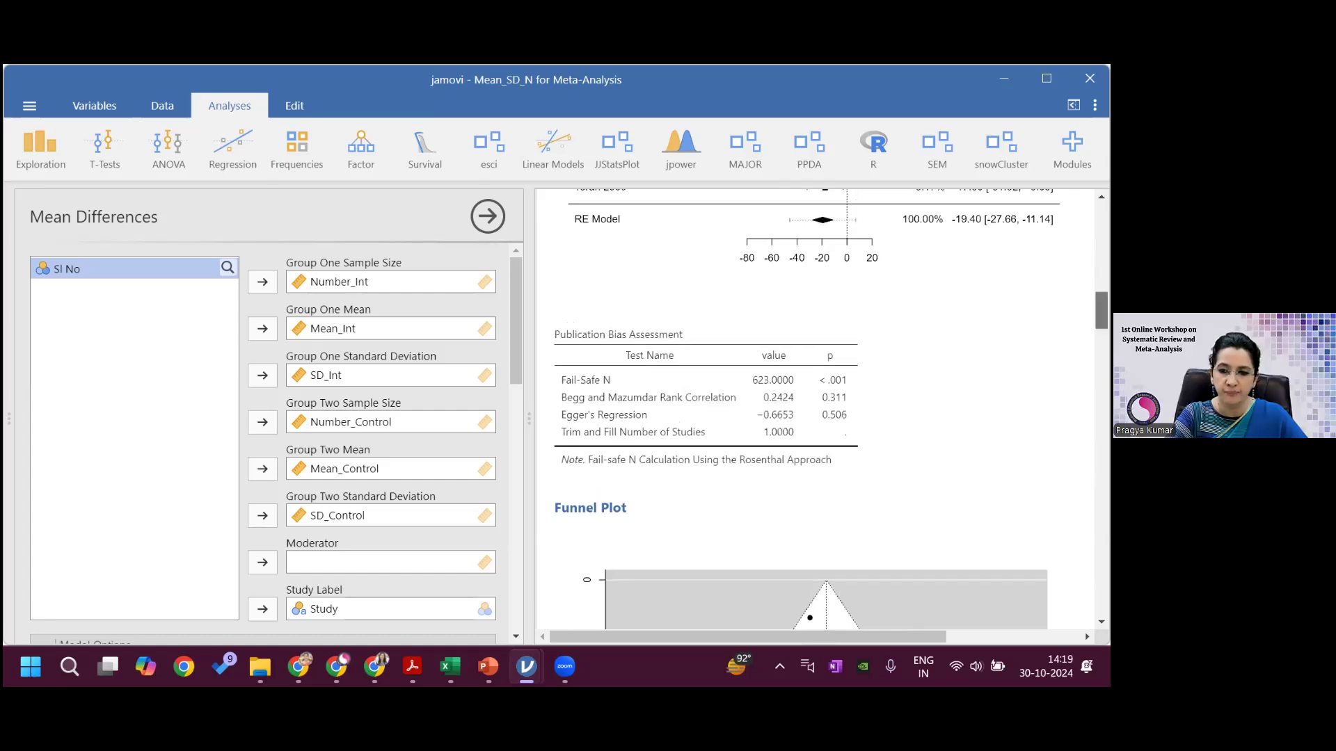
scroll(814, 420, up, 4)
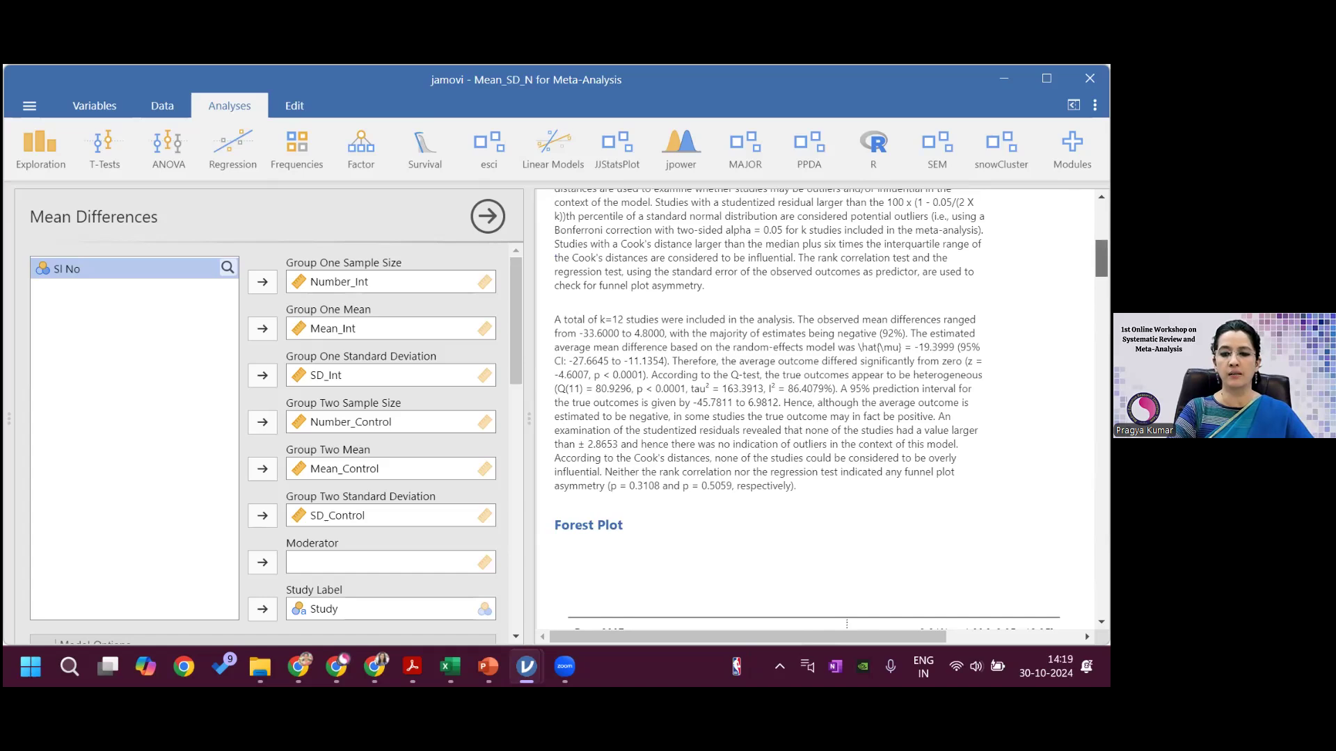
scroll(821, 411, up, 7)
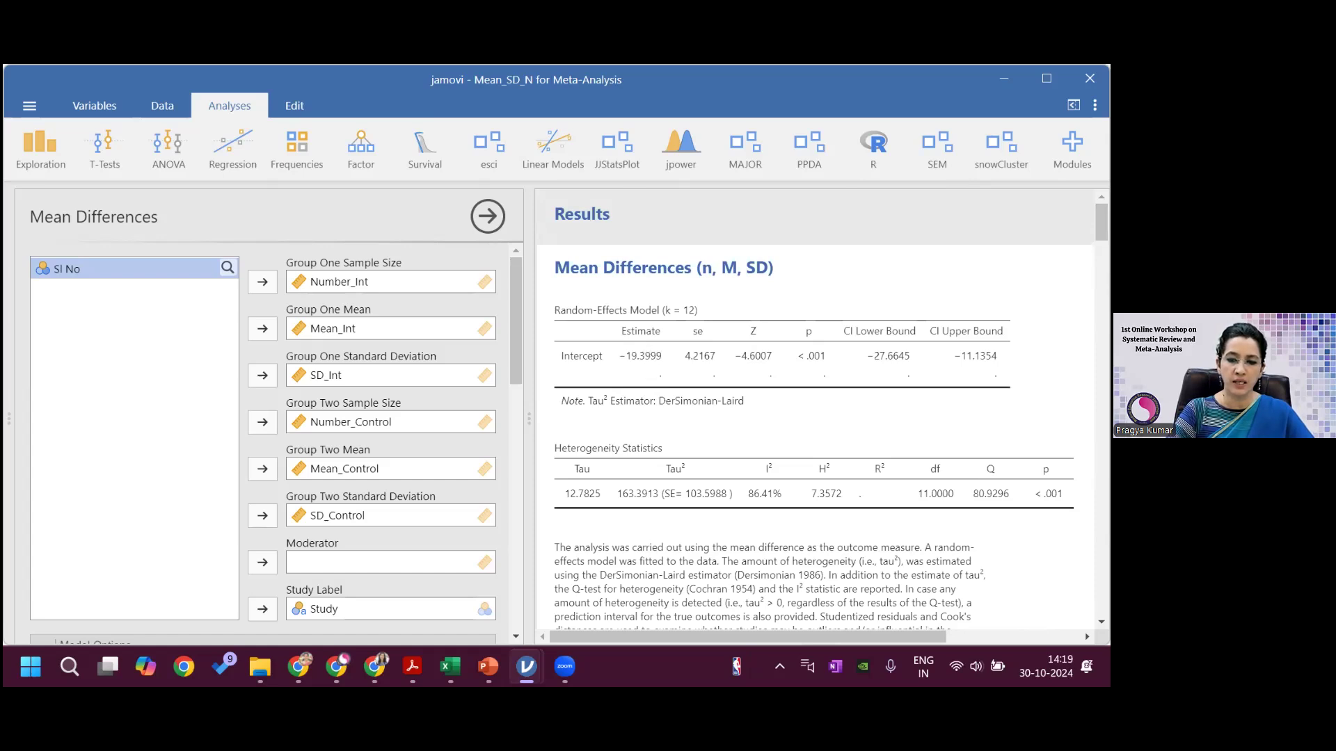
scroll(647, 363, down, 1)
scroll(821, 410, down, 5)
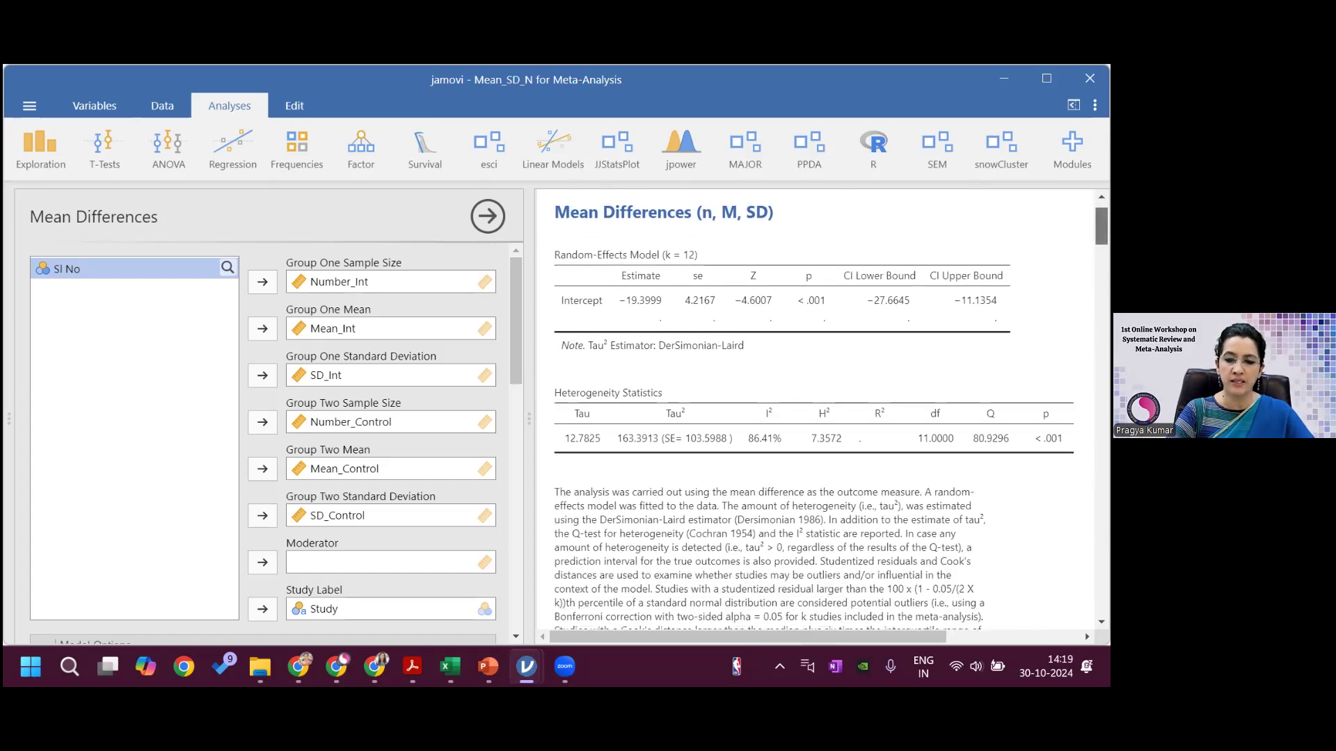
scroll(821, 410, down, 20)
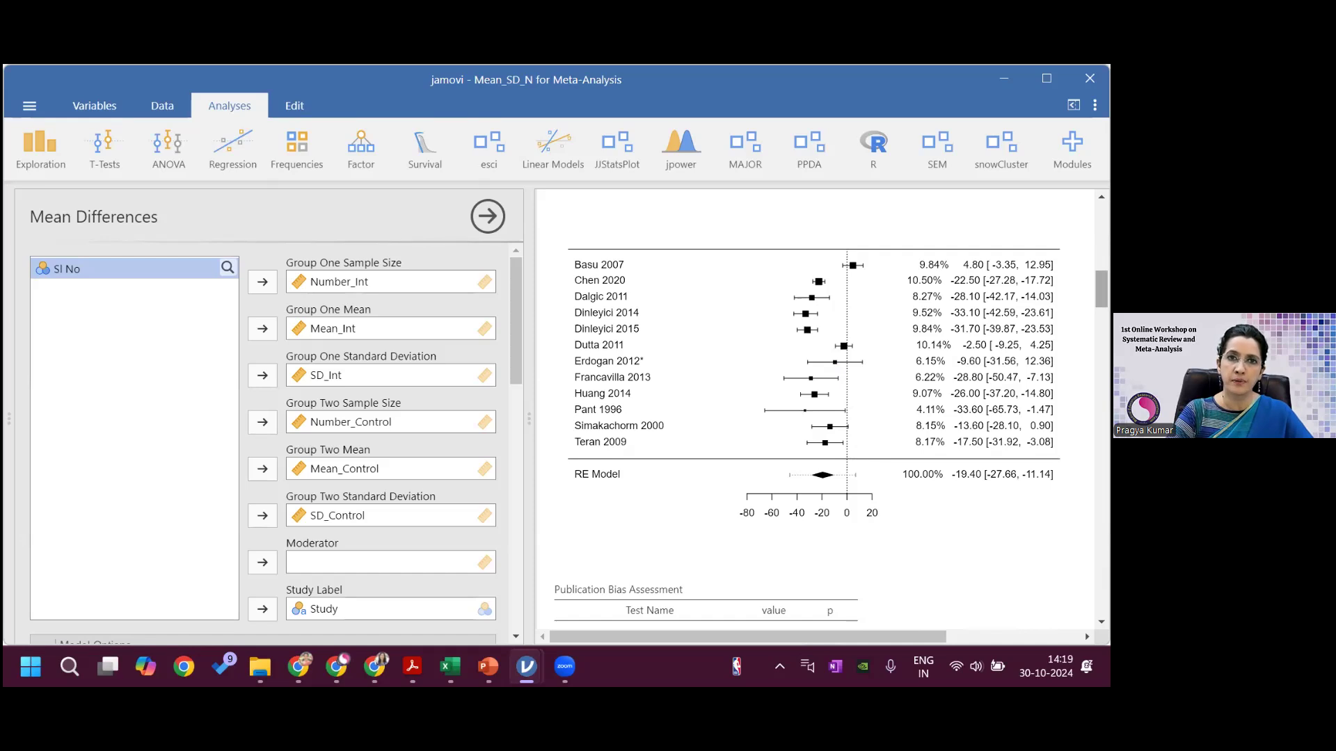
scroll(821, 410, down, 5)
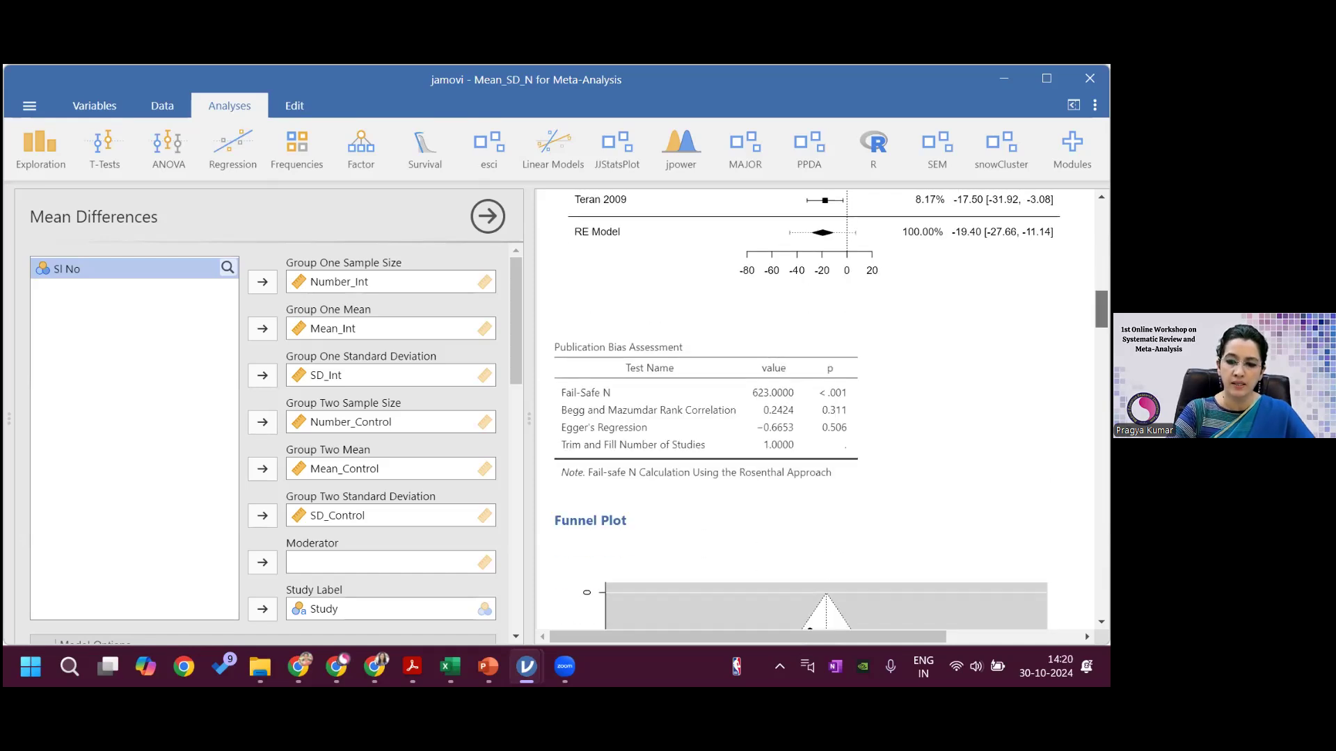
scroll(820, 410, up, 10)
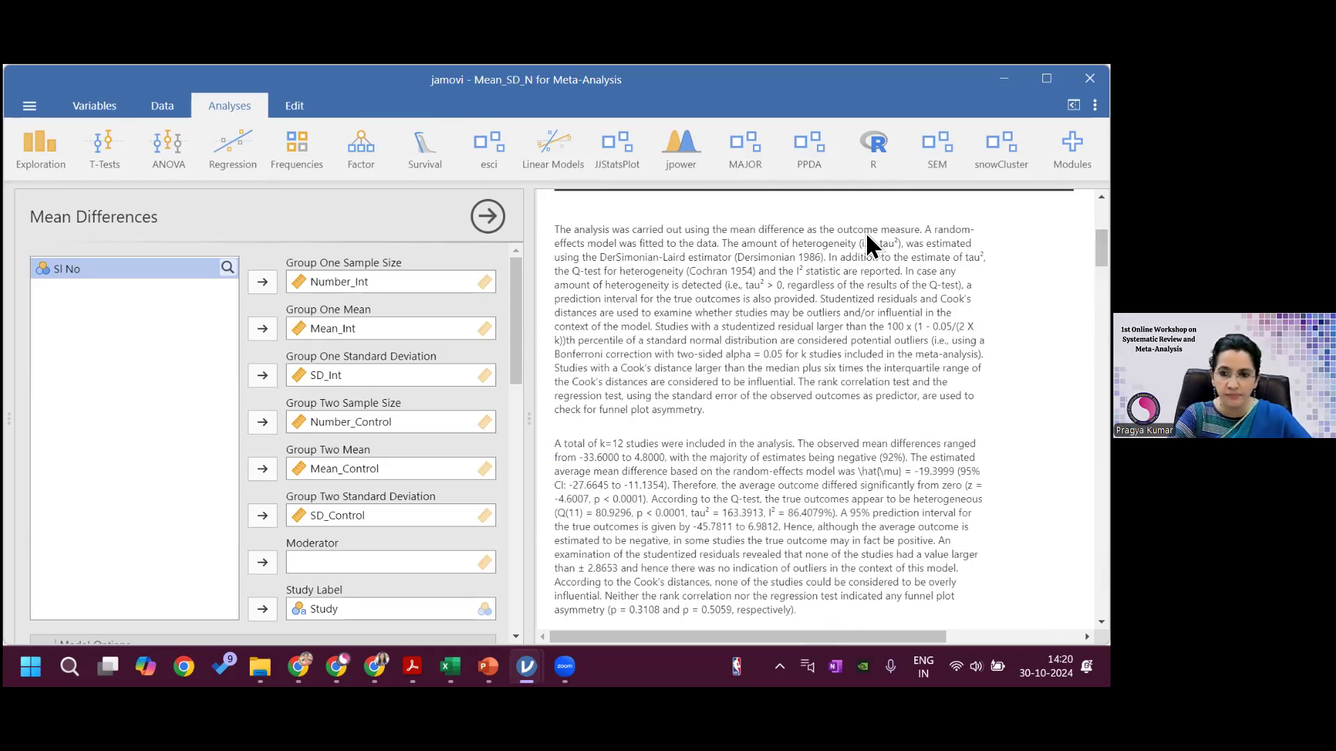
scroll(820, 411, up, 5)
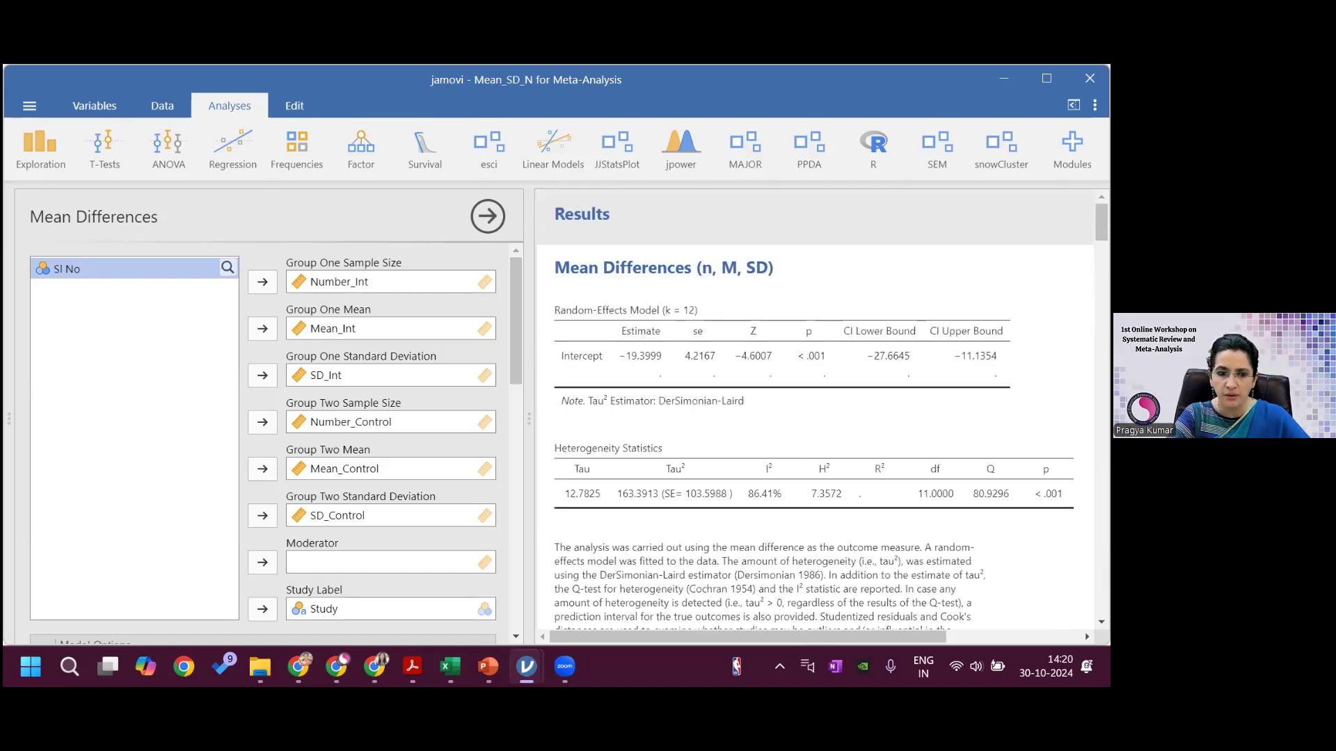
scroll(513, 377, down, 5)
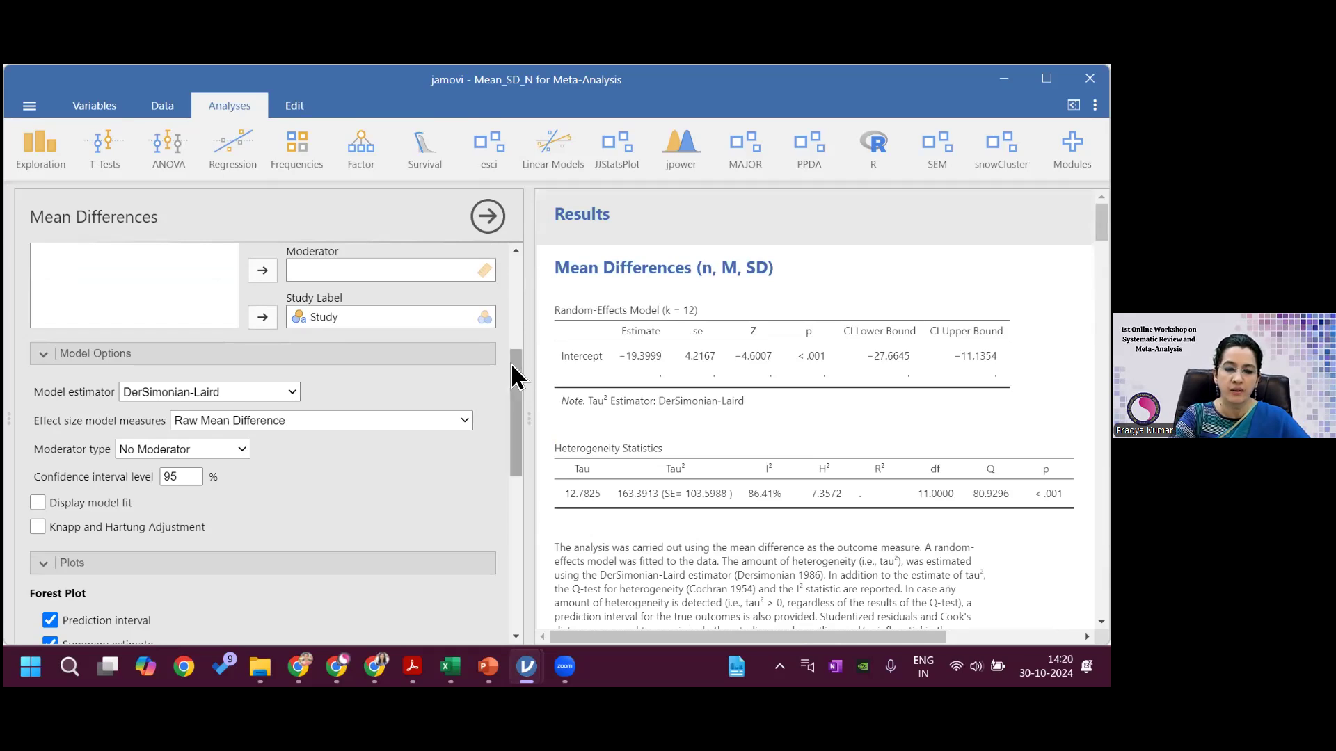
drag(515, 376, 516, 235)
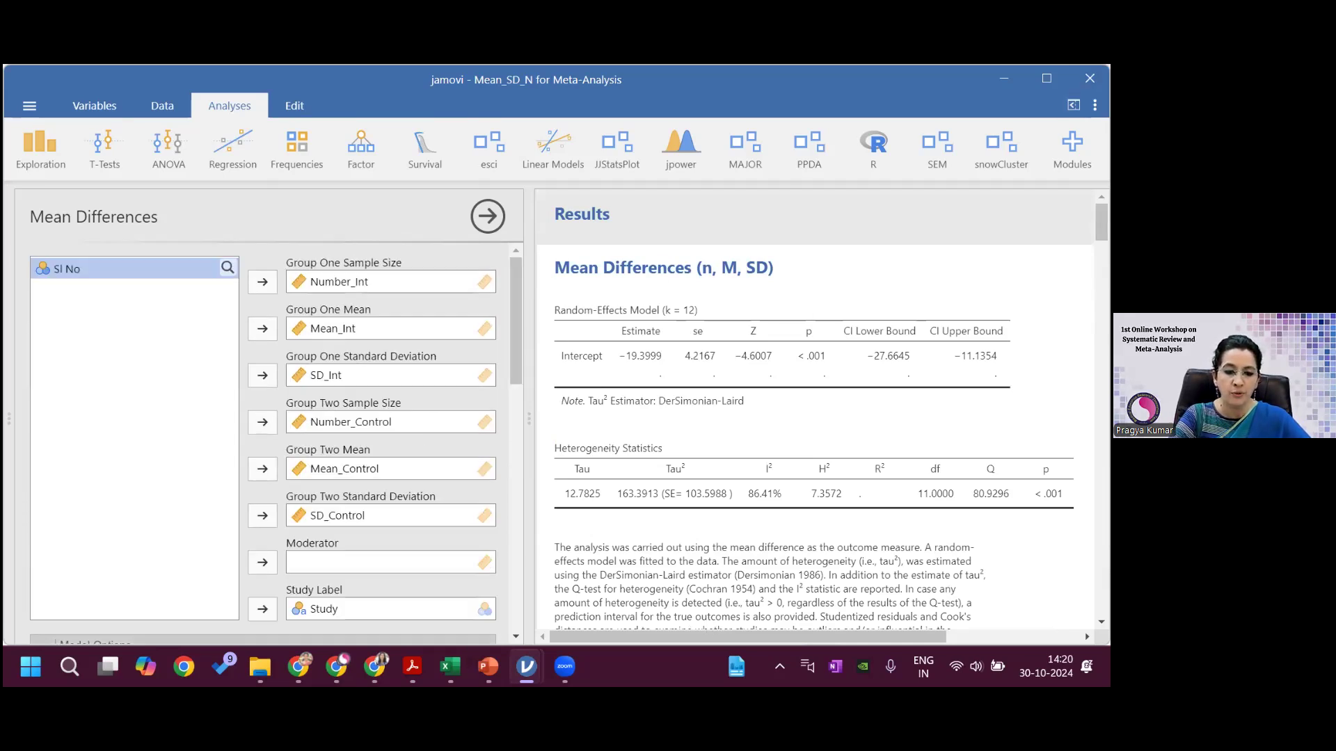
mouse_move(487, 666)
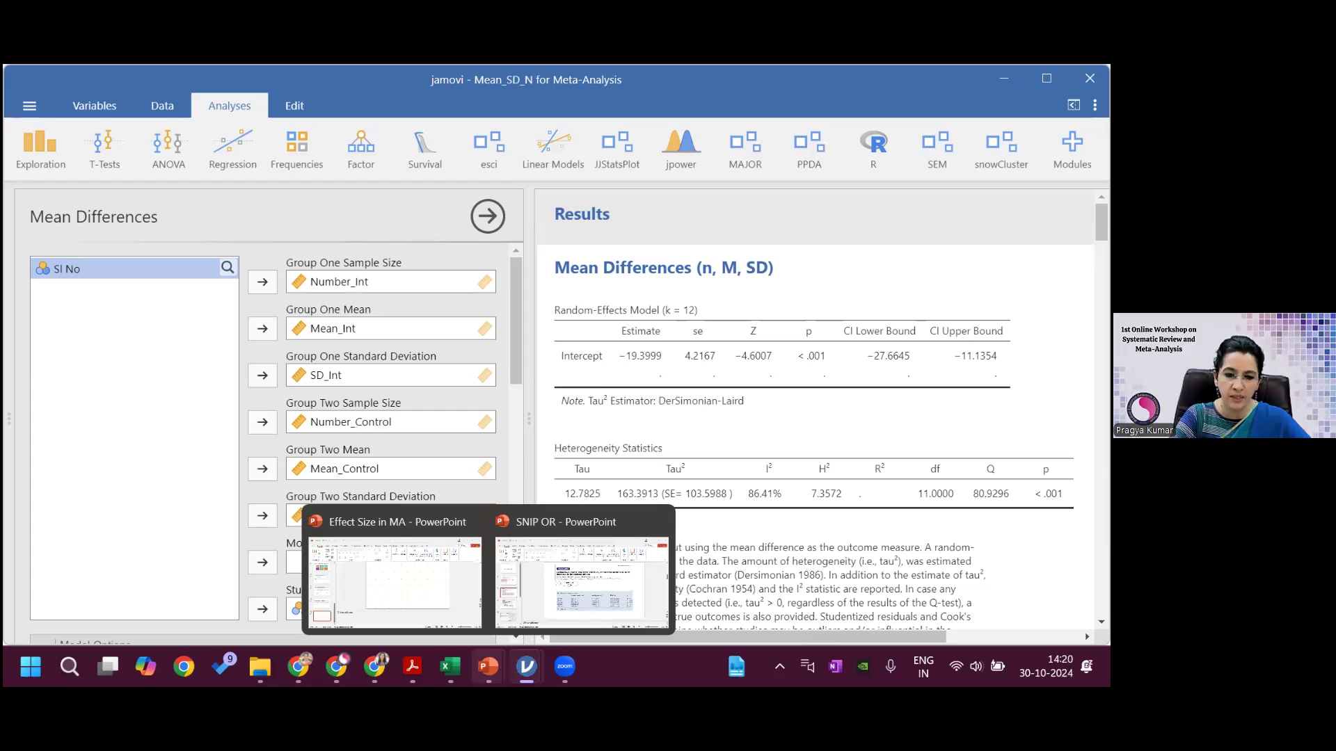
Switch to the SNIP OR presentation and display its SNIP ODDS Ratio title slide
click(555, 600)
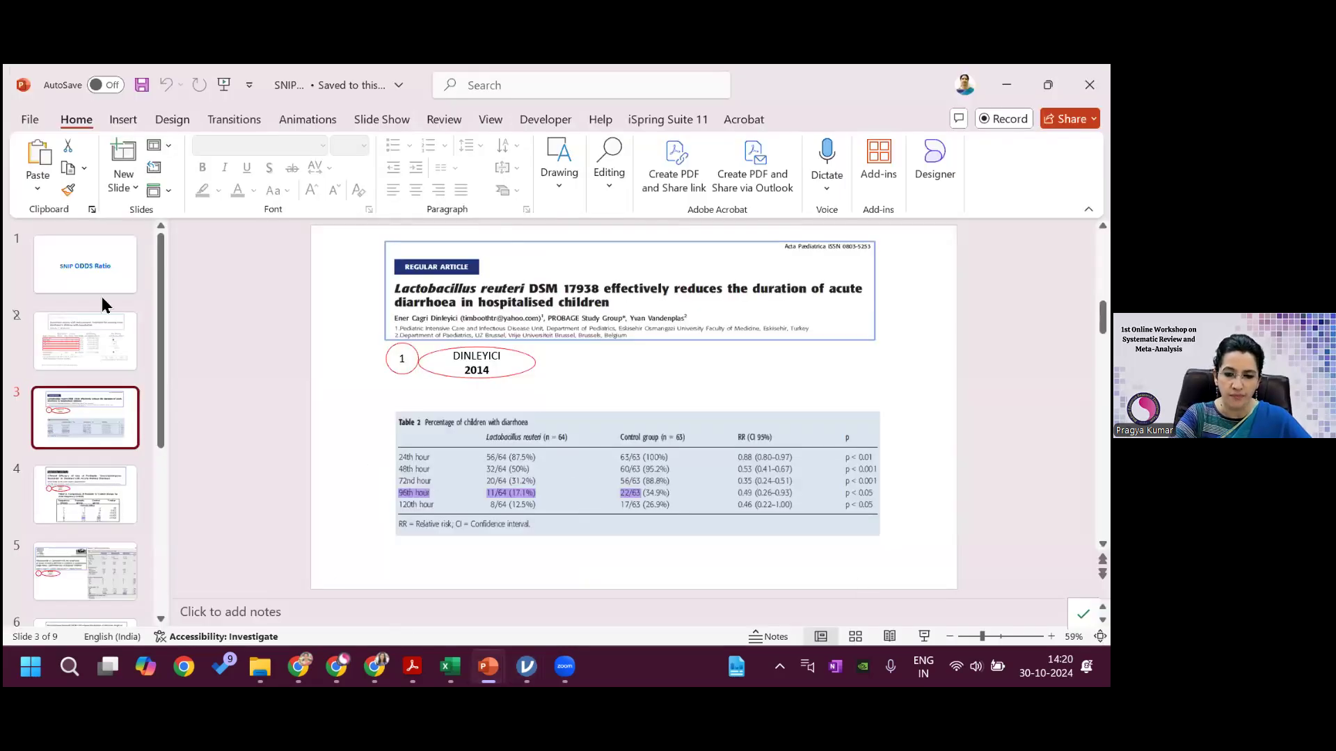
click(90, 269)
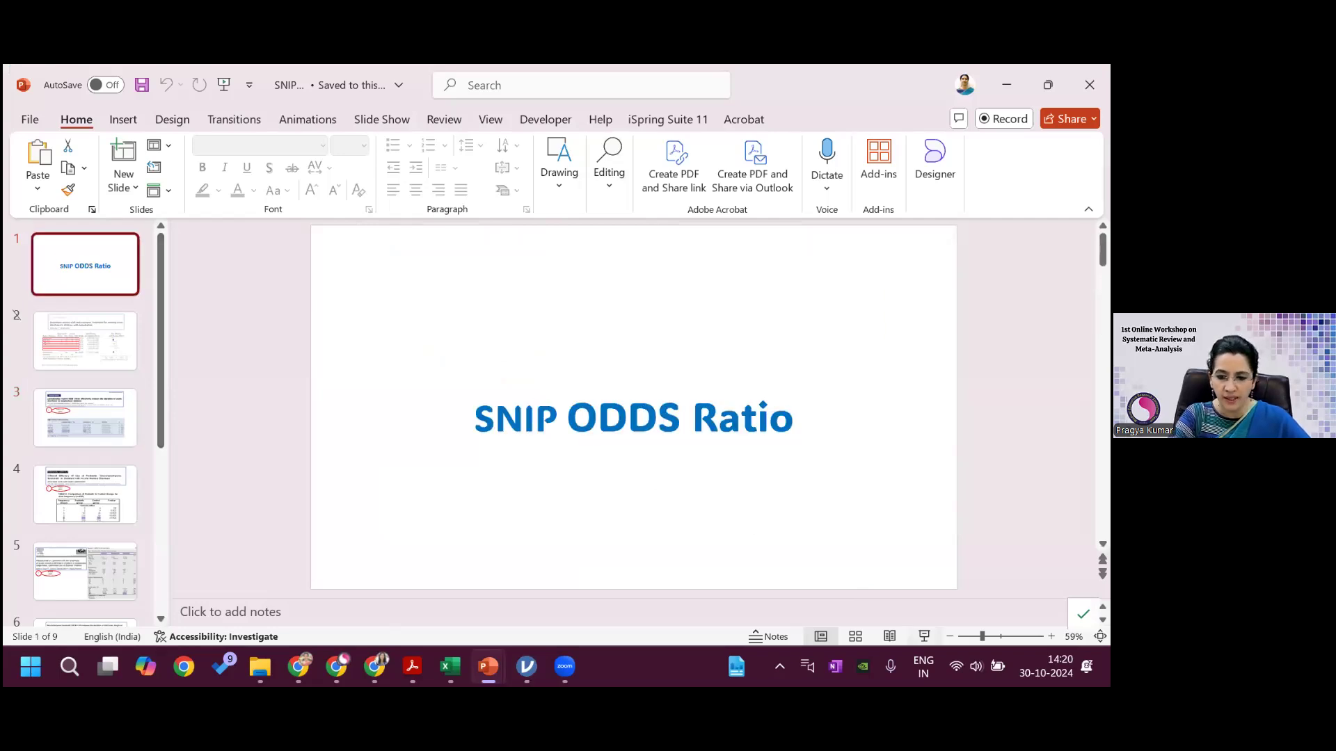
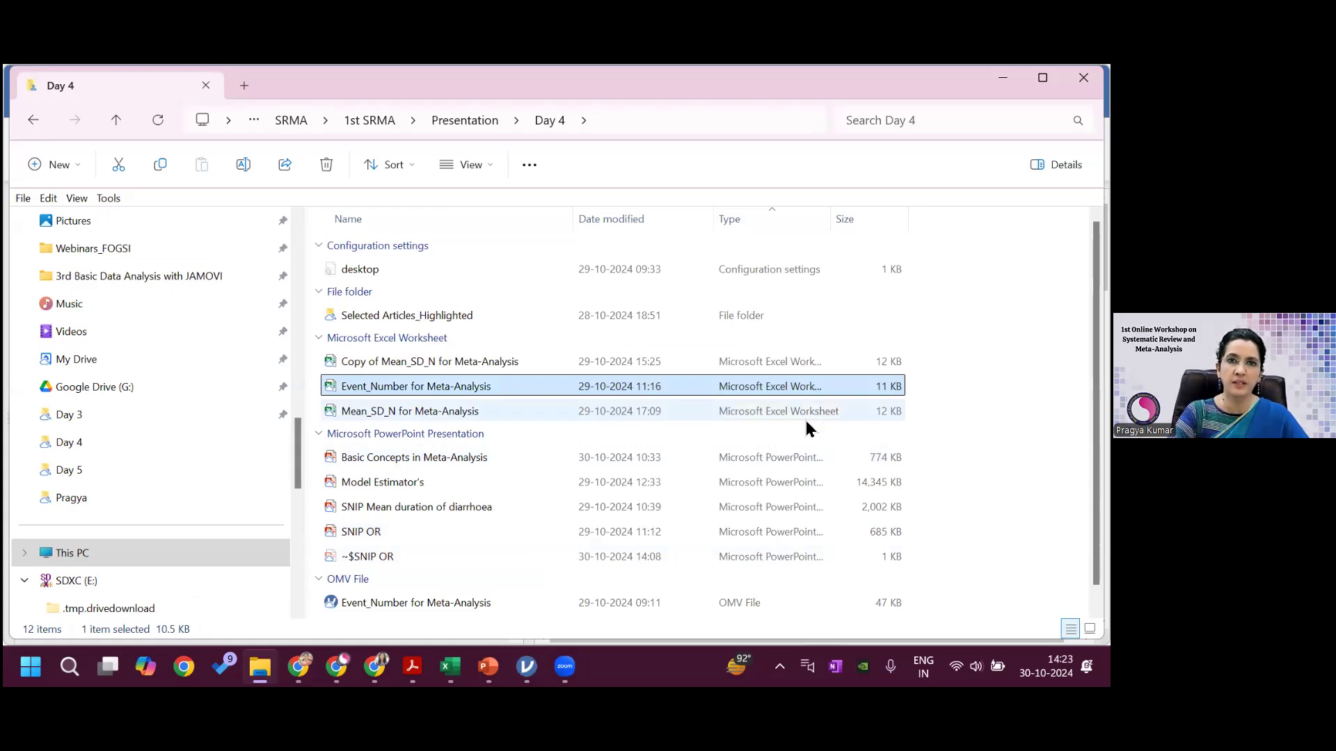
Open the Event_Number for Meta-Analysis worksheet in Excel to review the six studies, then return to jamovi
key(Return)
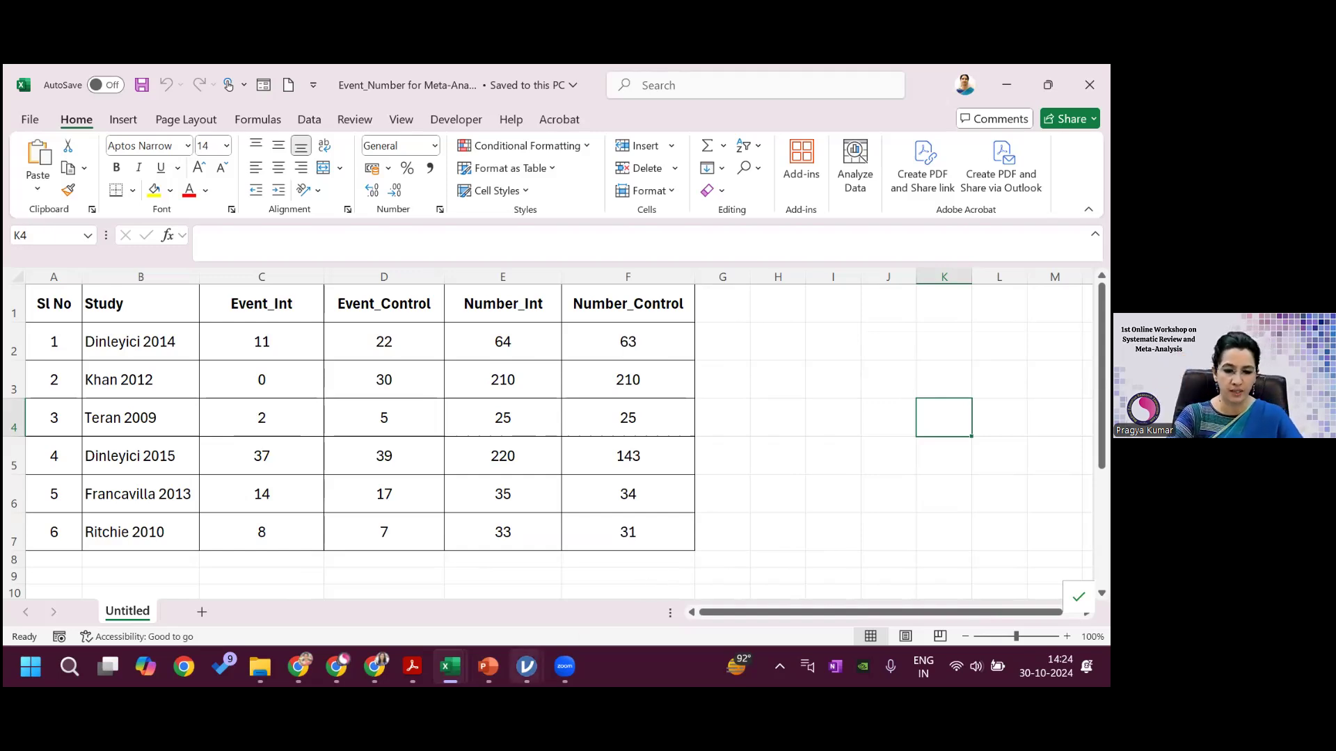
mouse_move(526, 667)
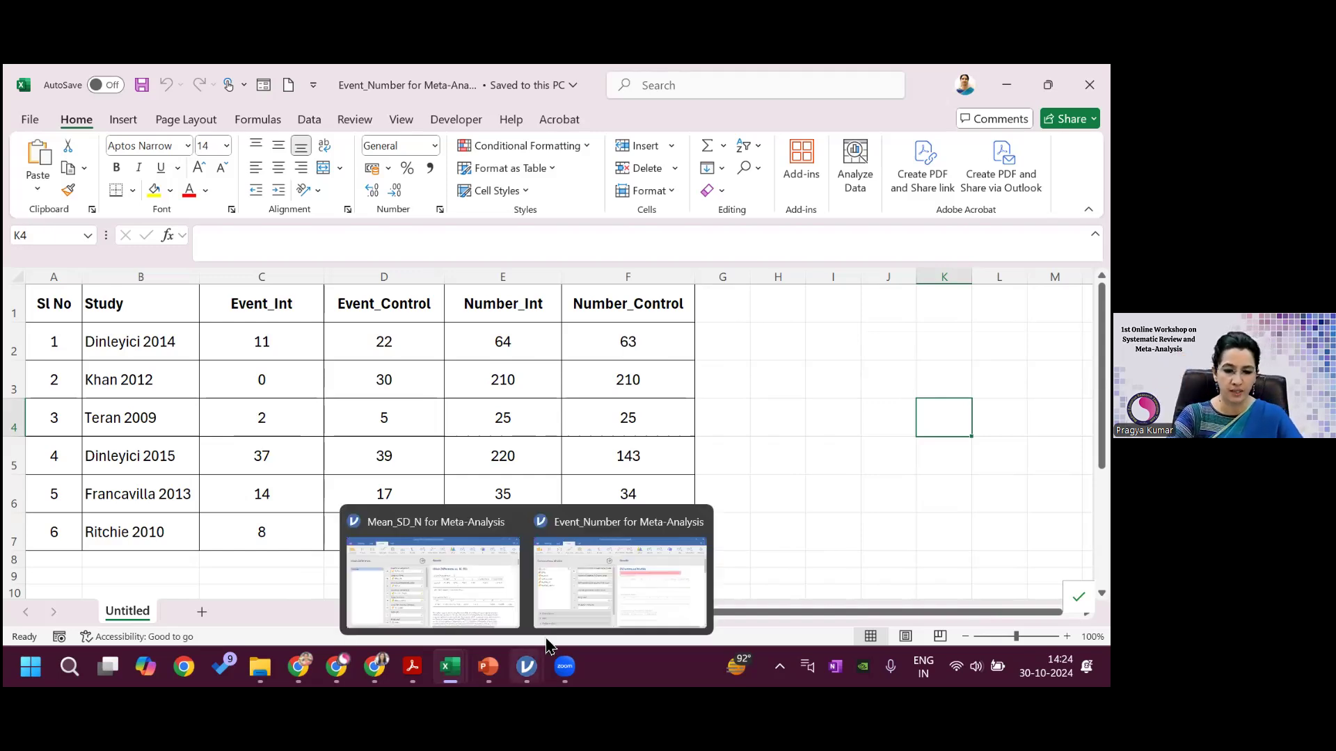
click(628, 577)
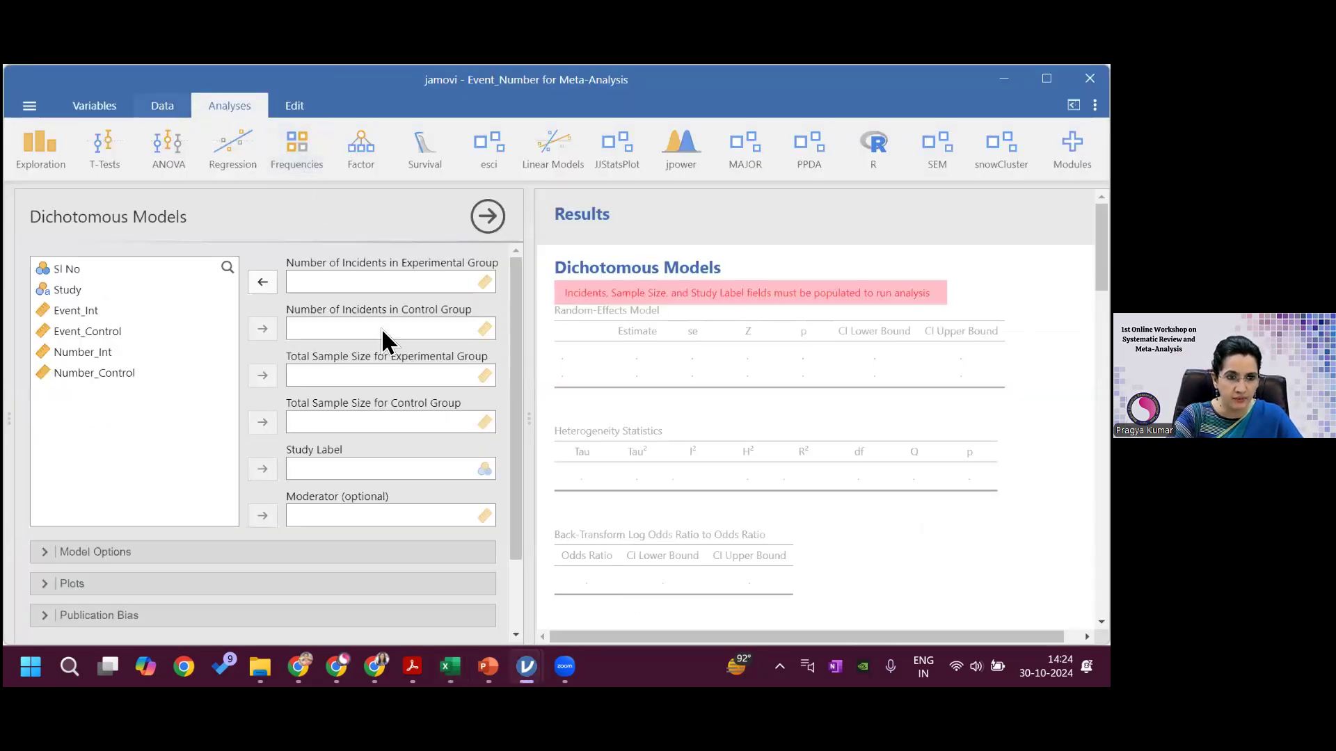
Delete the Teran 2009 row (row 3) from the data and reopen the Dichotomous Models options
click(167, 109)
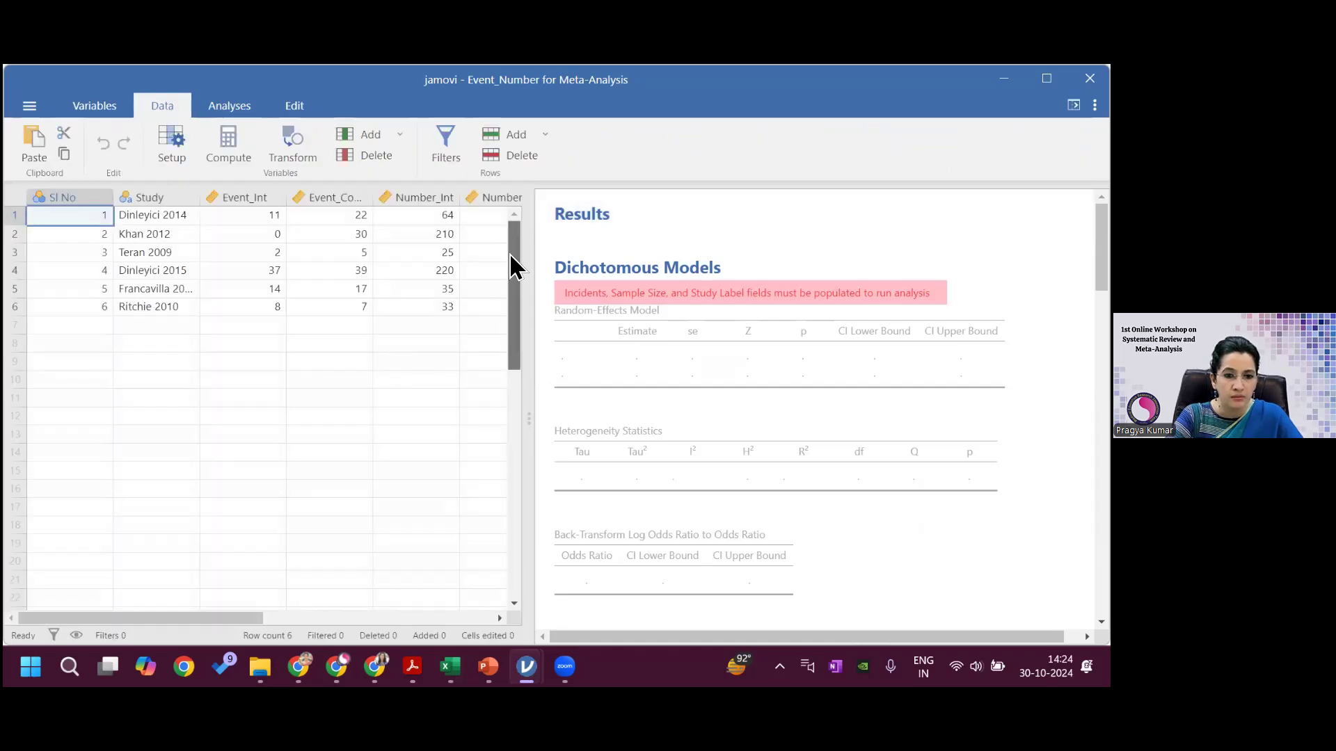
click(14, 254)
right_click(14, 256)
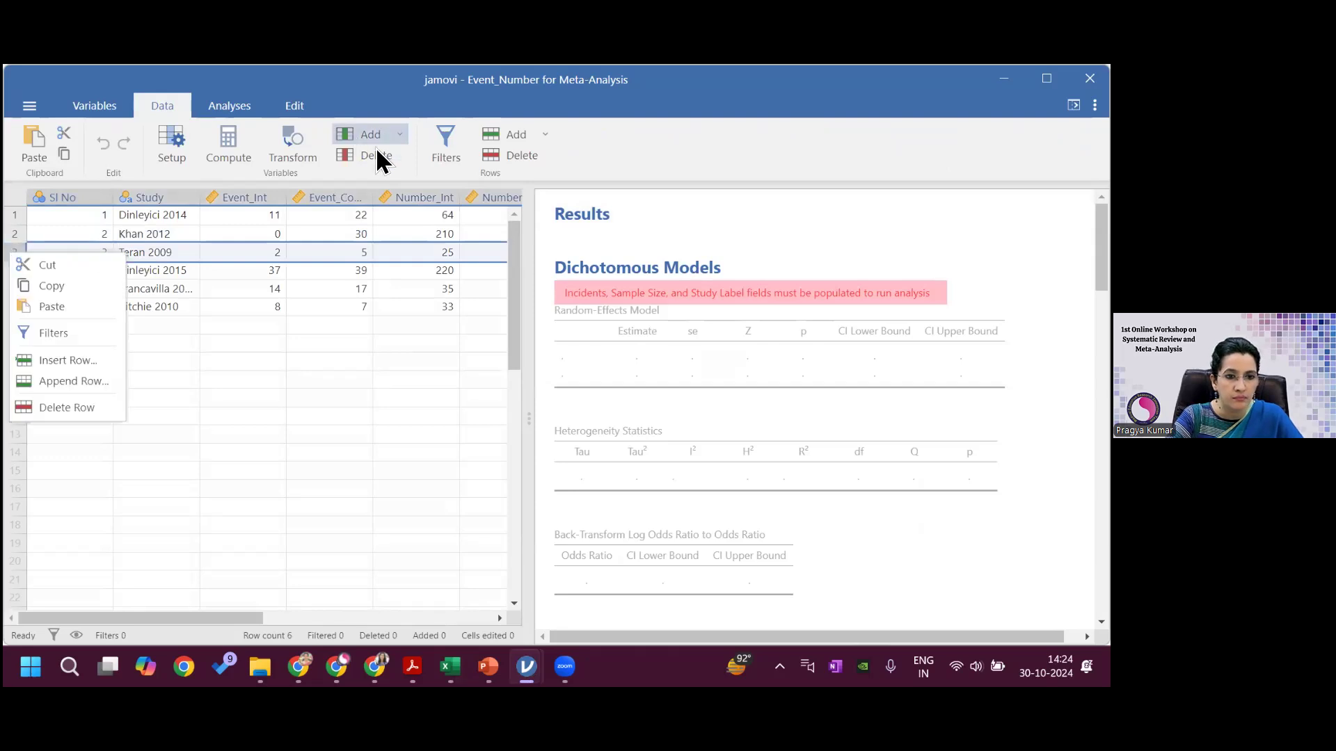
click(489, 162)
click(493, 161)
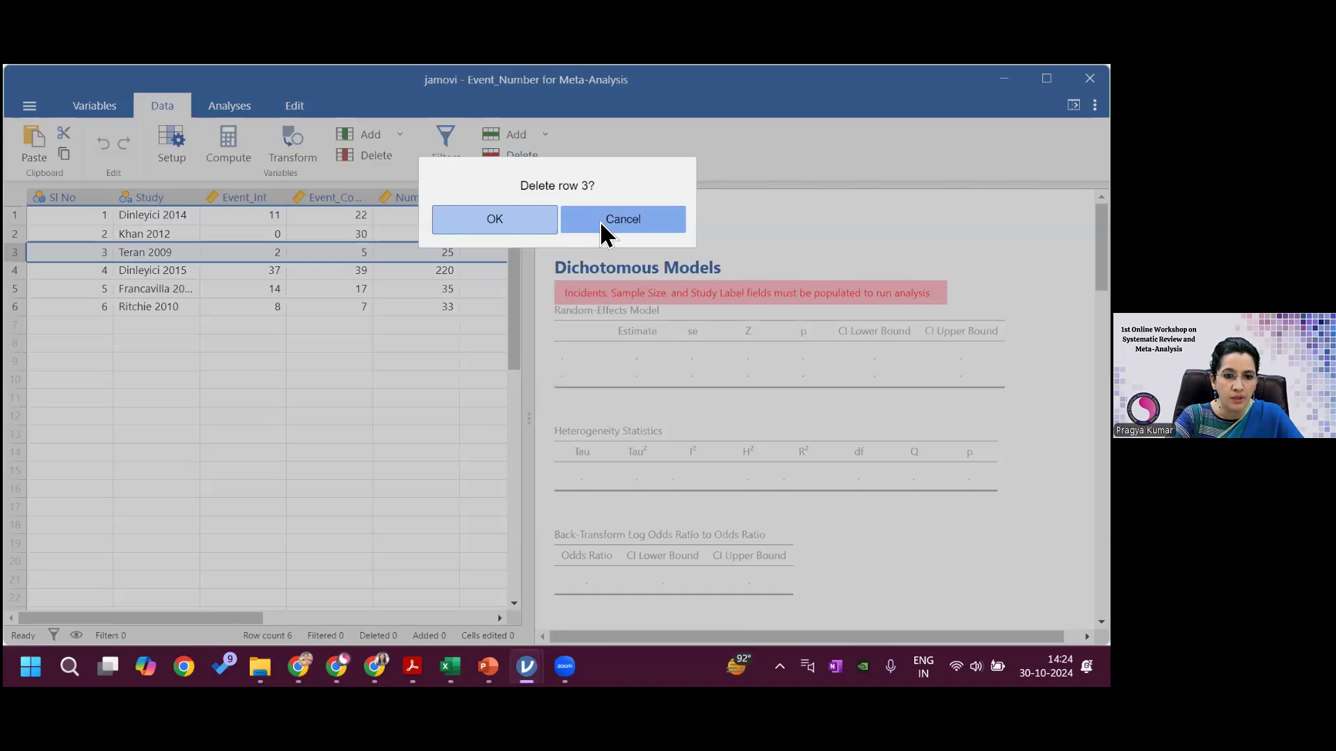
click(546, 231)
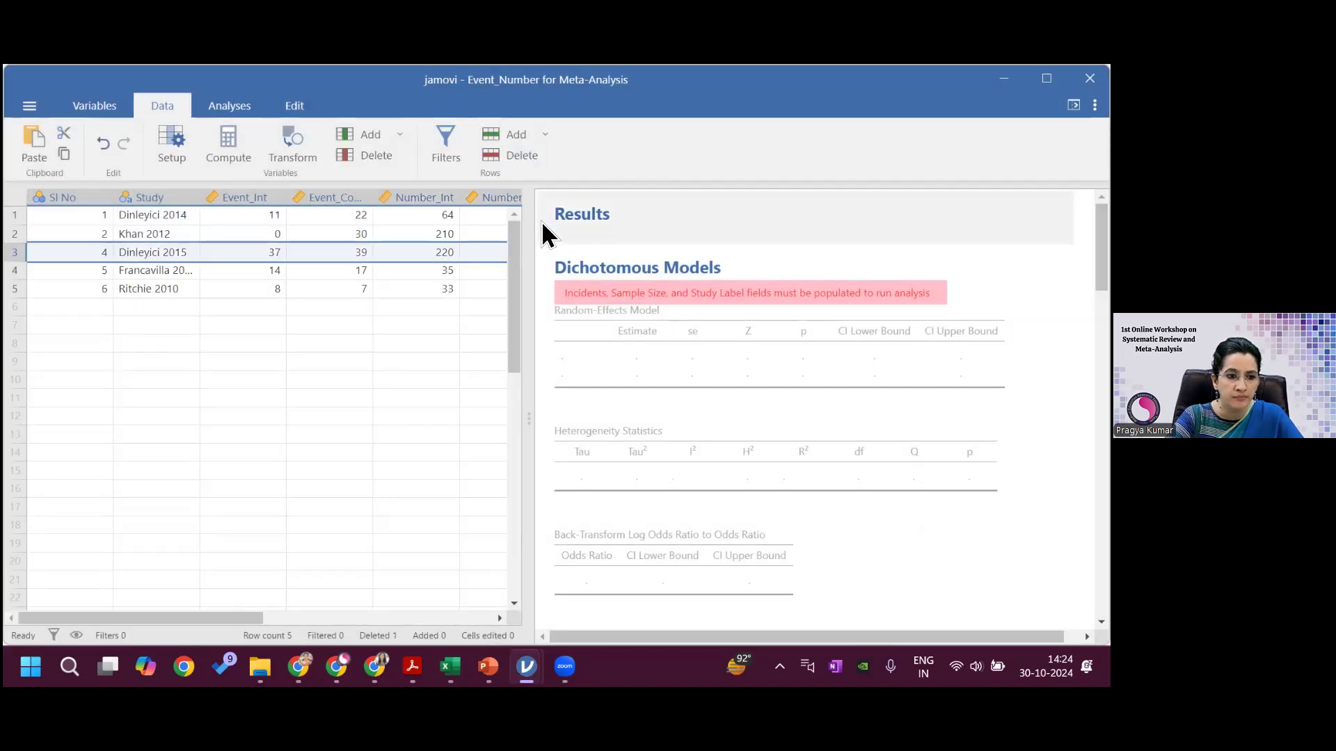
click(425, 418)
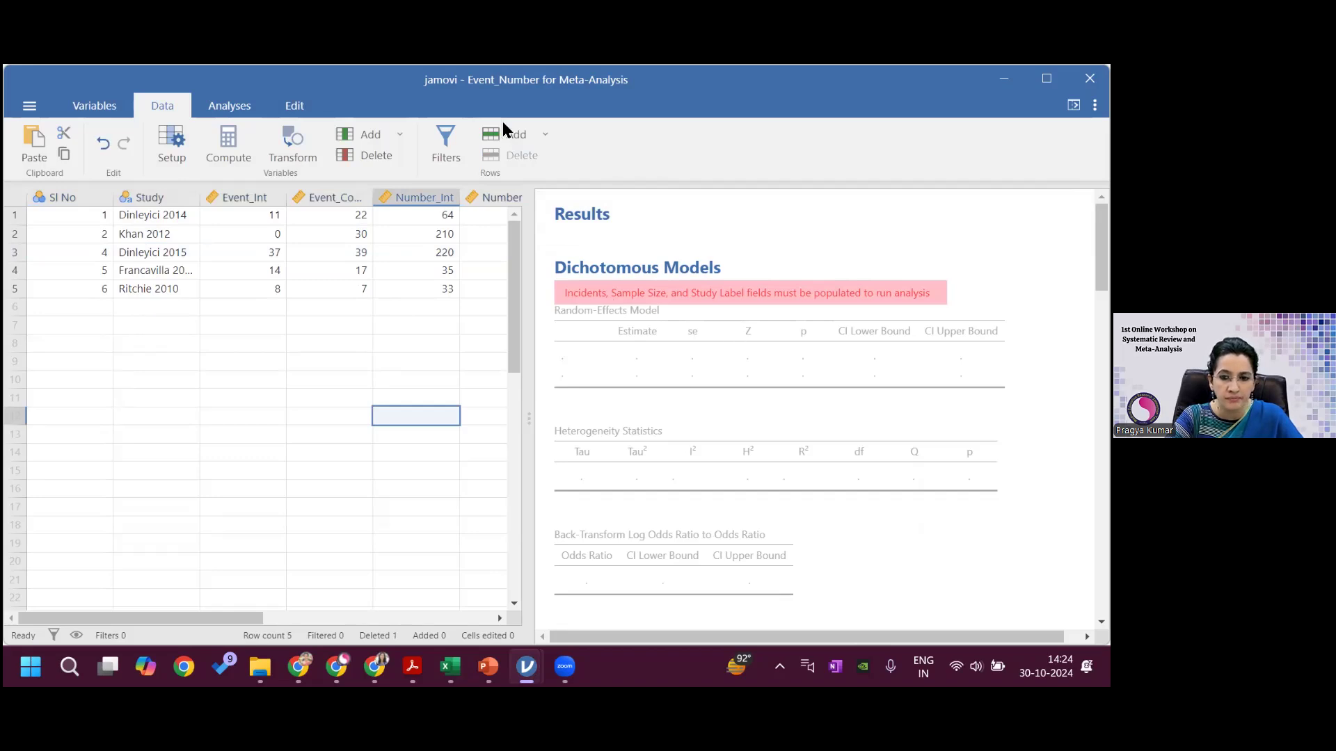
click(230, 112)
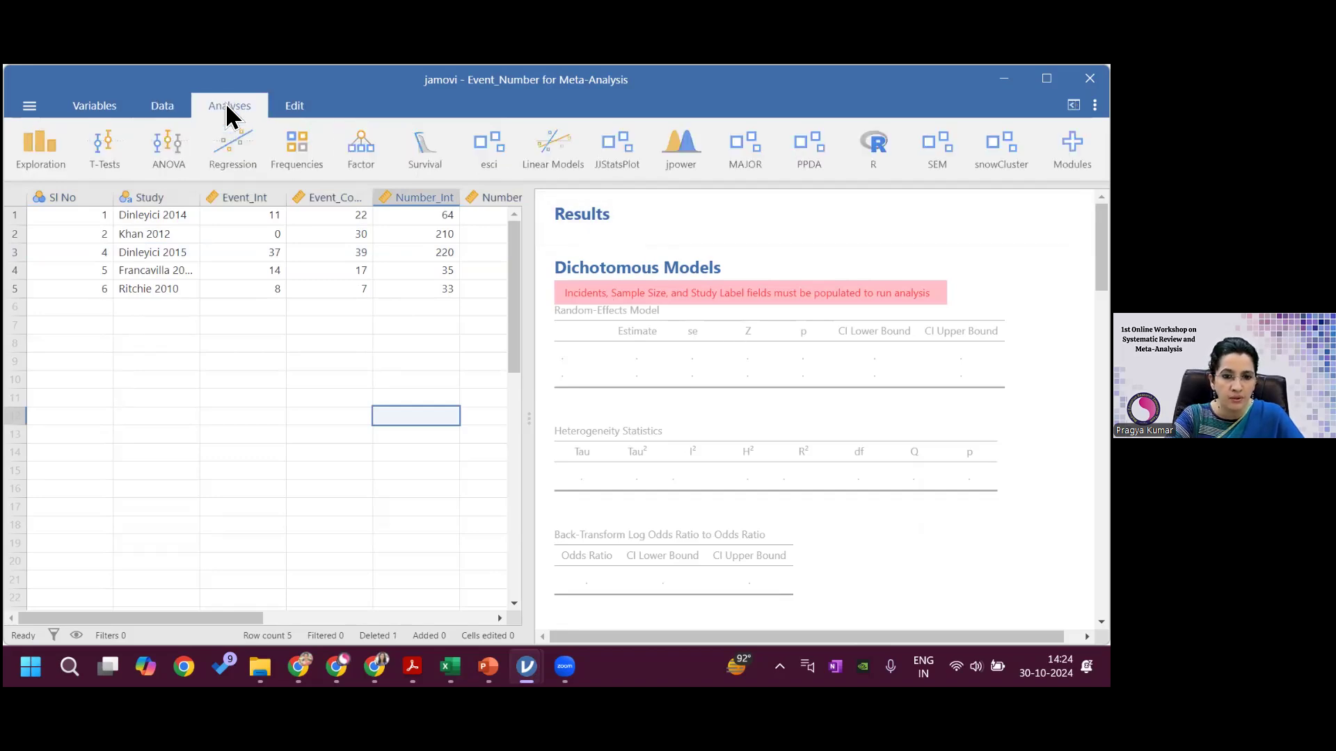
click(686, 319)
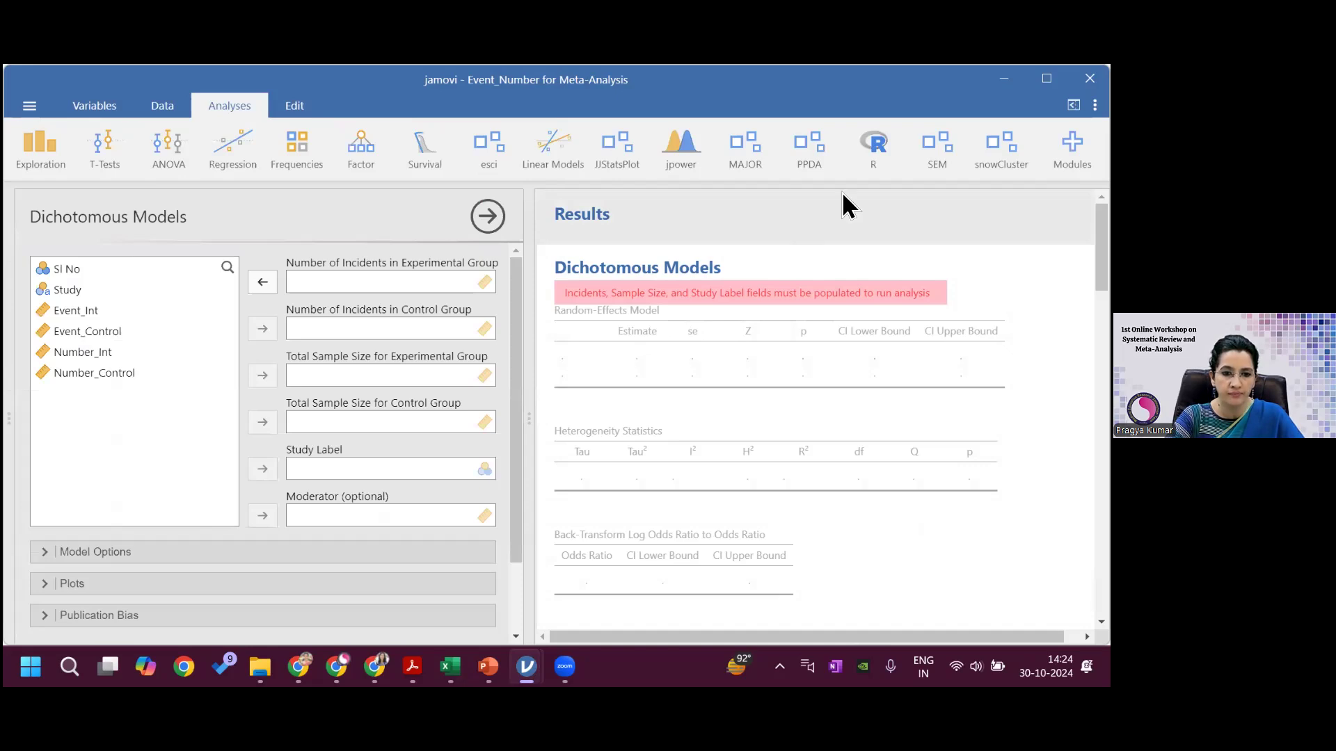
click(745, 144)
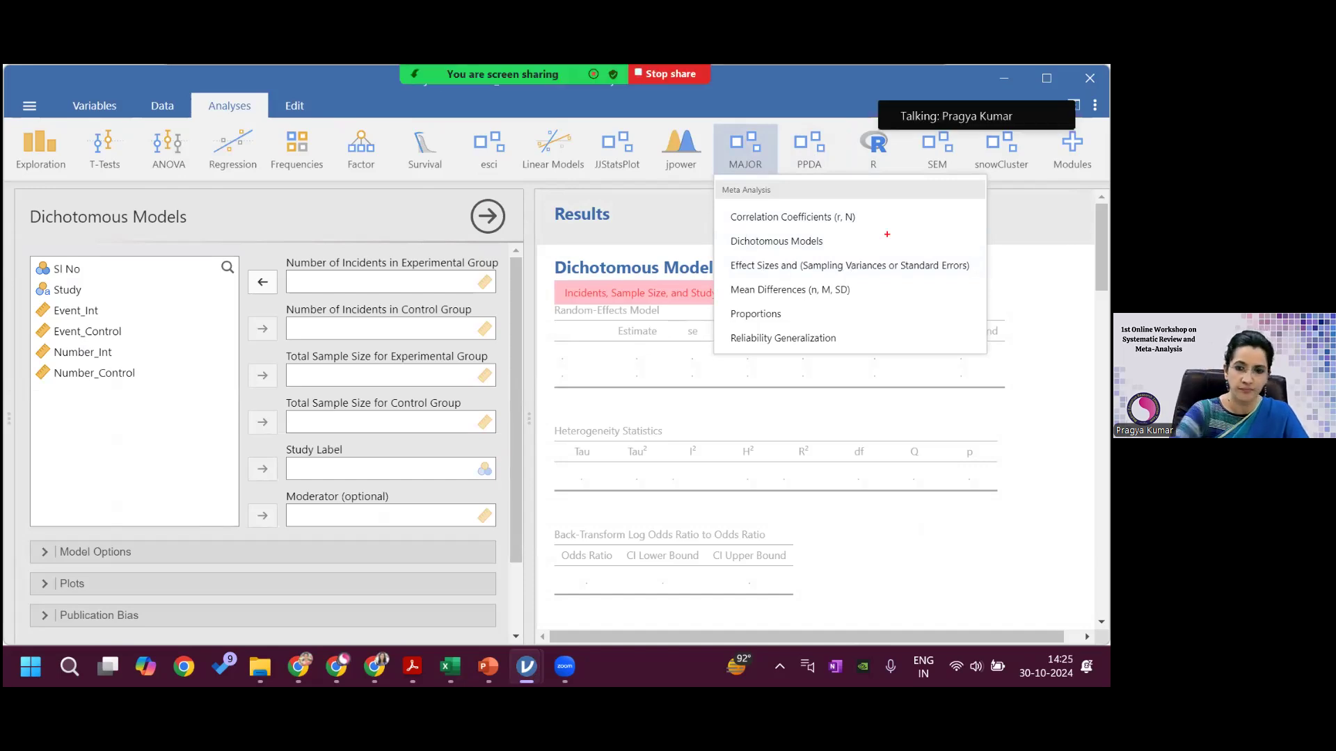
mouse_move(728, 279)
mouse_down()
mouse_move(785, 312)
mouse_move(850, 312)
mouse_up()
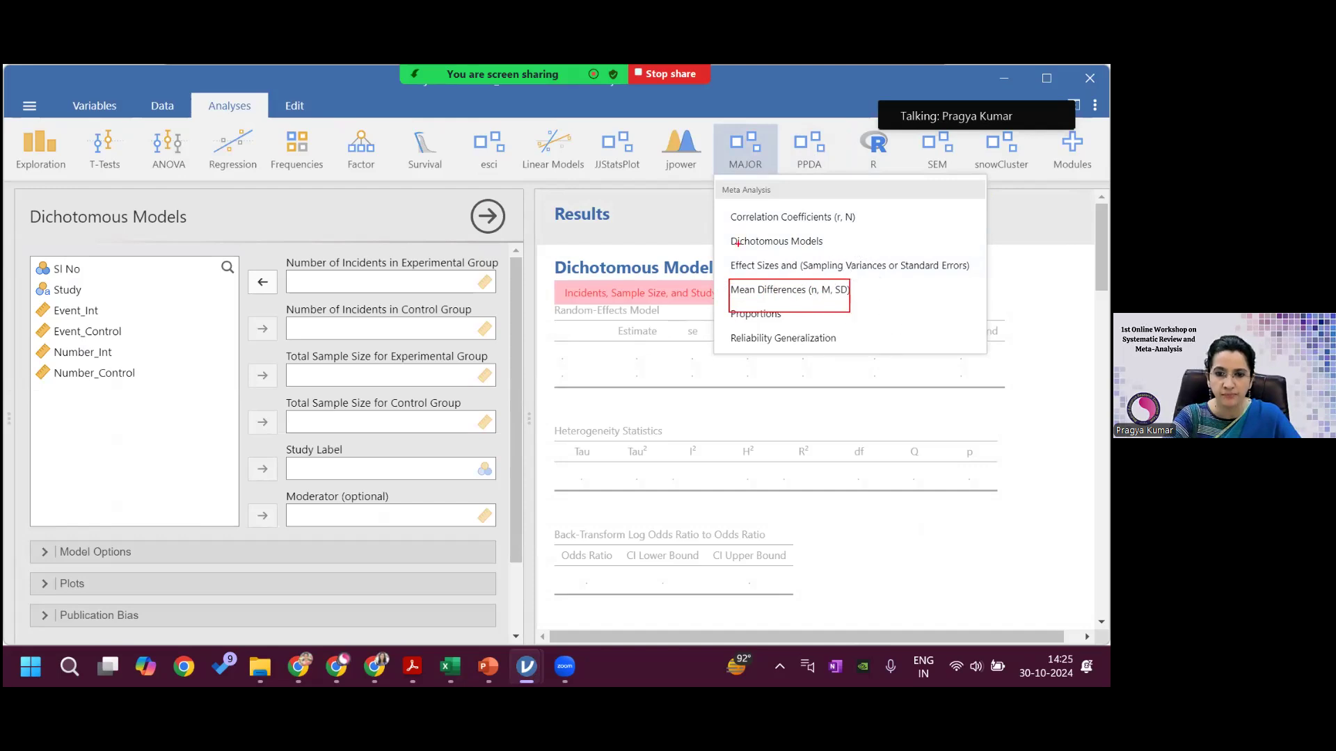
drag(730, 230, 825, 255)
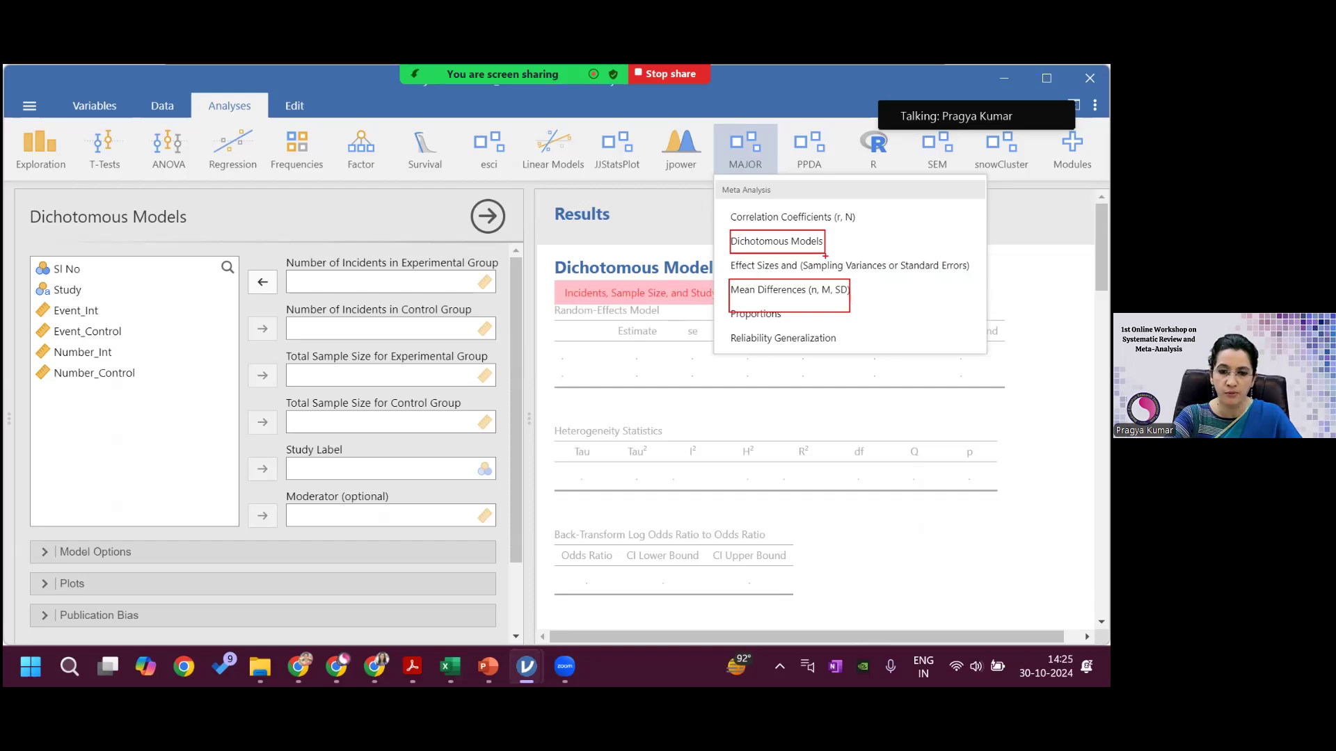
key(Escape)
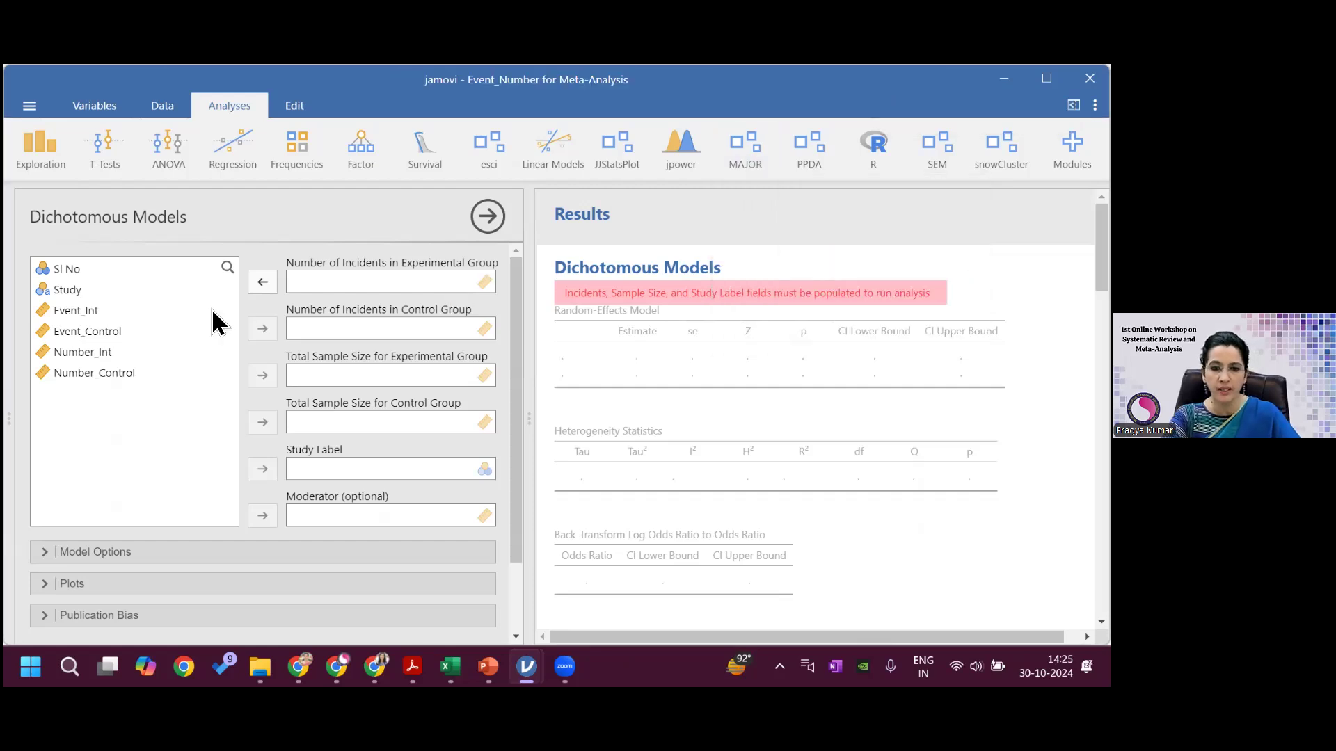
Set Study as label, Event_Int/Event_Control as incidents, and Number_Int/Number_Control as sample sizes
click(78, 293)
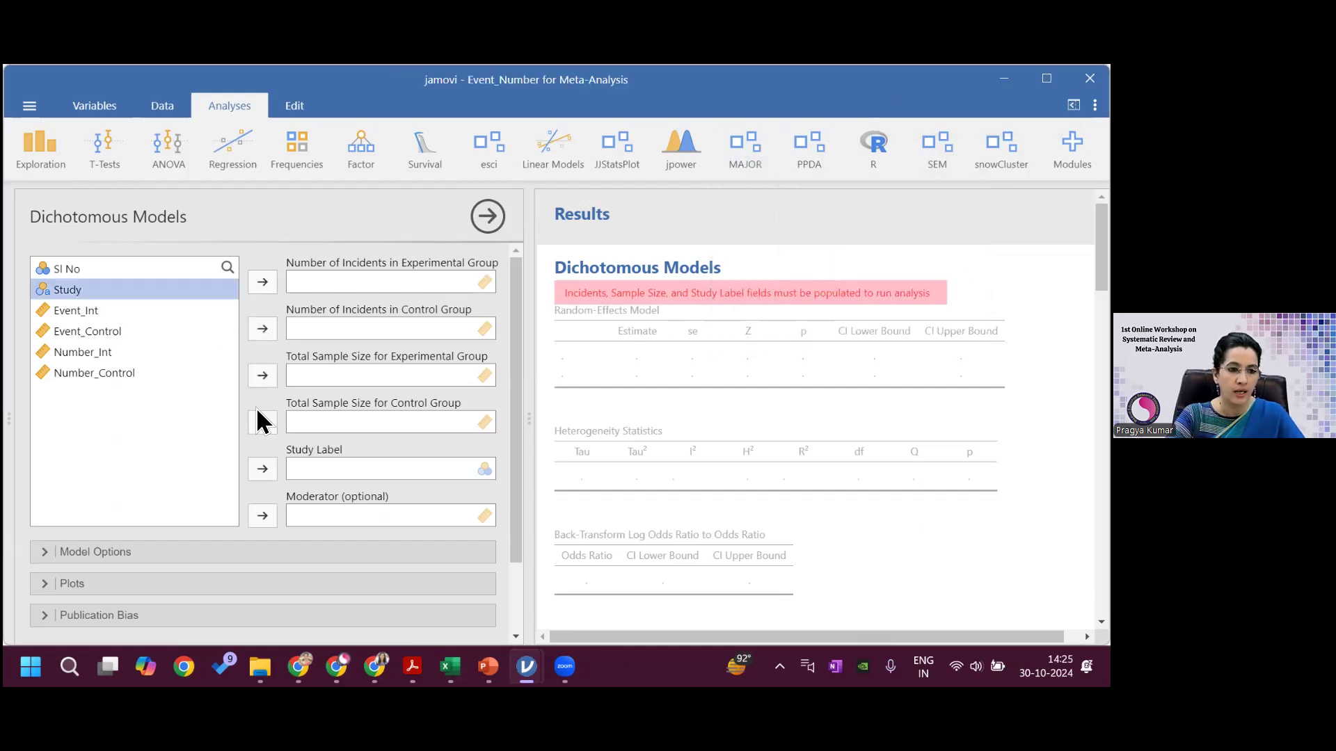
click(262, 470)
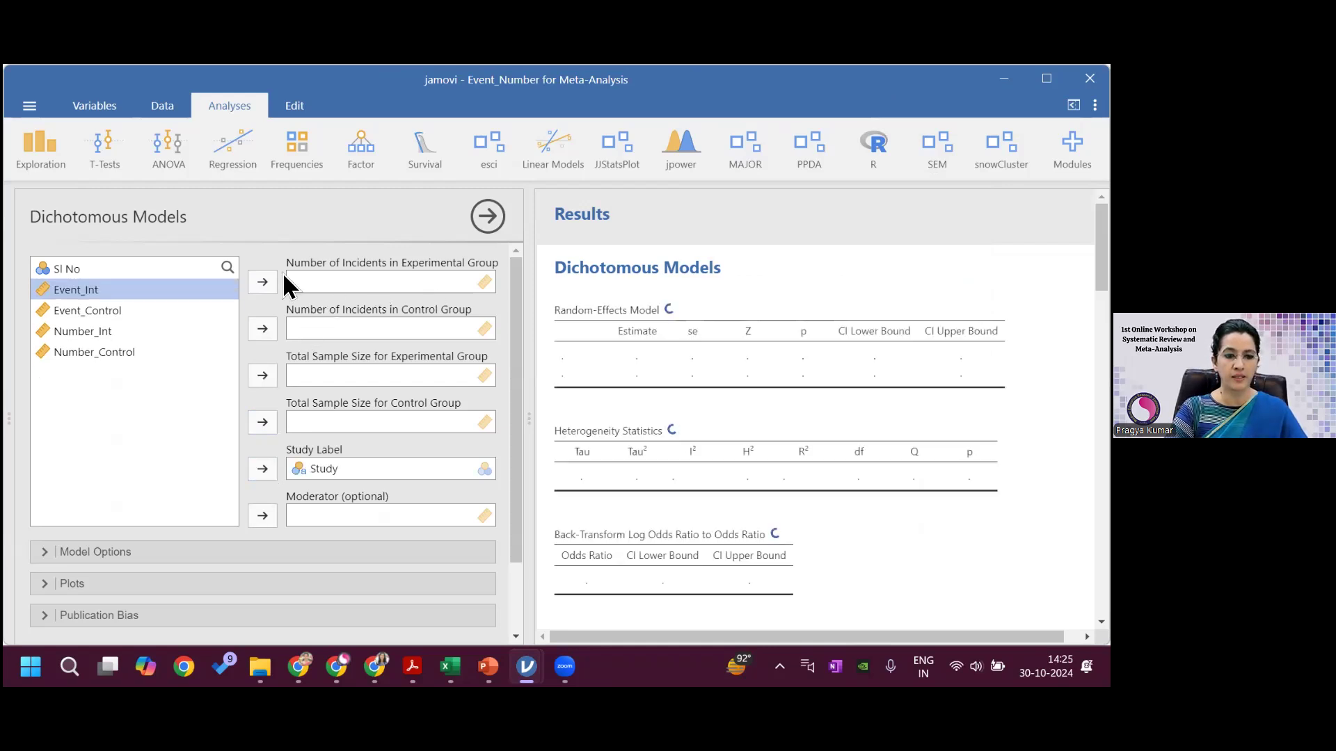
click(262, 282)
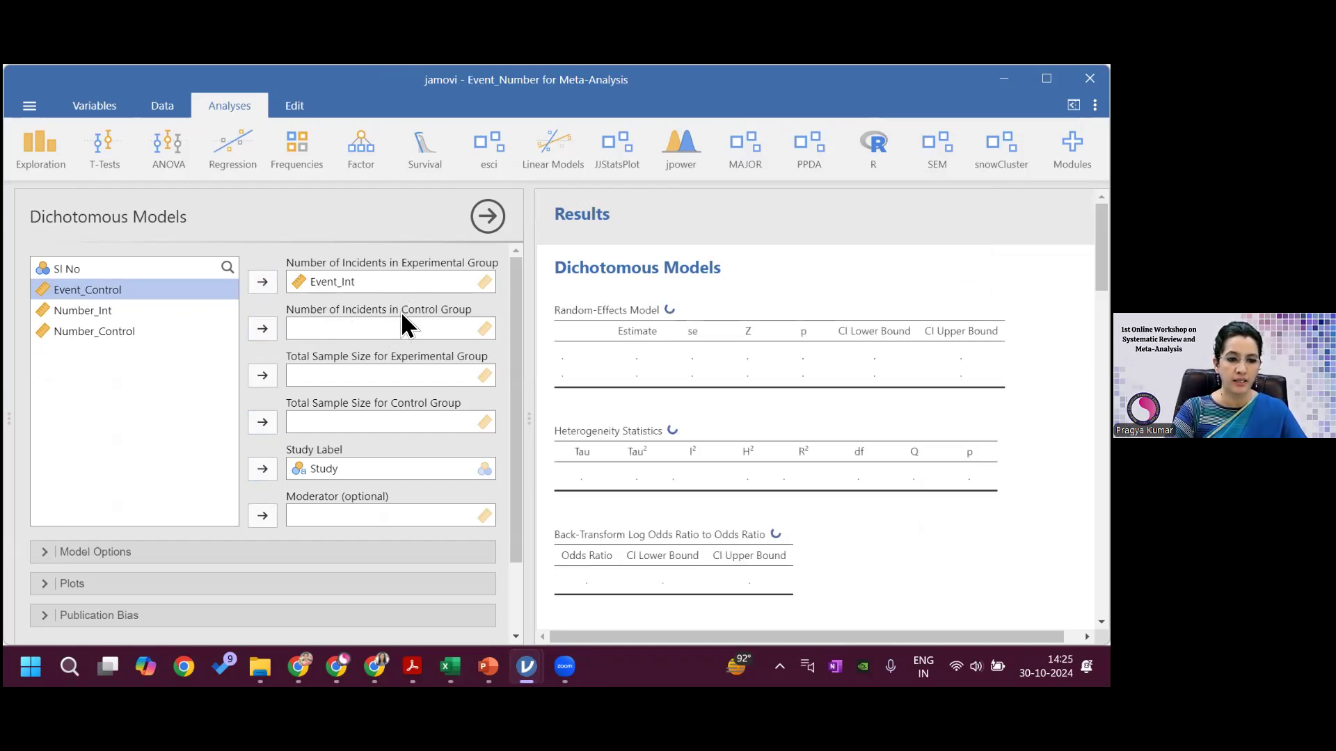
click(268, 331)
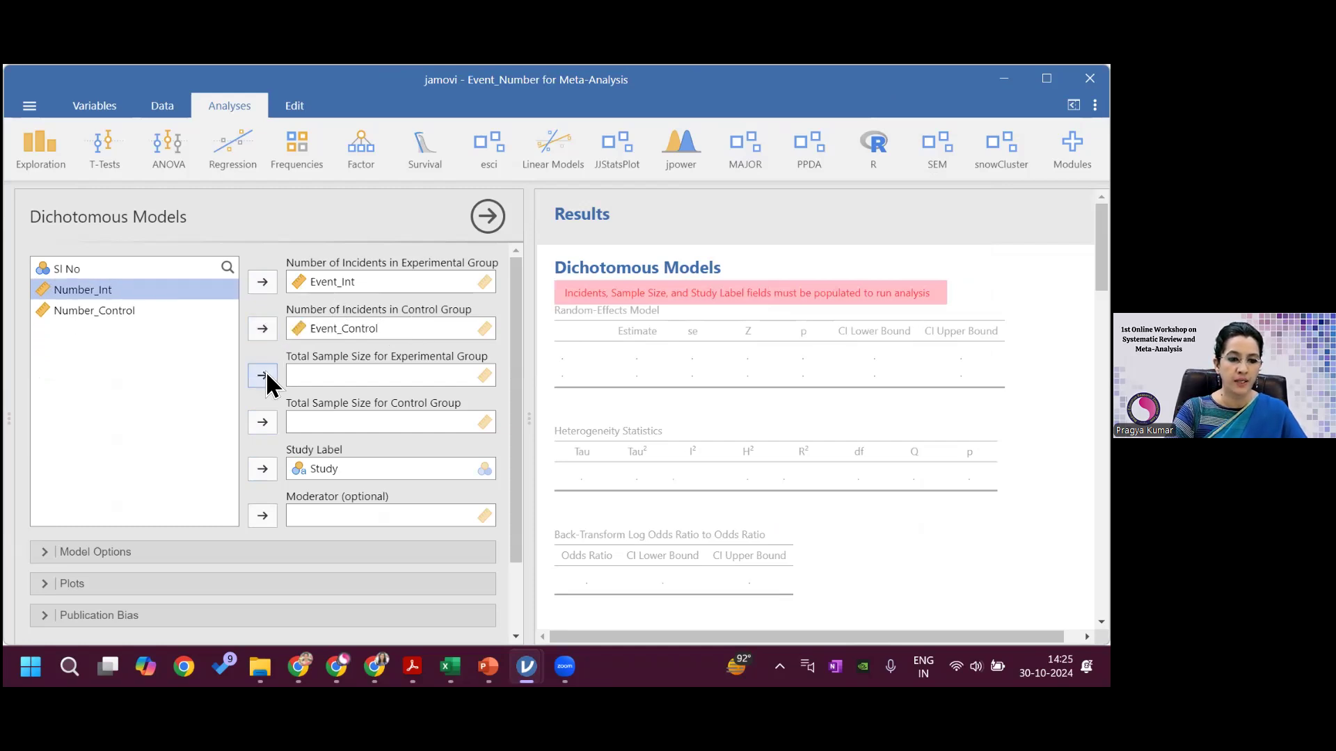
click(262, 376)
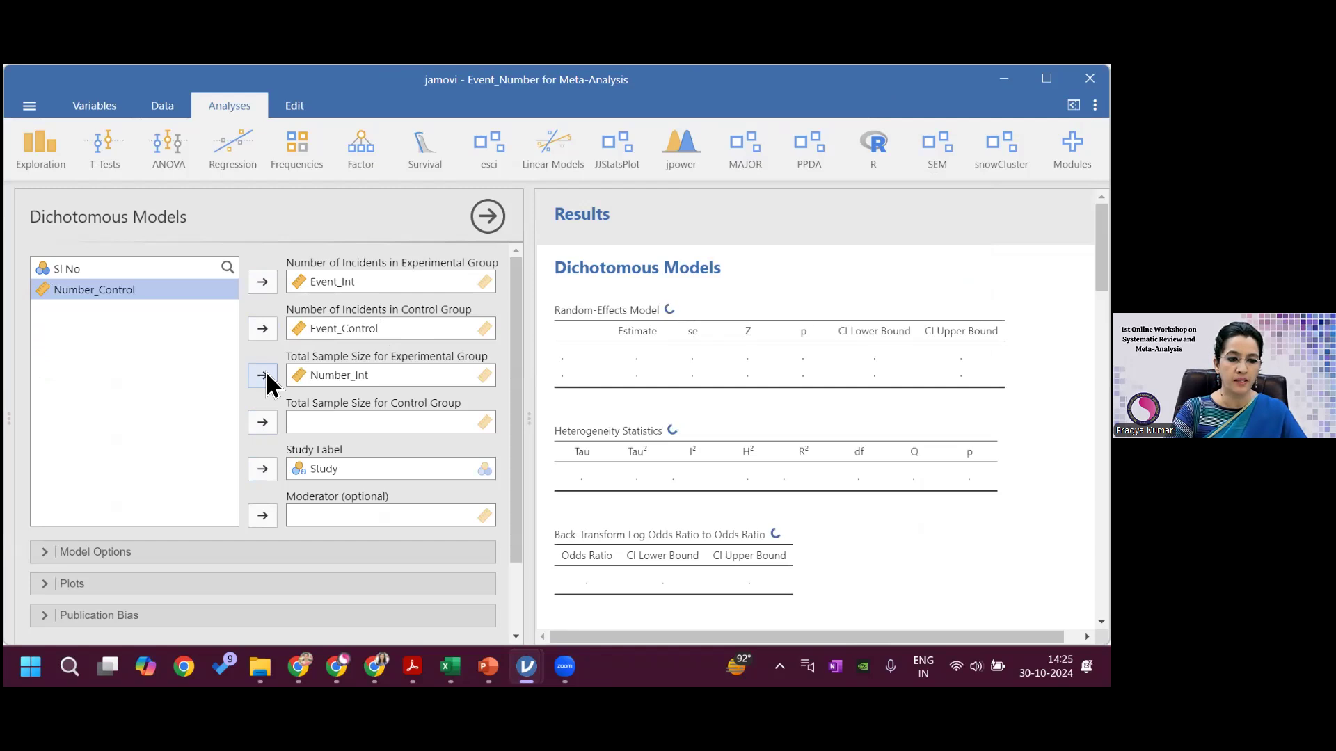
click(262, 424)
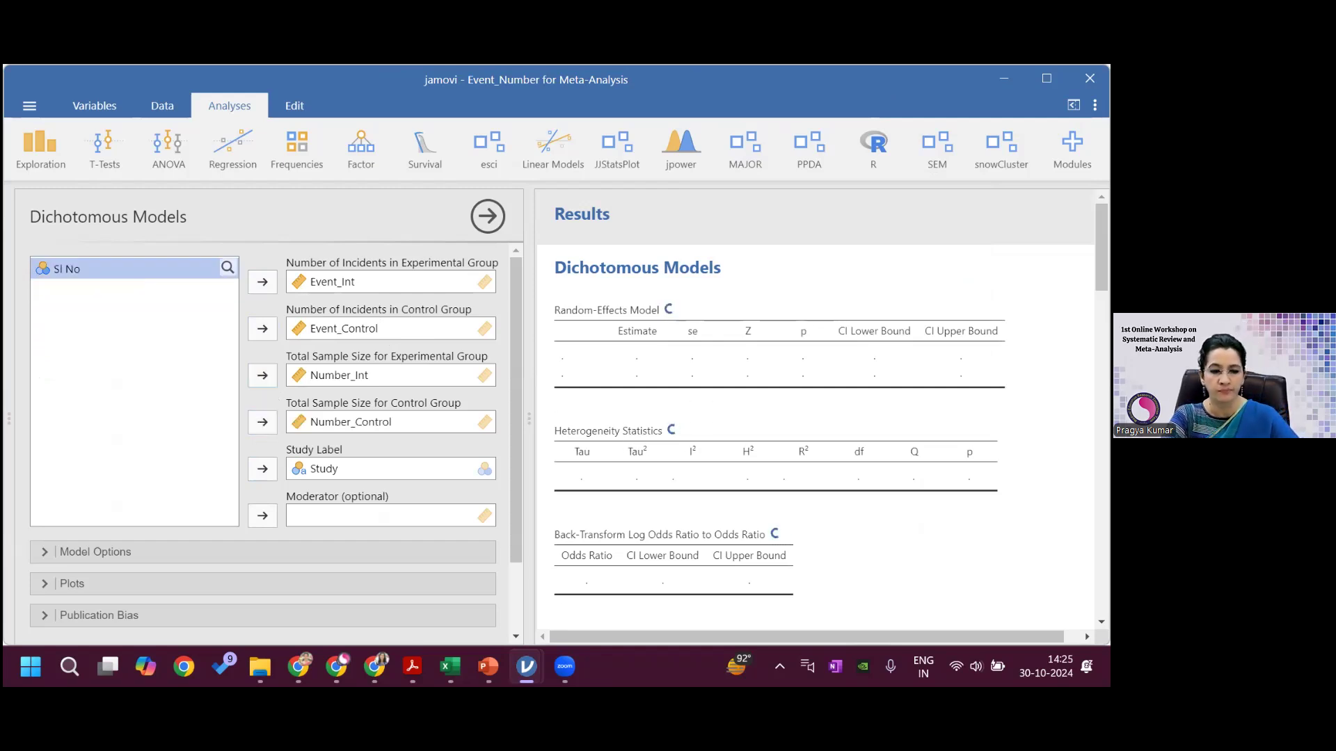
In Model Options, choose DerSimonian-Laird as the model estimator
scroll(820, 417, down, 3)
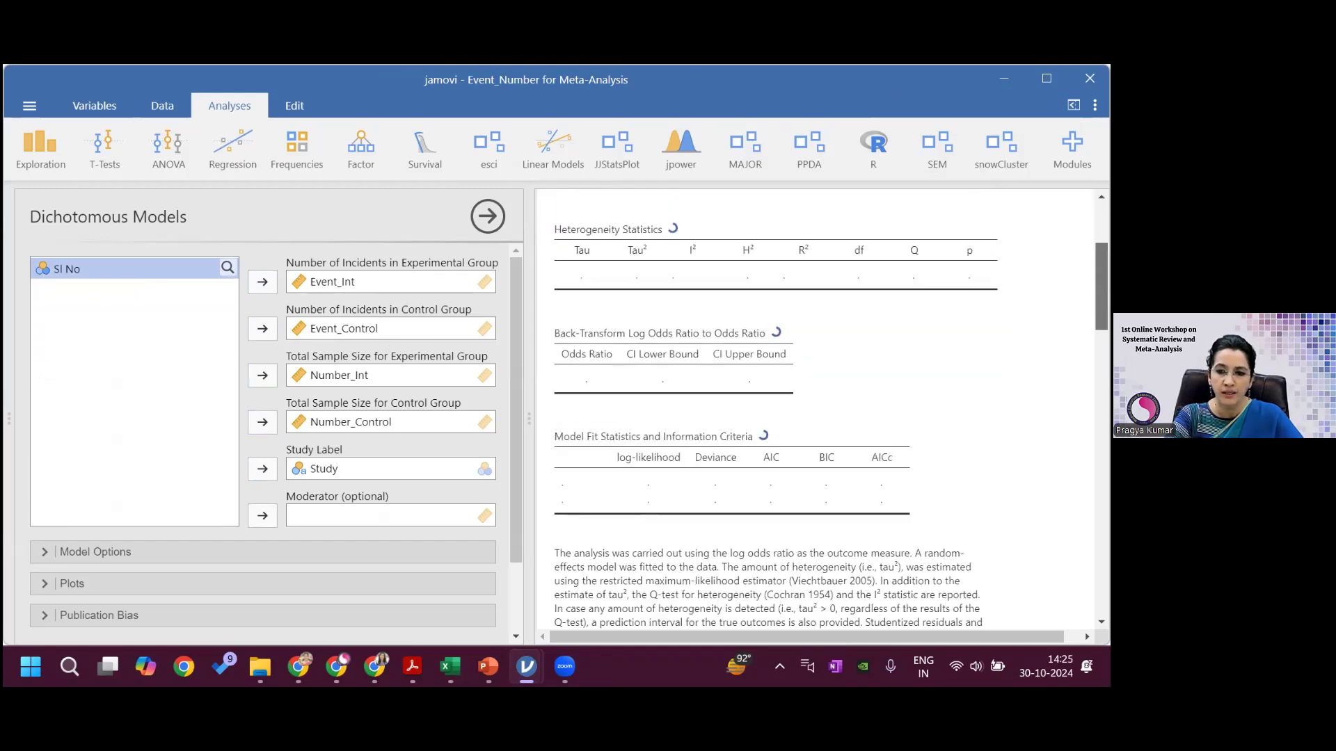
click(271, 556)
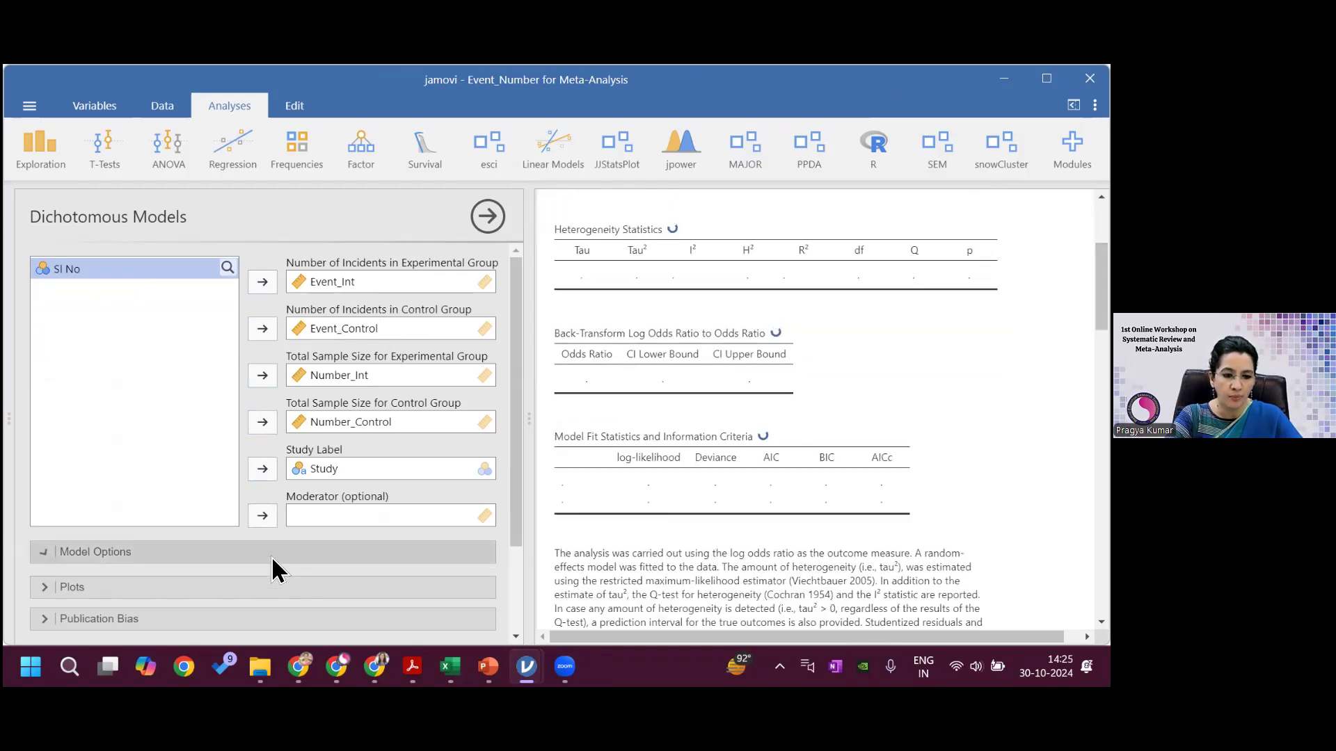
drag(516, 469, 523, 549)
click(288, 450)
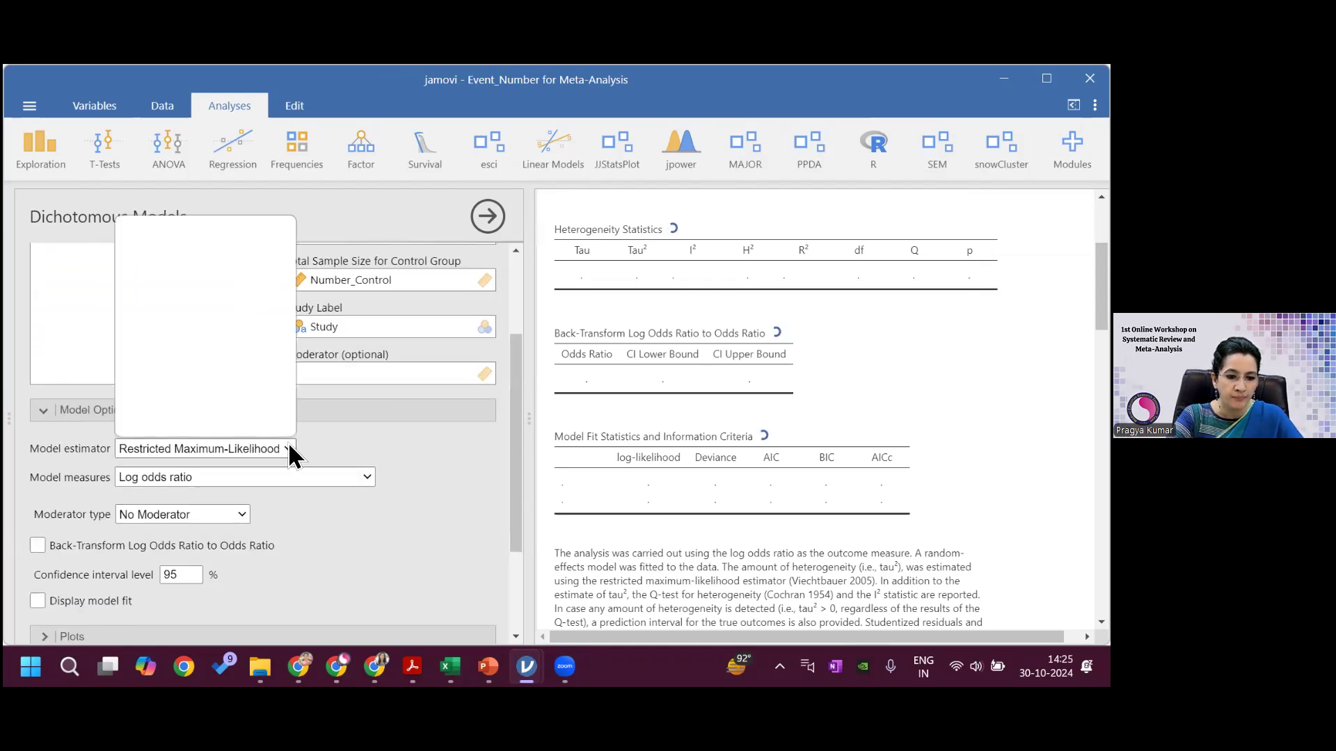
click(208, 230)
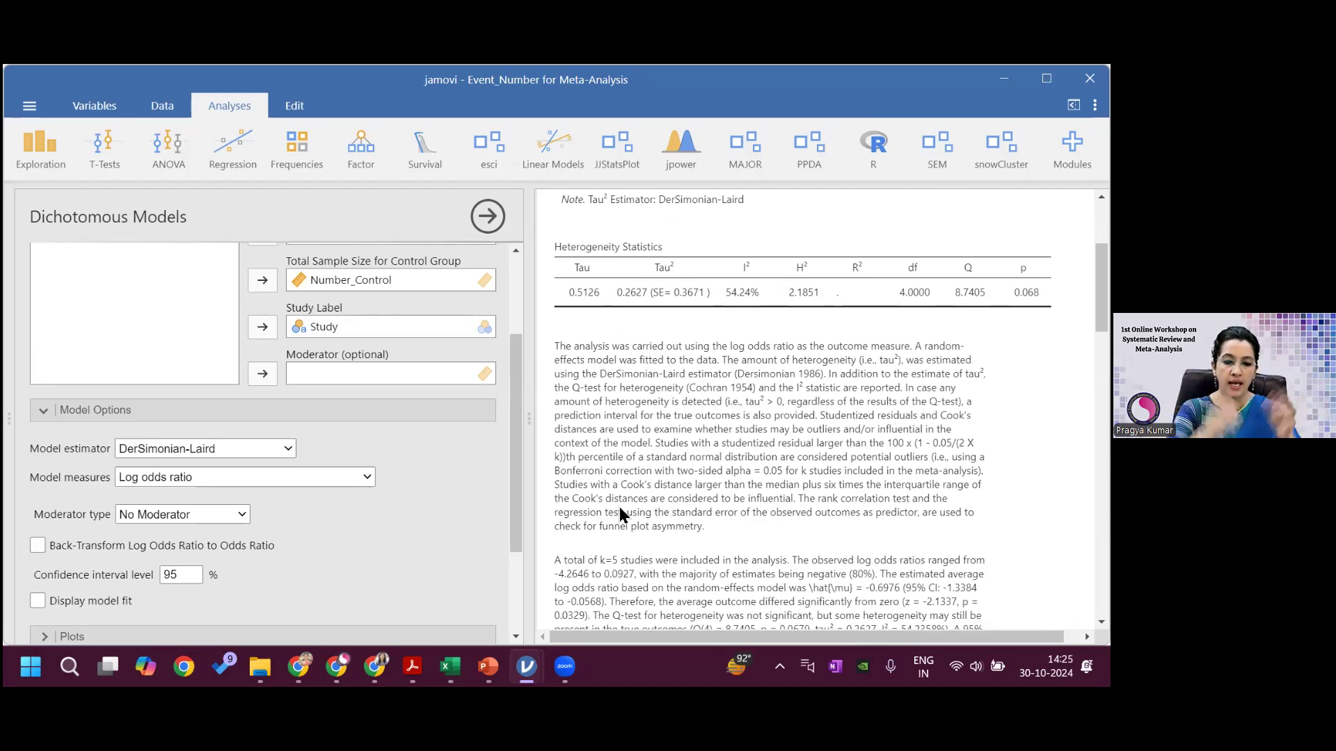
drag(517, 492, 523, 549)
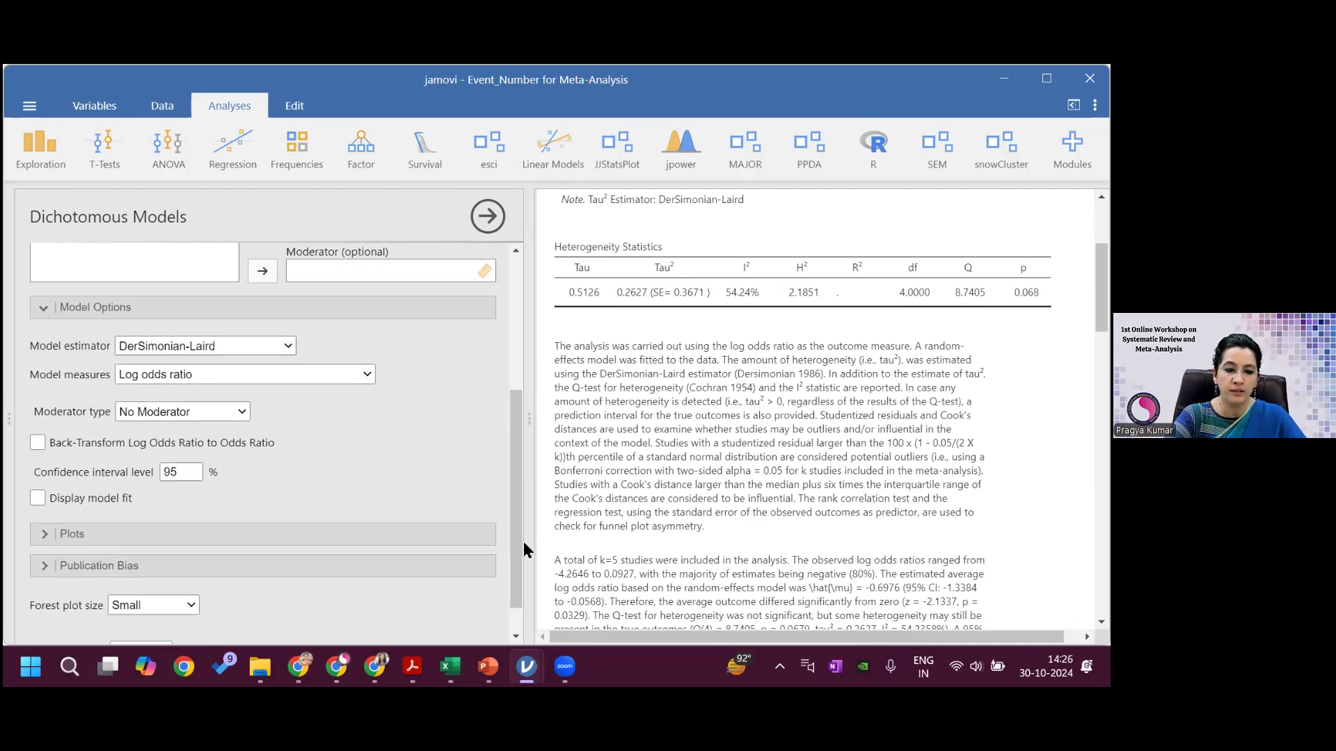
Enable 'Back-Transform Log Odds Ratio to Odds Ratio' in Model Options
click(37, 443)
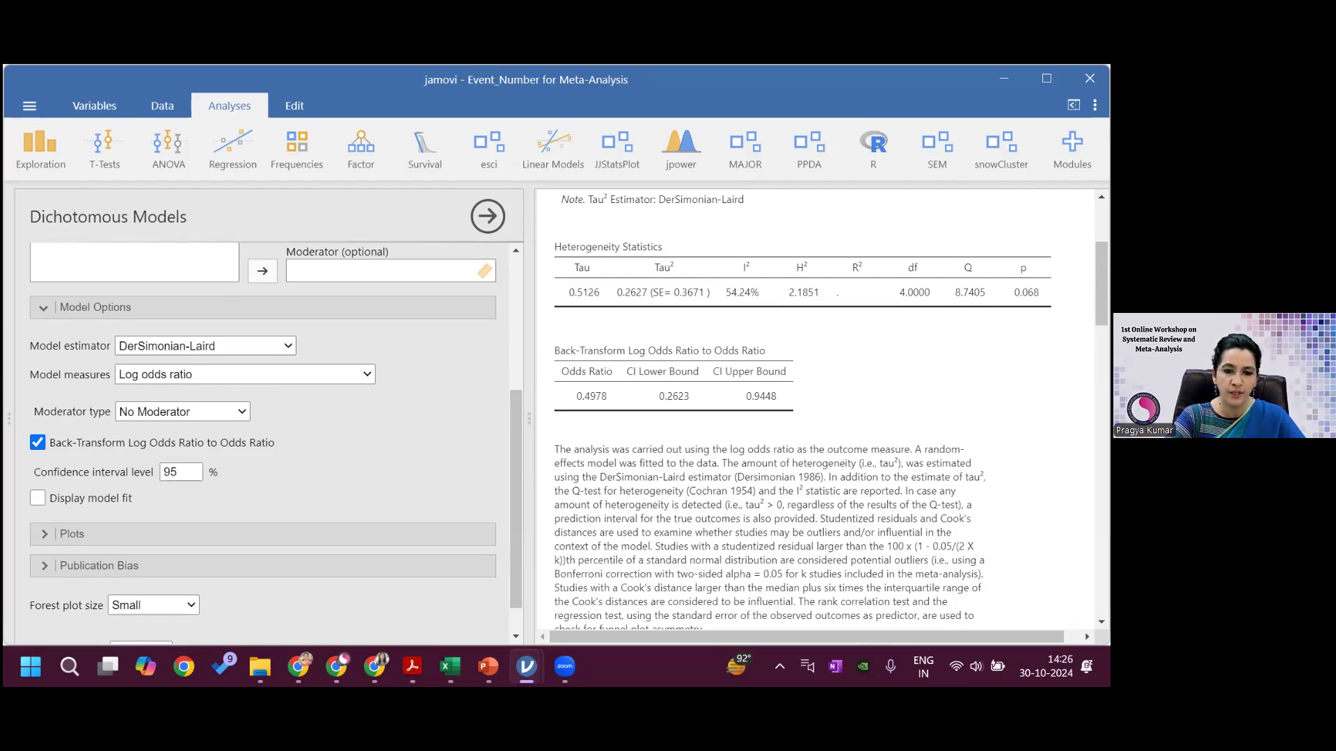
scroll(820, 411, up, 3)
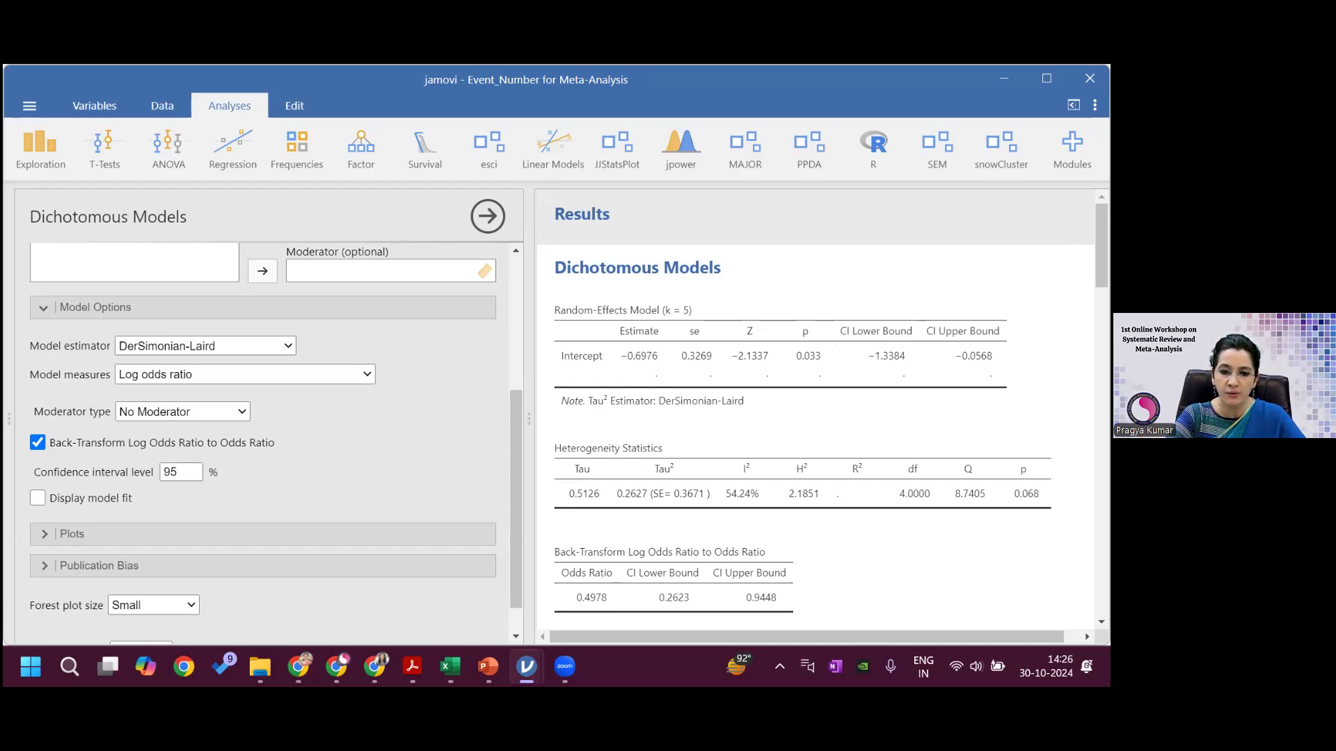
scroll(800, 287, down, 3)
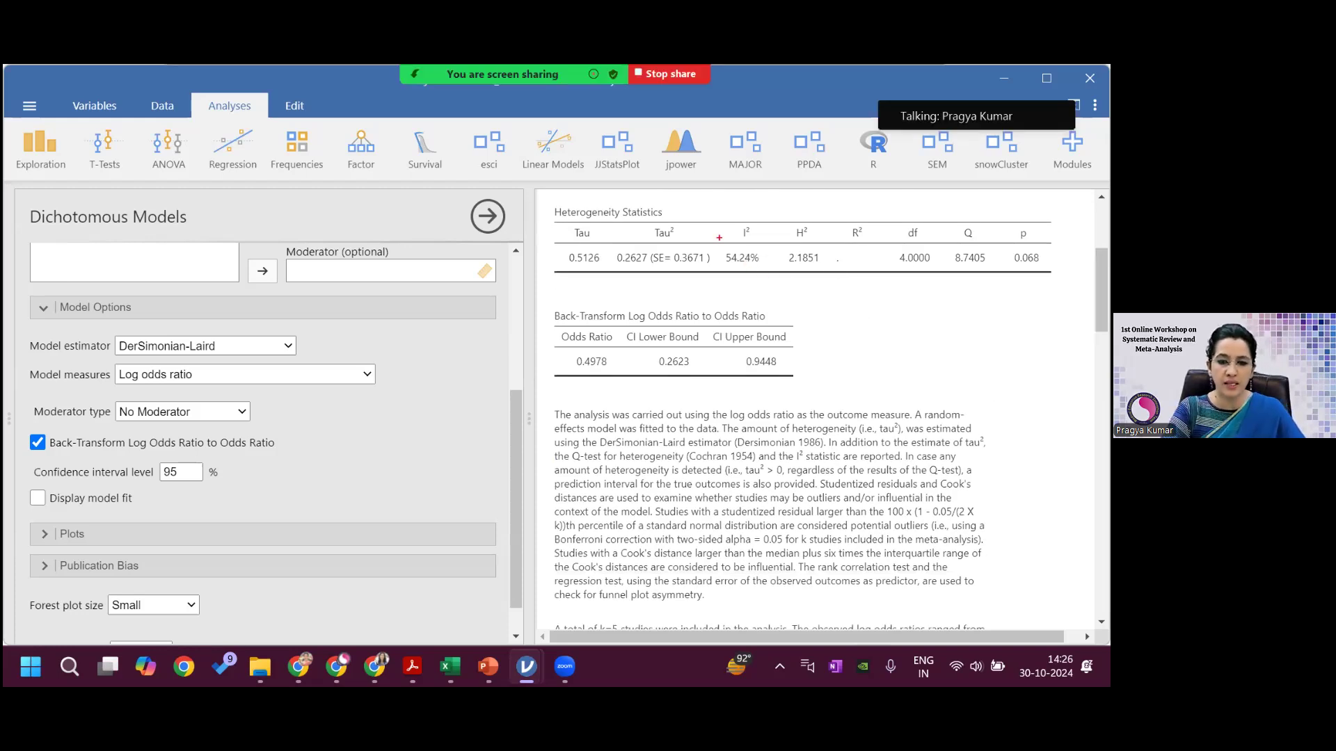
Review the results: I² 54.24% and odds ratio 0.4978 (95% CI 0.2623–0.9448)
drag(718, 237, 770, 284)
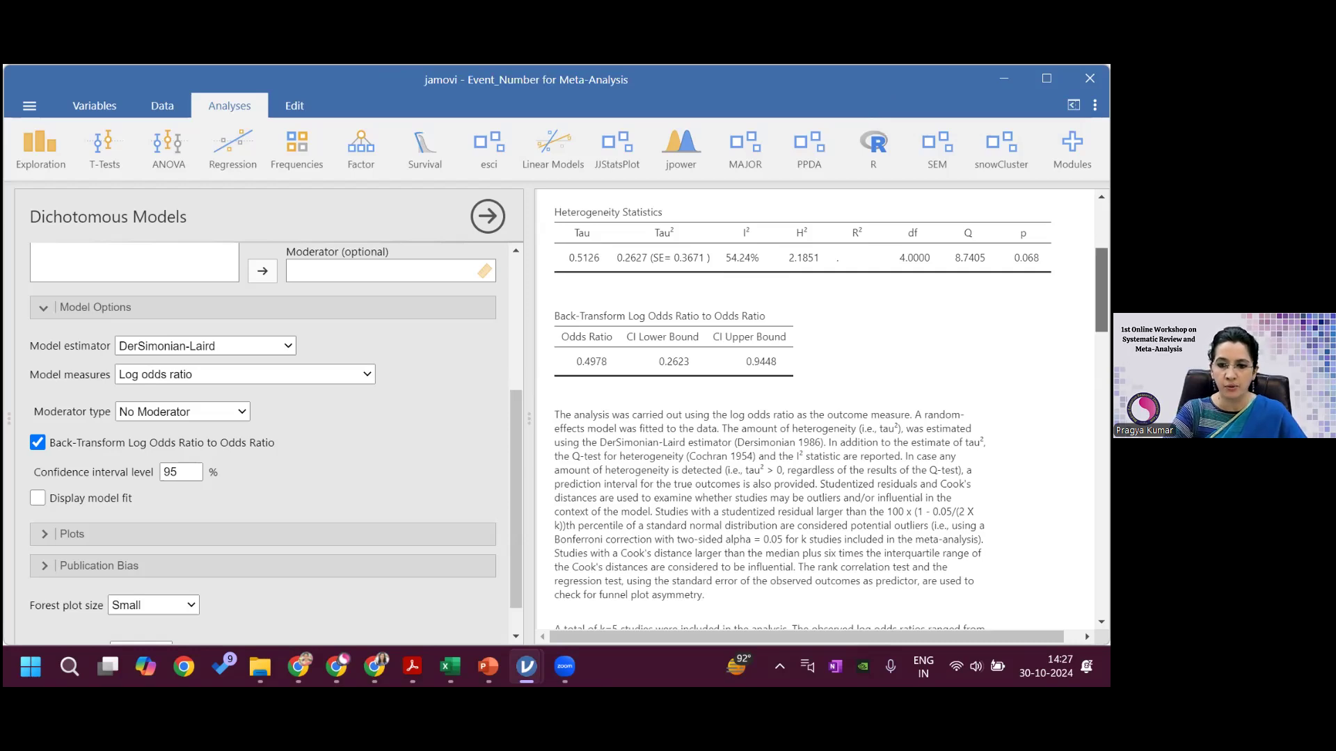
scroll(821, 410, up, 2)
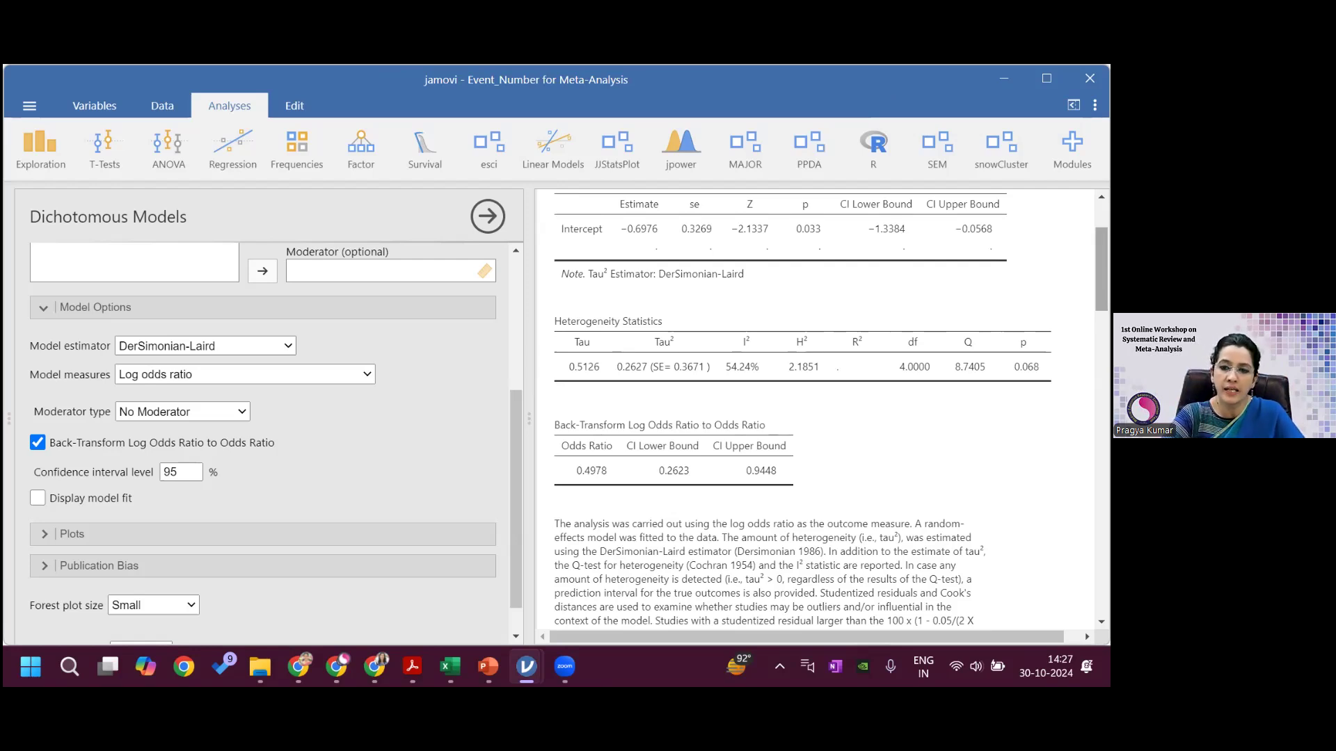
scroll(821, 411, down, 5)
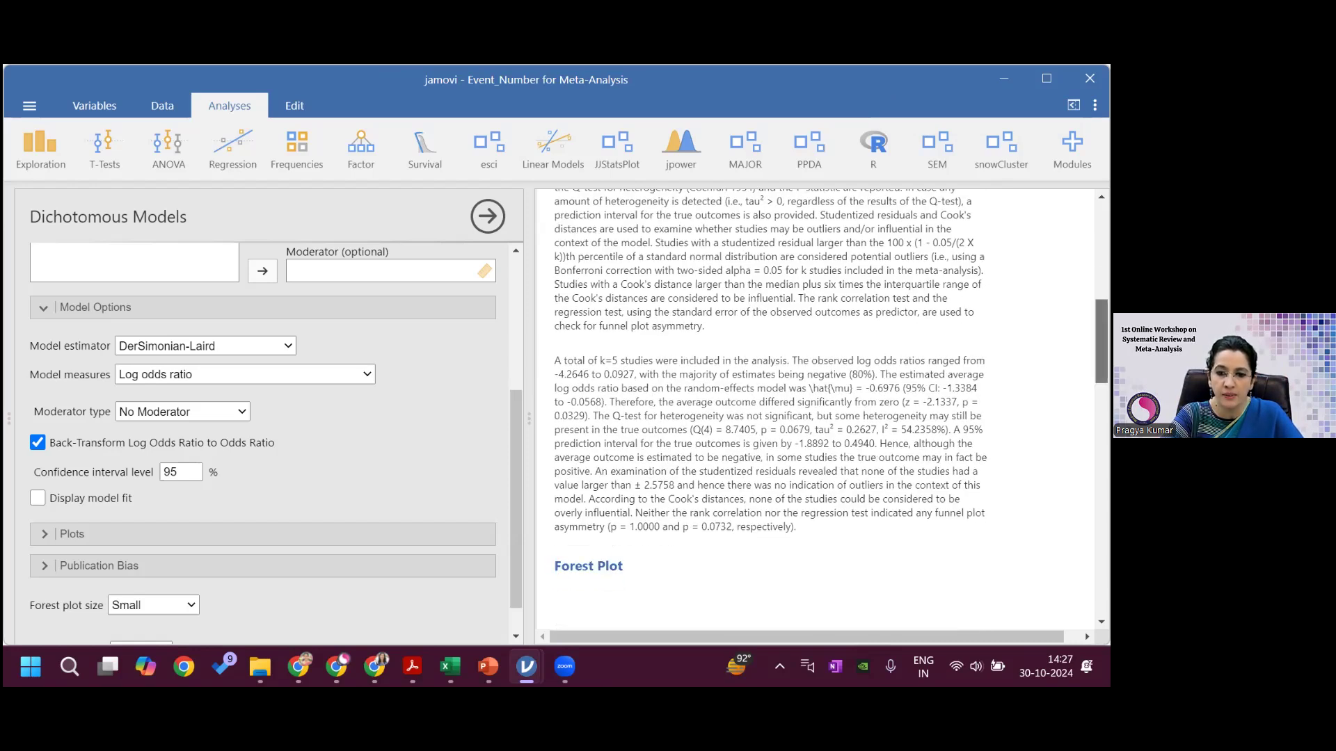
scroll(820, 410, down, 2)
scroll(820, 411, down, 1)
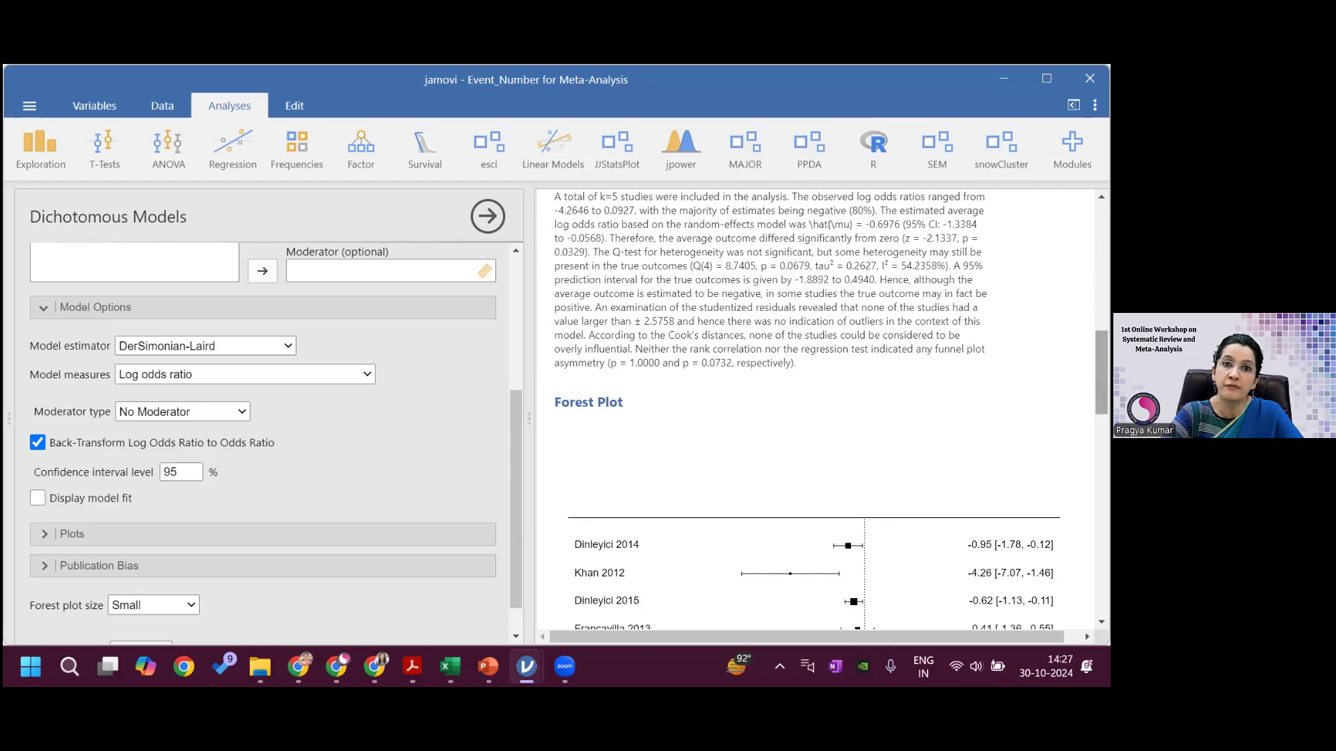
scroll(821, 410, up, 6)
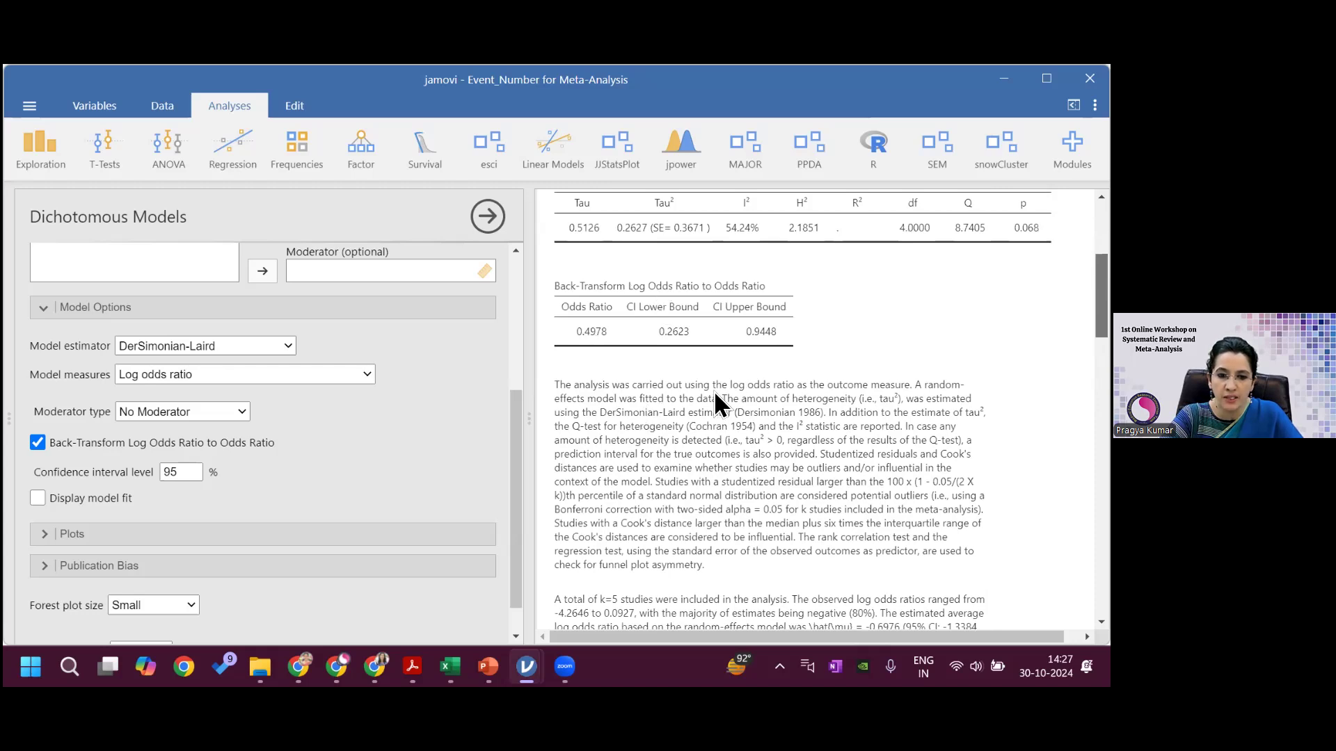
scroll(714, 390, up, 2)
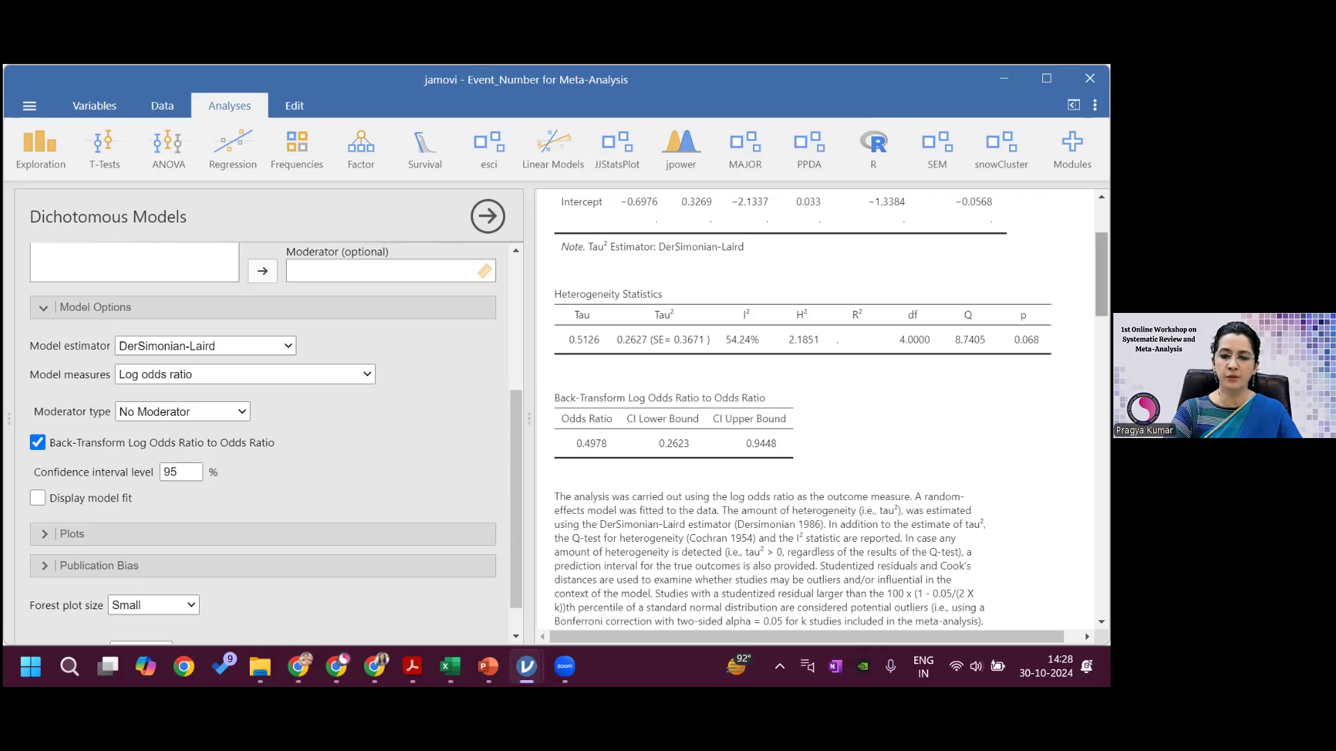
scroll(821, 411, down, 1)
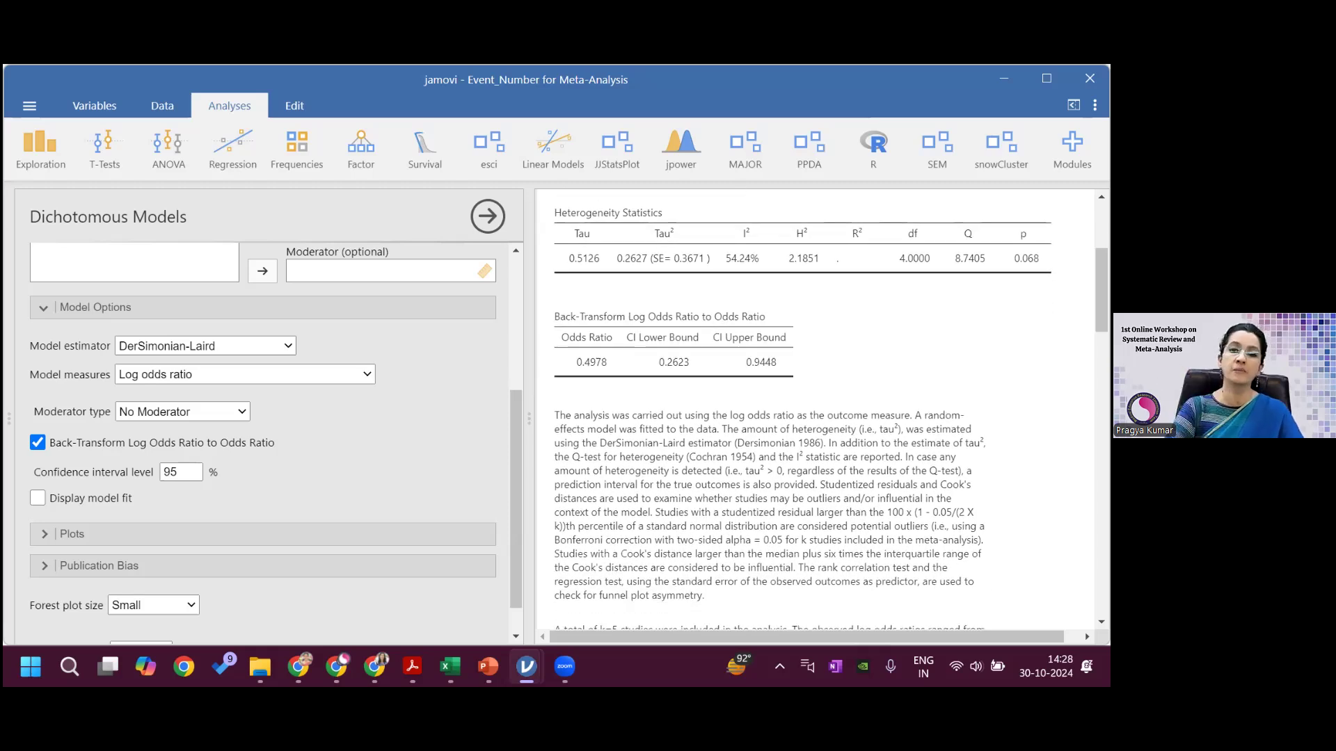
scroll(671, 320, down, 1)
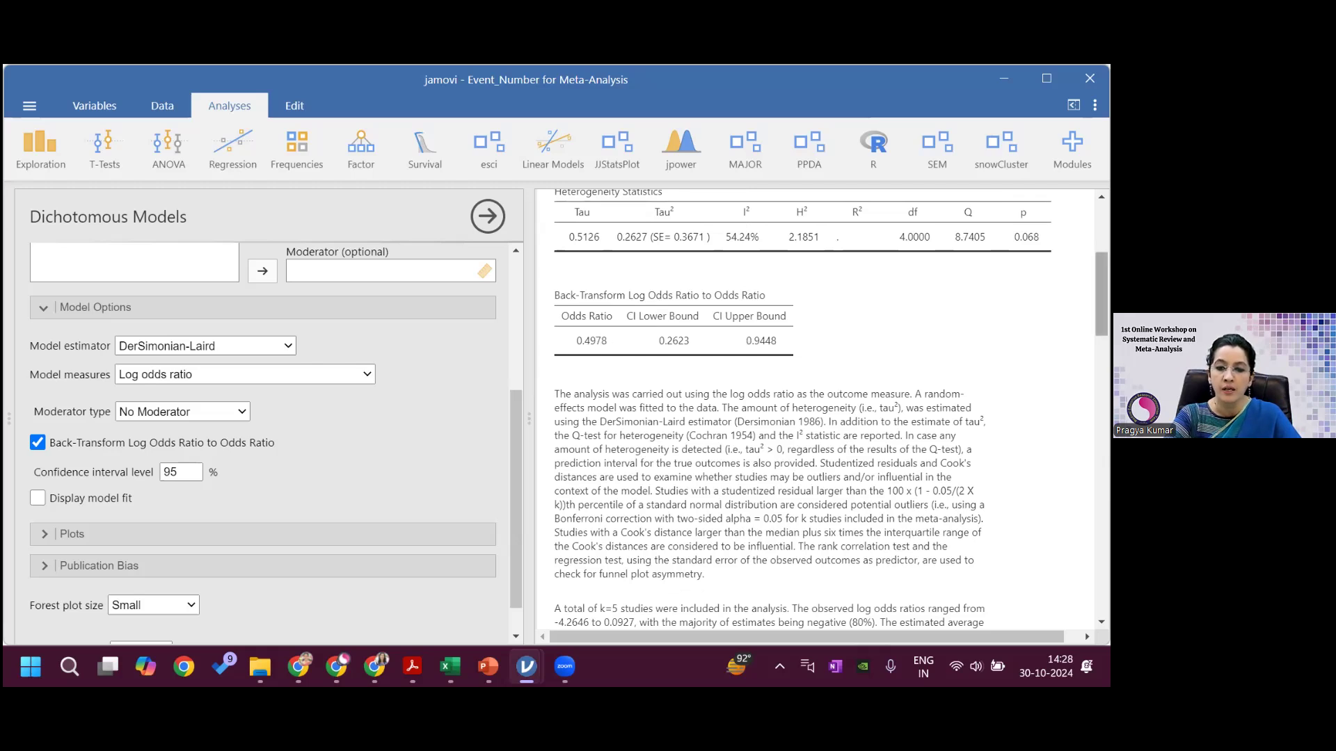
scroll(1101, 292, up, 3)
scroll(1101, 292, up, 3)
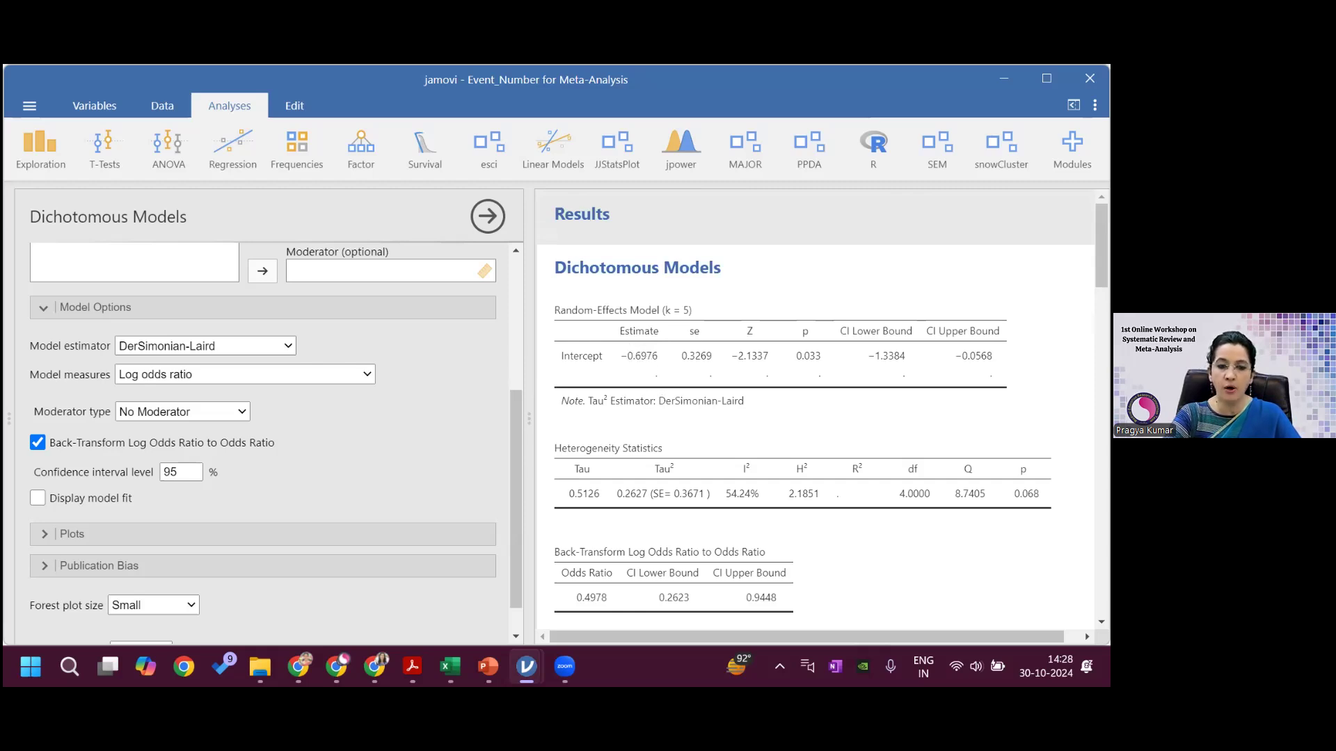
scroll(598, 365, down, 3)
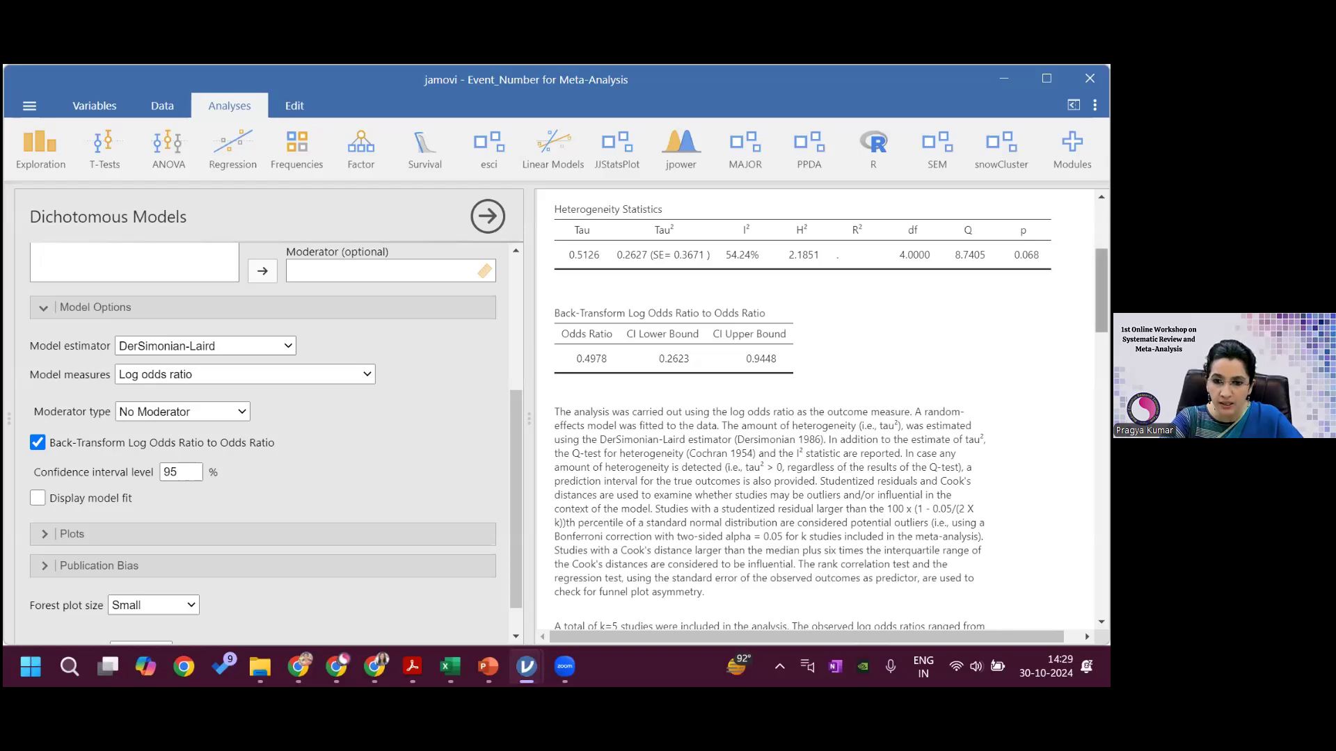
scroll(1101, 292, down, 6)
scroll(1101, 292, up, 3)
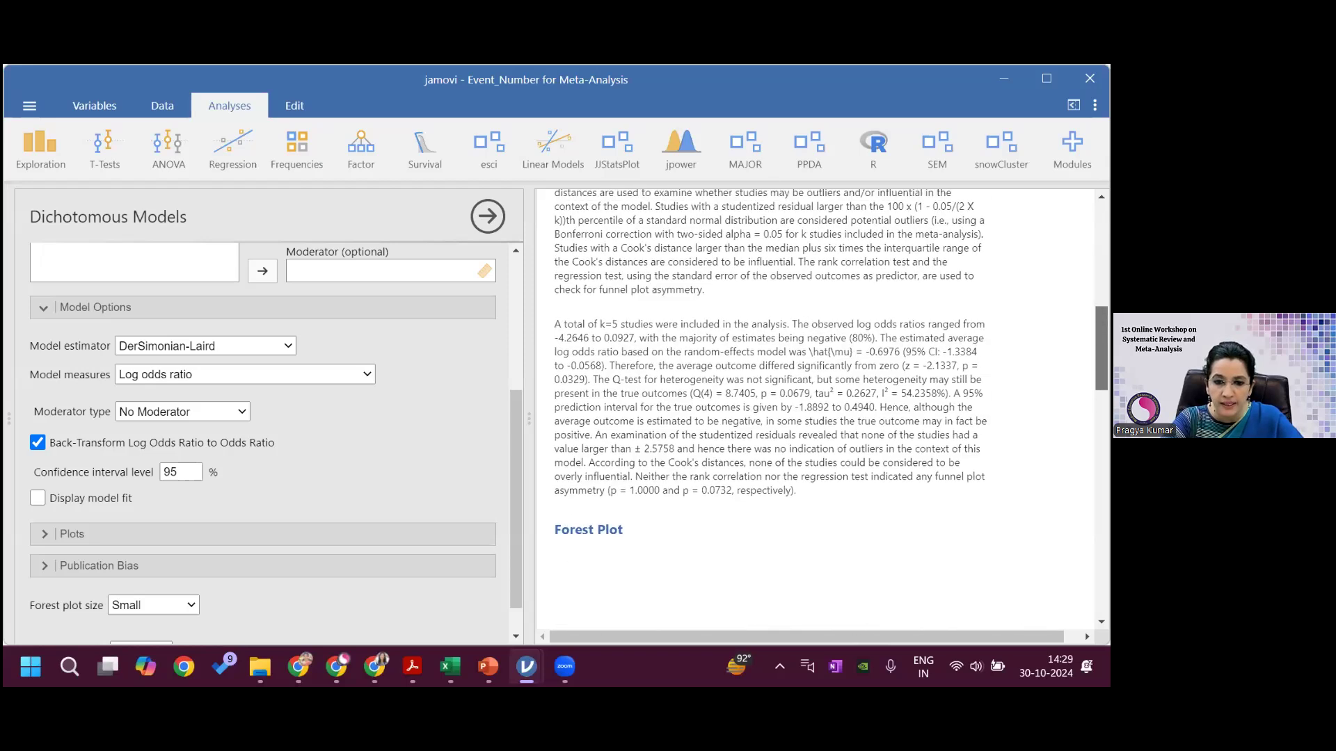
scroll(821, 410, up, 3)
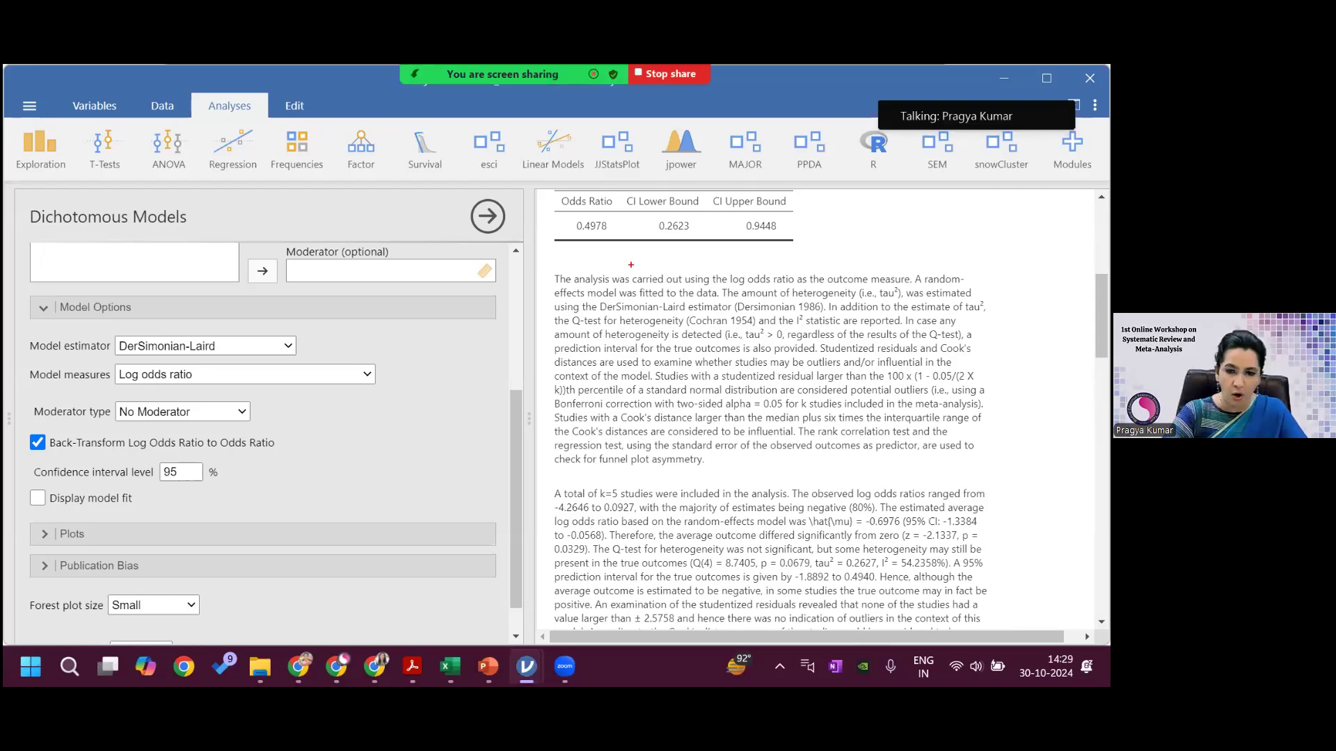
mouse_move(548, 260)
mouse_down()
mouse_move(720, 478)
mouse_move(1008, 473)
mouse_up()
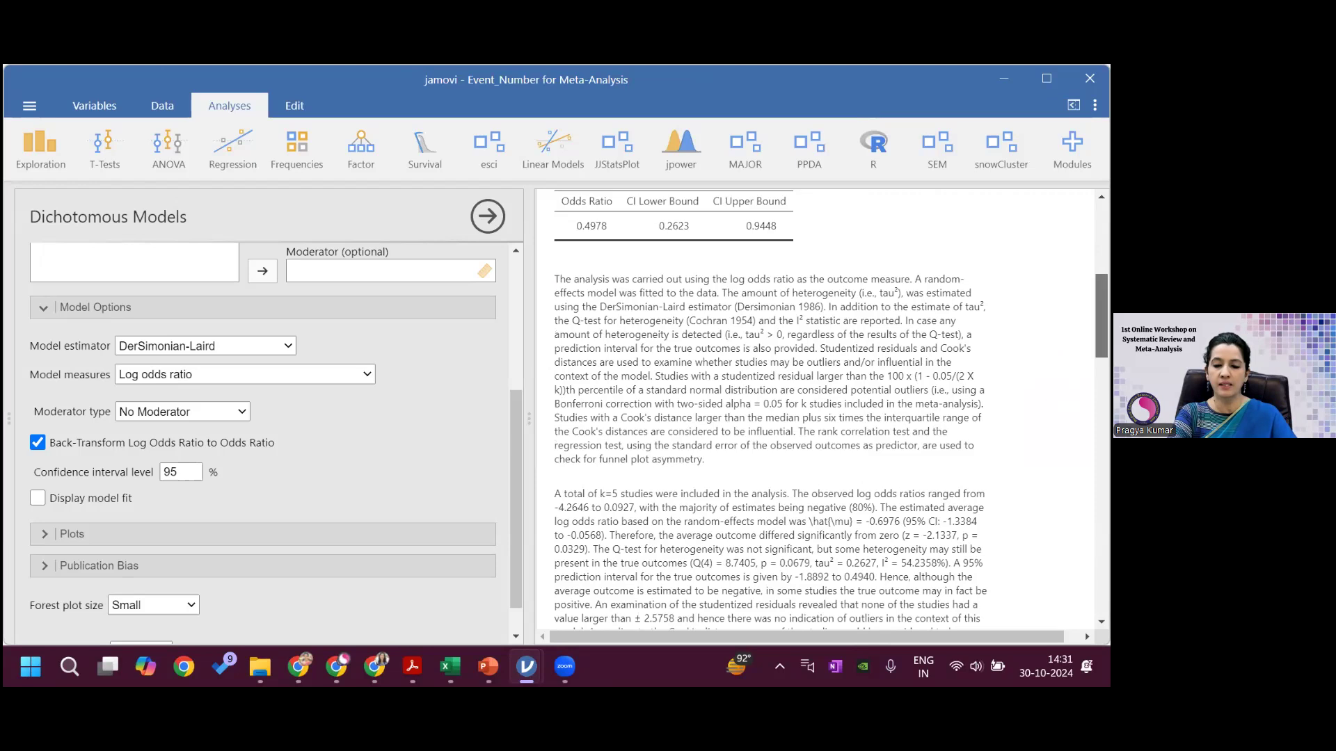
scroll(821, 410, down, 3)
scroll(820, 411, down, 2)
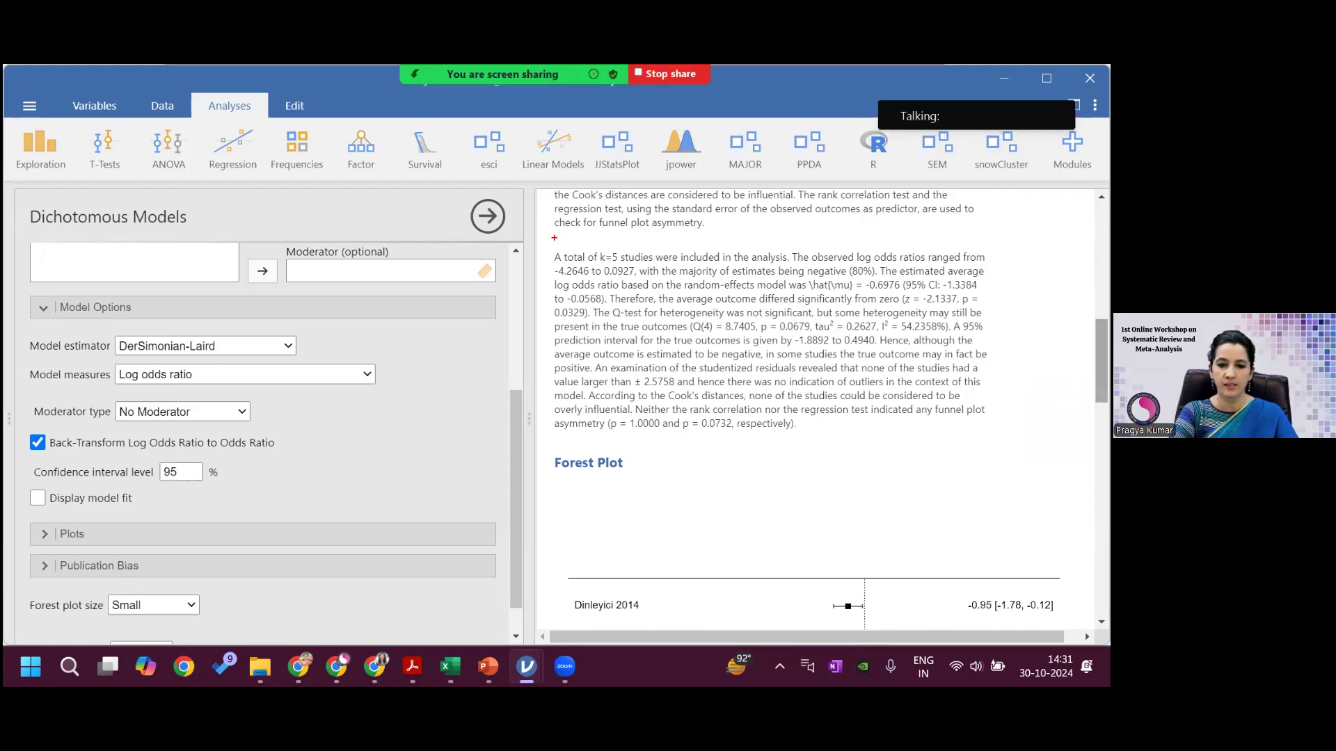
mouse_move(549, 244)
mouse_down()
mouse_move(704, 433)
mouse_move(860, 441)
mouse_move(941, 465)
mouse_move(1029, 458)
mouse_up()
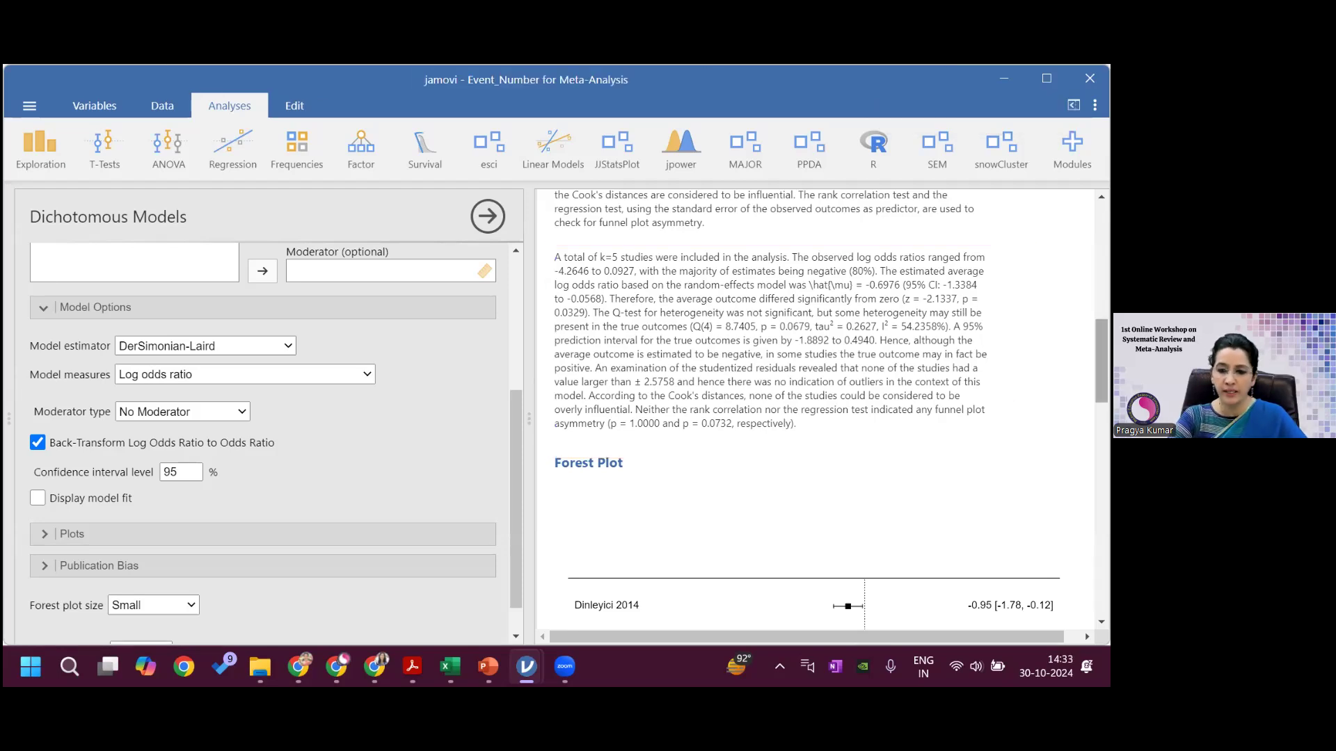
Review the result tables, then scroll to the five-study forest plot showing RE Model −0.70 [−1.34, −0.06]
scroll(820, 403, up, 4)
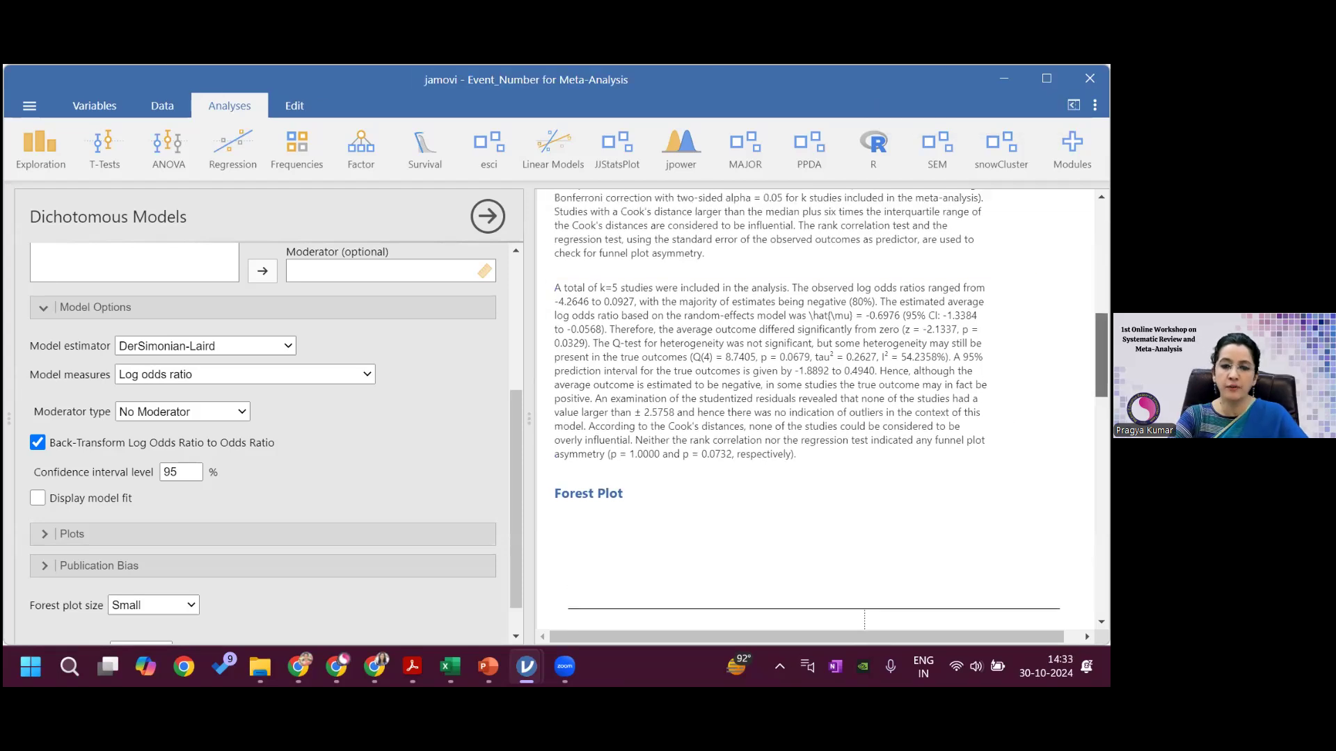
scroll(821, 403, up, 3)
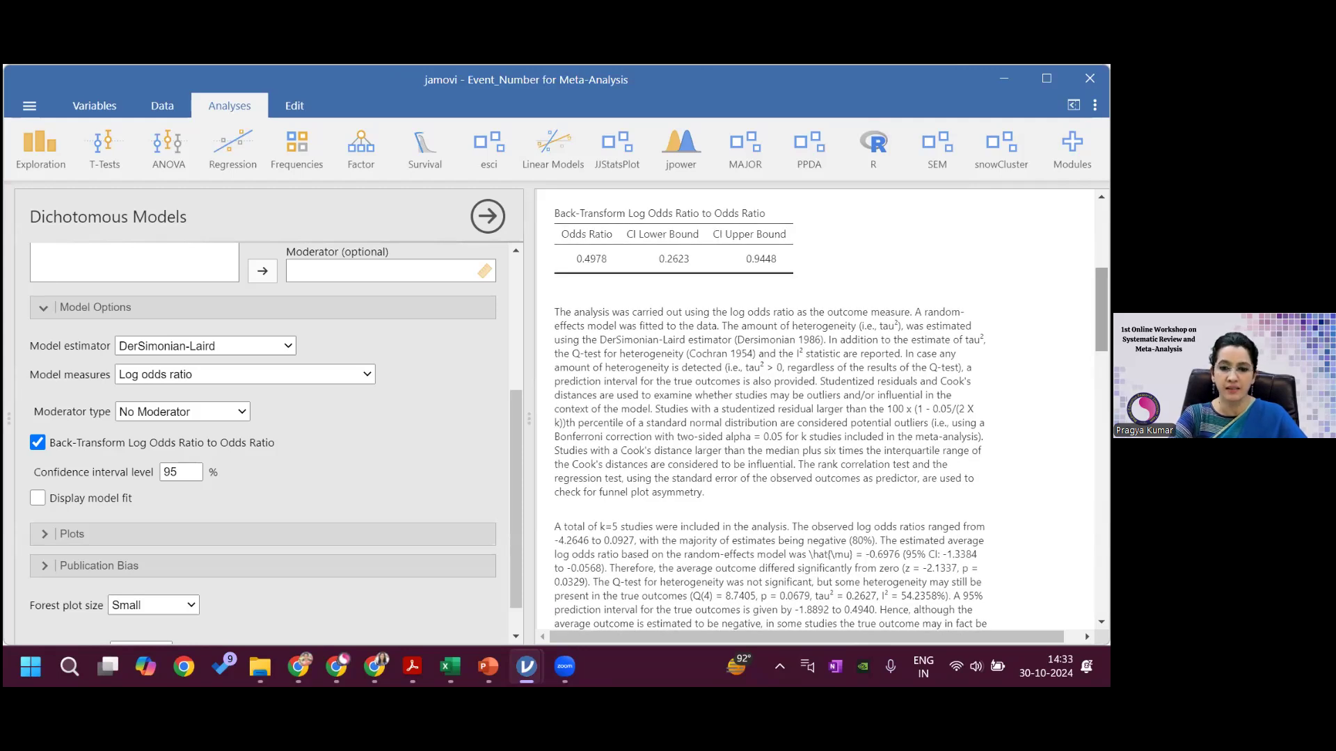
scroll(820, 403, up, 8)
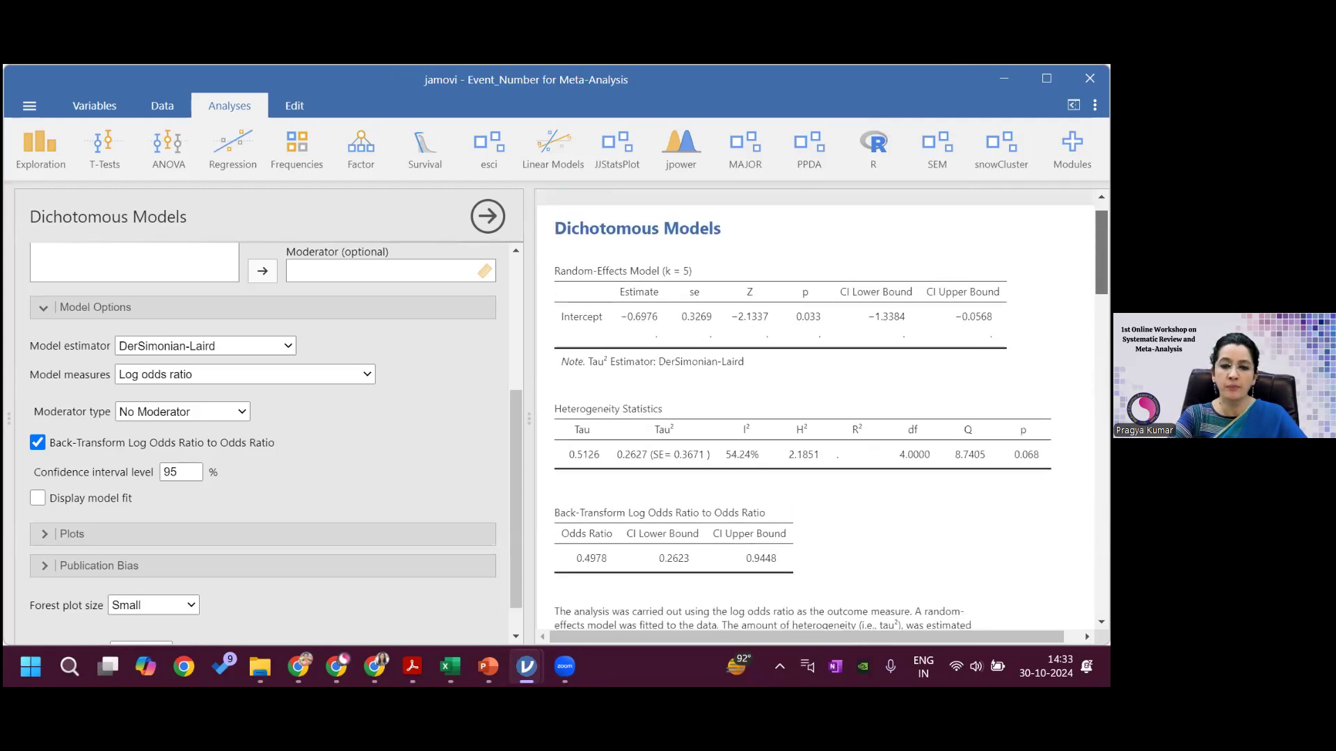
scroll(821, 409, down, 1)
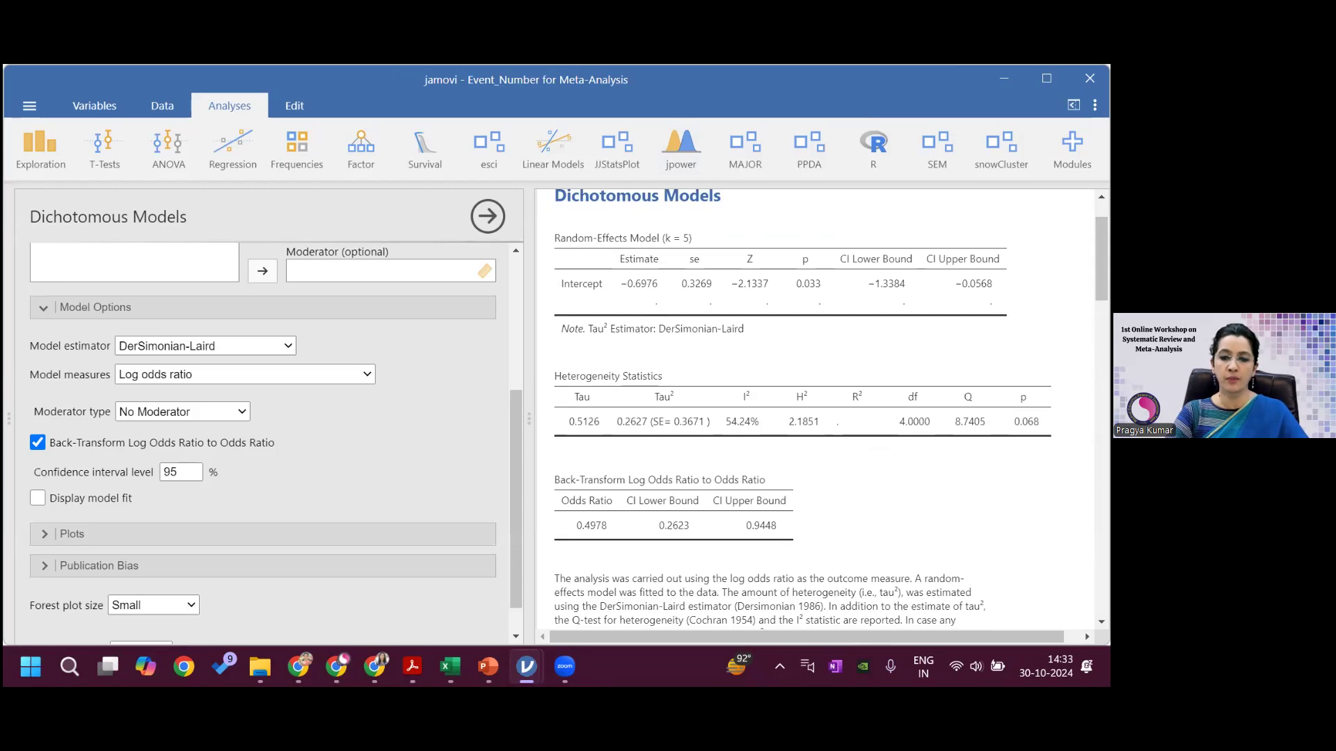
scroll(821, 409, down, 6)
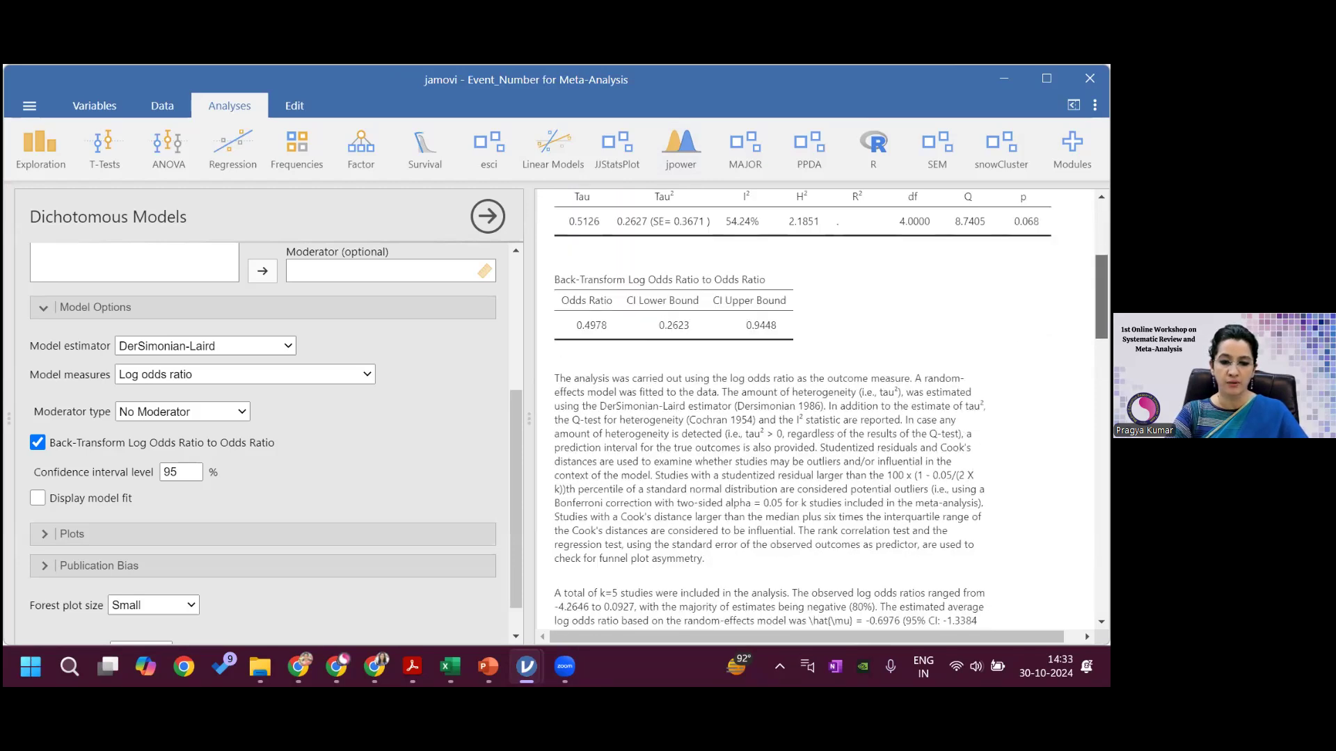
scroll(846, 382, down, 7)
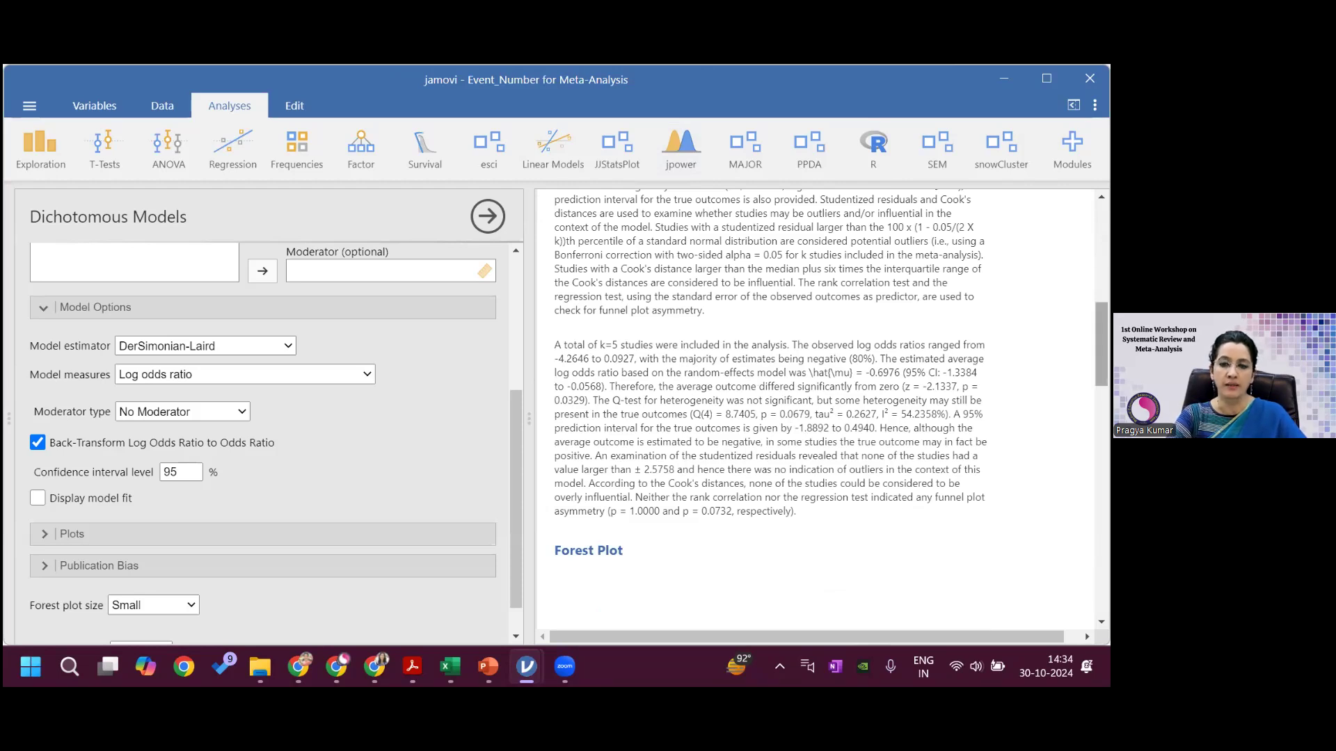
drag(1102, 345, 1102, 373)
scroll(802, 215, down, 5)
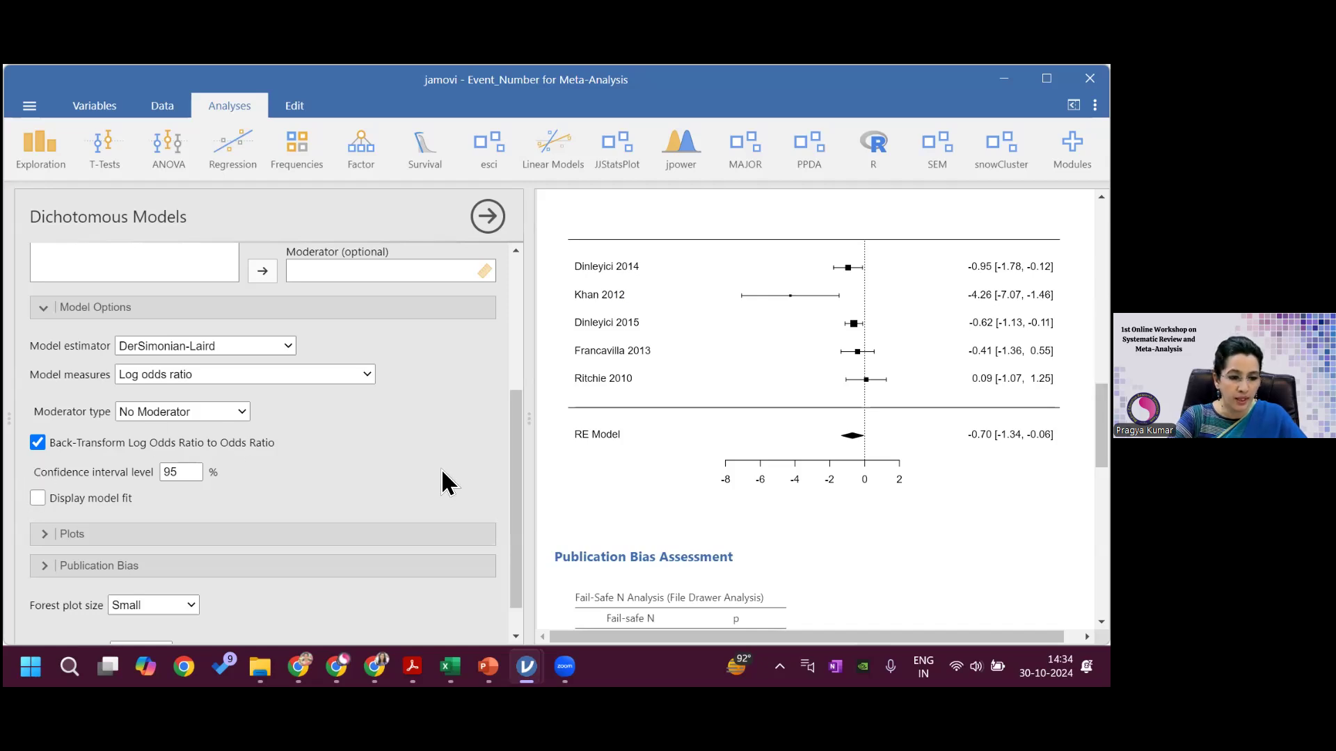
Expand the Plots options for prediction interval, summary estimate and model fitting weights
click(112, 536)
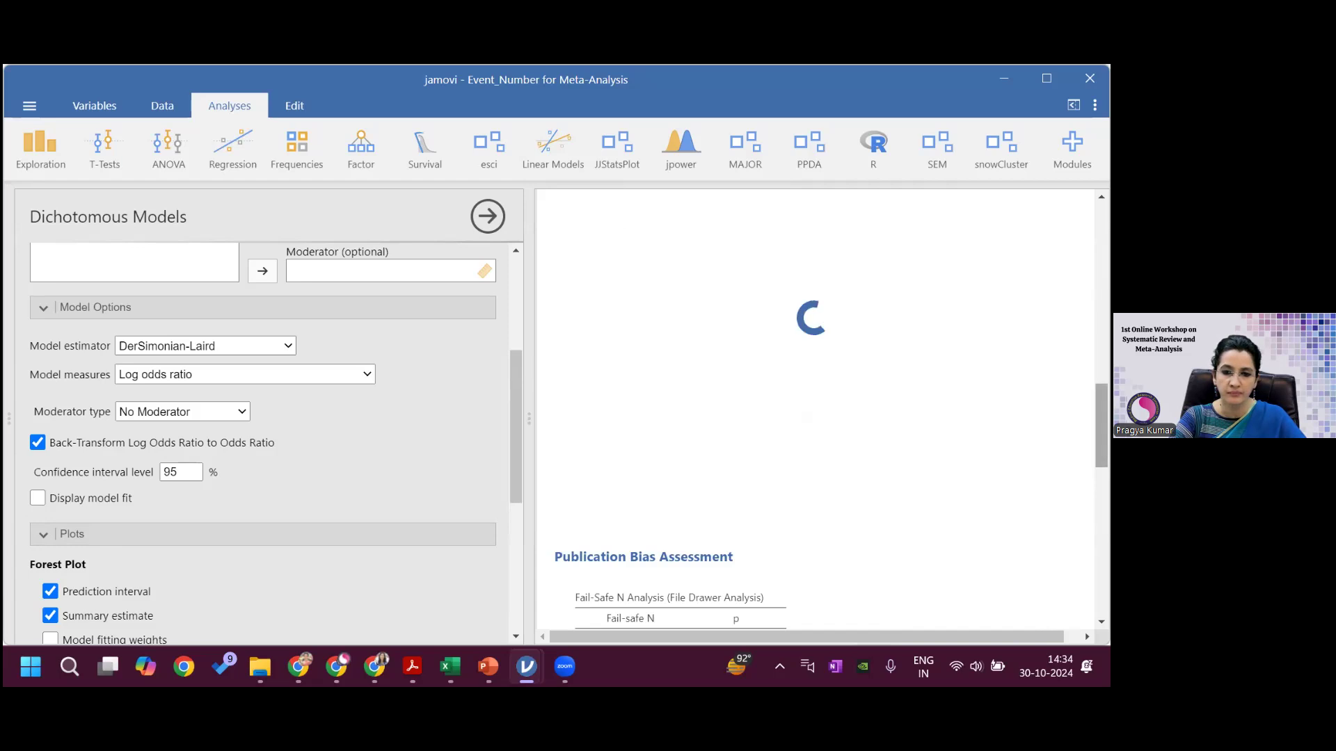
scroll(800, 459, up, 3)
scroll(800, 459, down, 2)
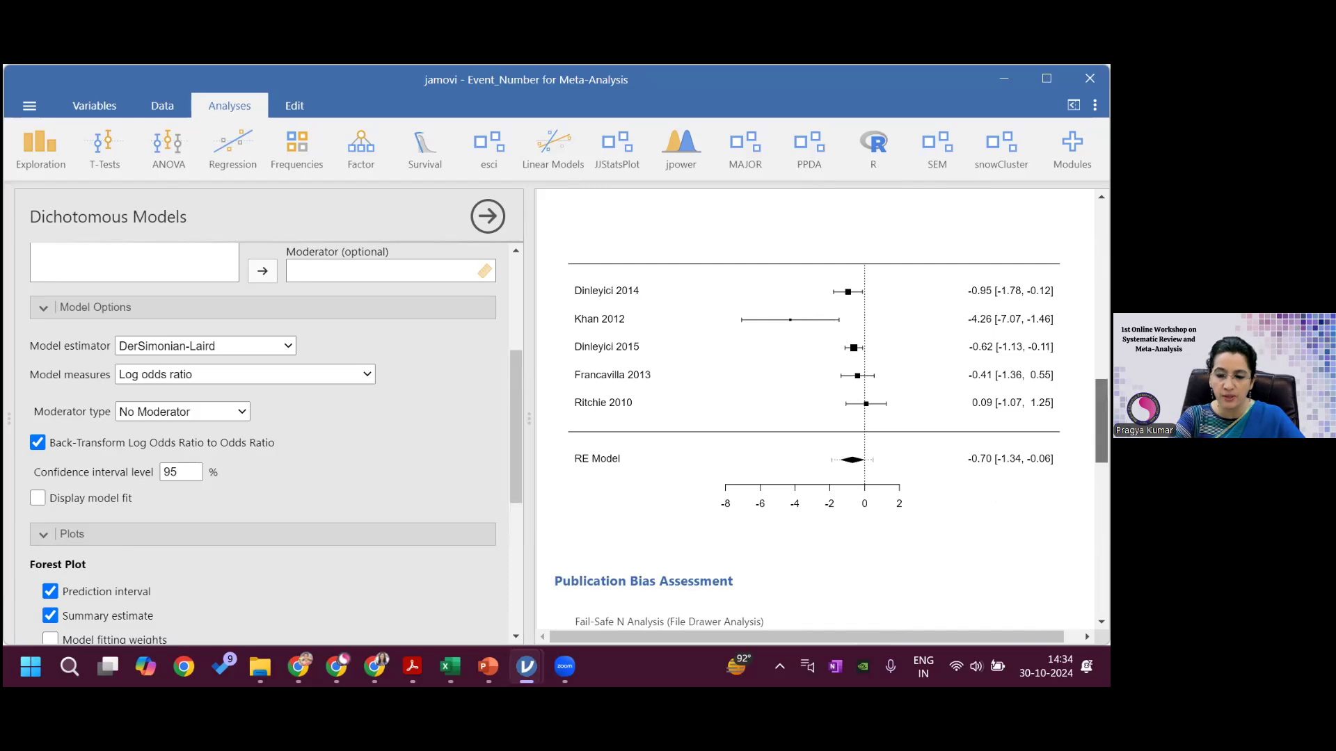
scroll(740, 498, down, 4)
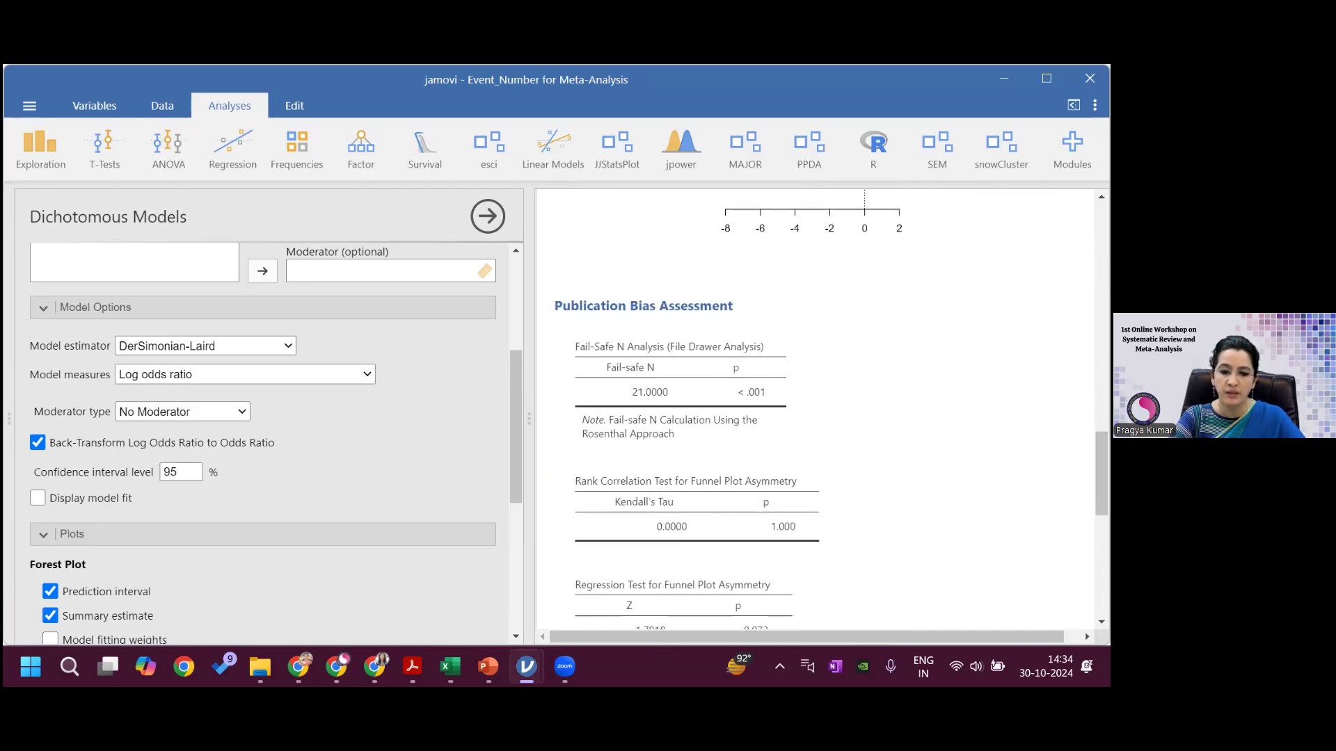
scroll(820, 411, up, 8)
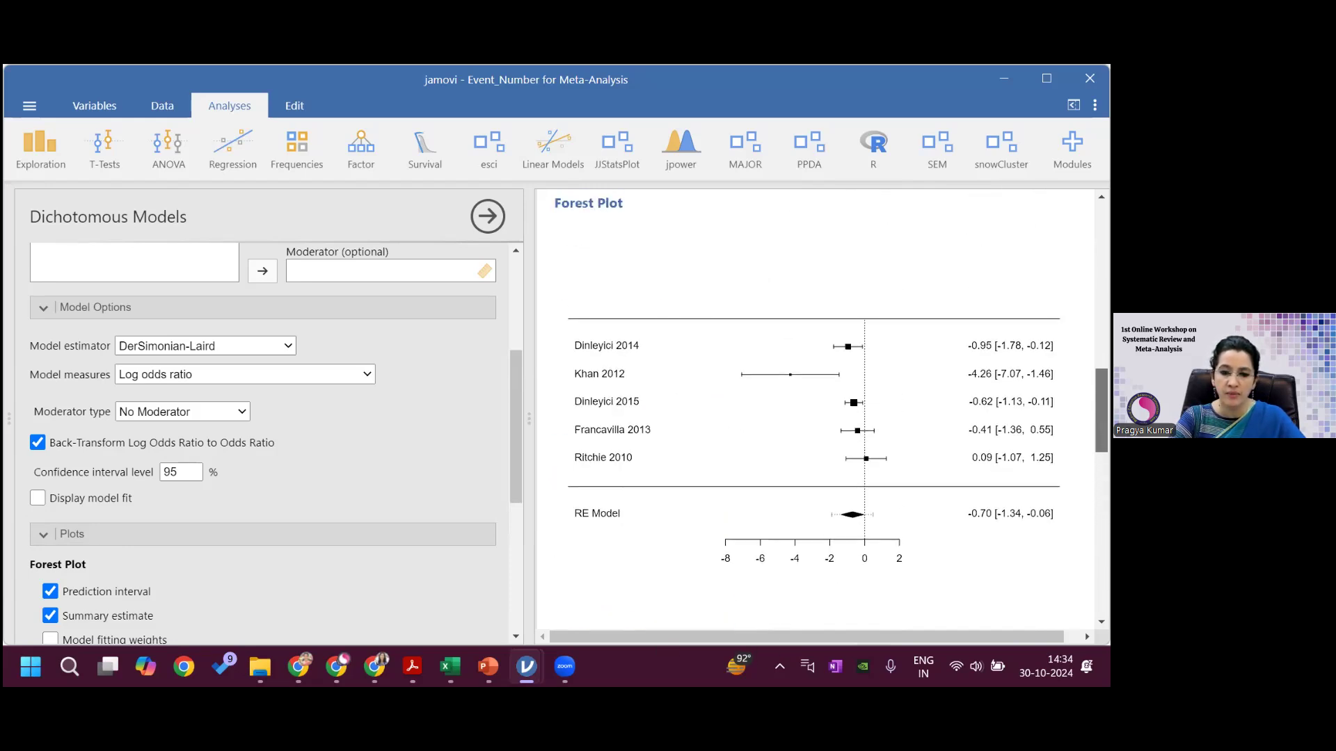
scroll(604, 349, up, 4)
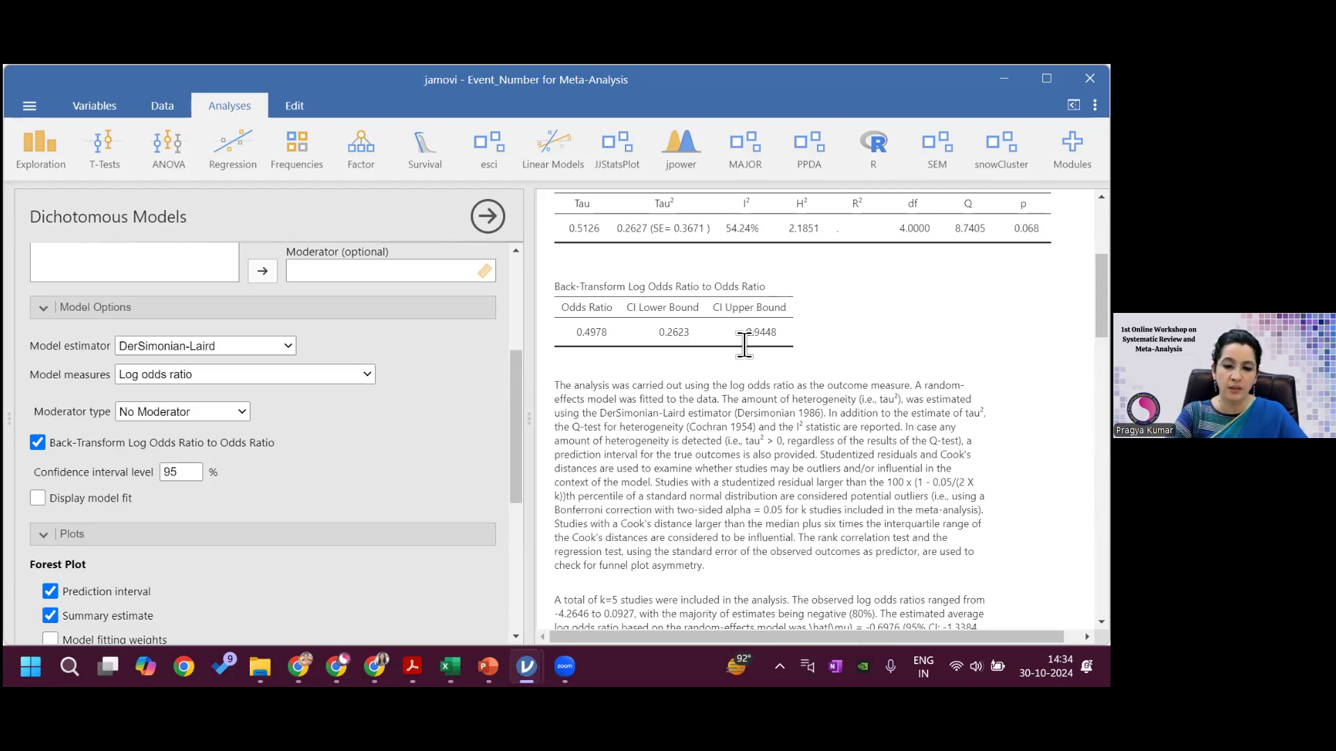
Scroll the options panel to the top and open the MAJOR Meta Analysis menu
drag(1101, 299, 1102, 245)
drag(515, 382, 512, 268)
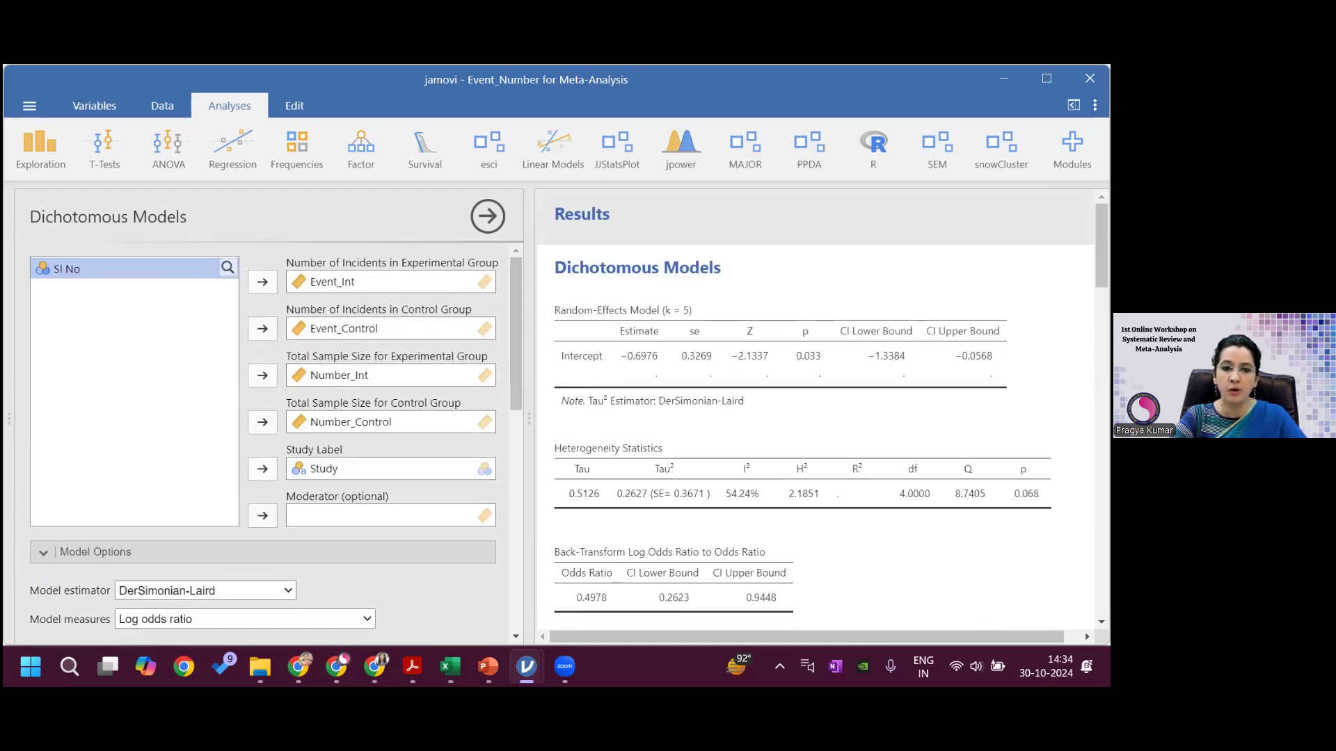
click(744, 157)
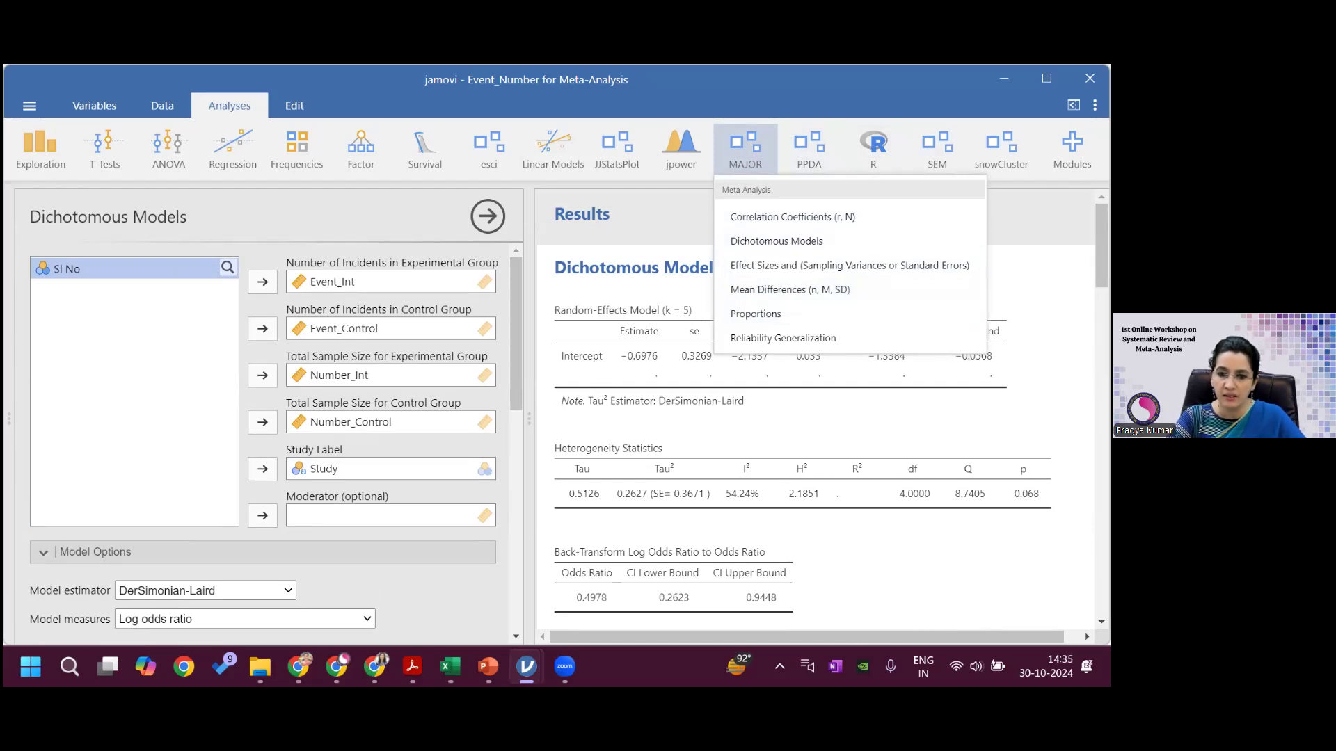
Close the MAJOR menu and return to the Analyses ribbon with Dichotomous Models results intact
click(721, 267)
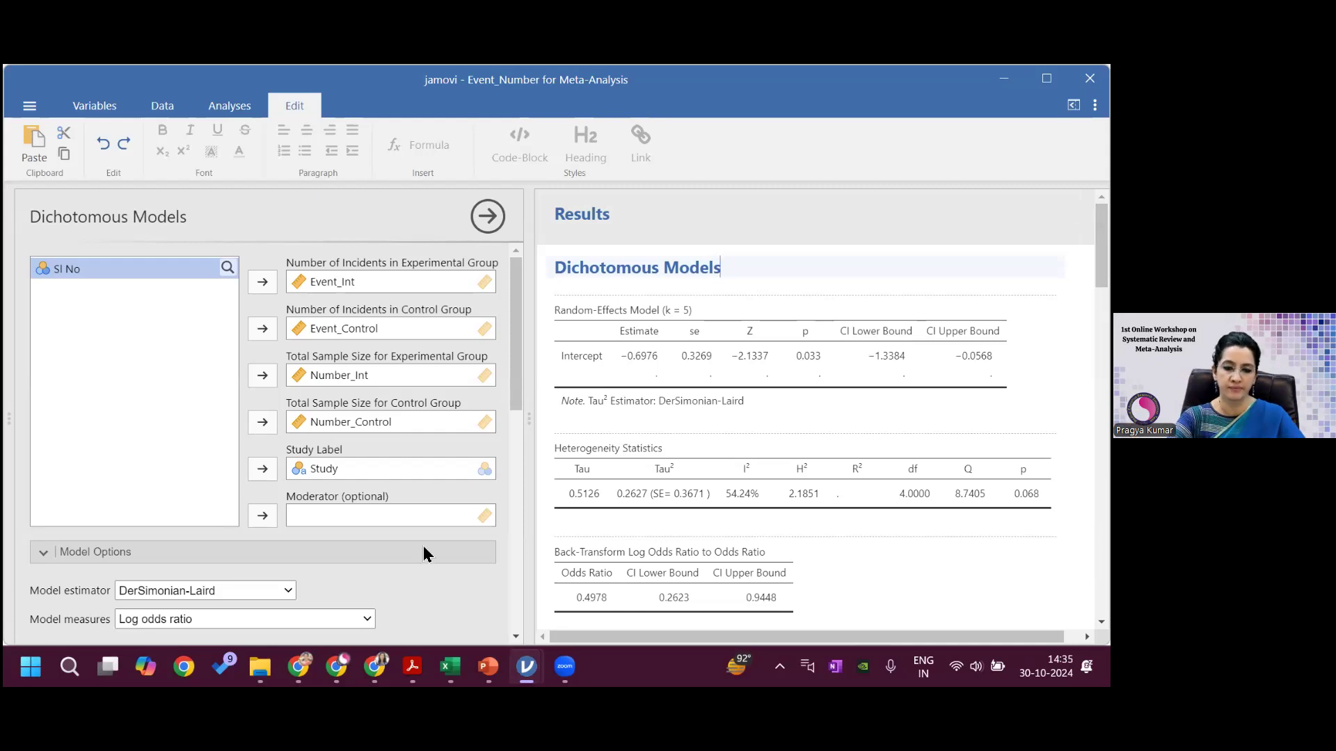
mouse_move(374, 667)
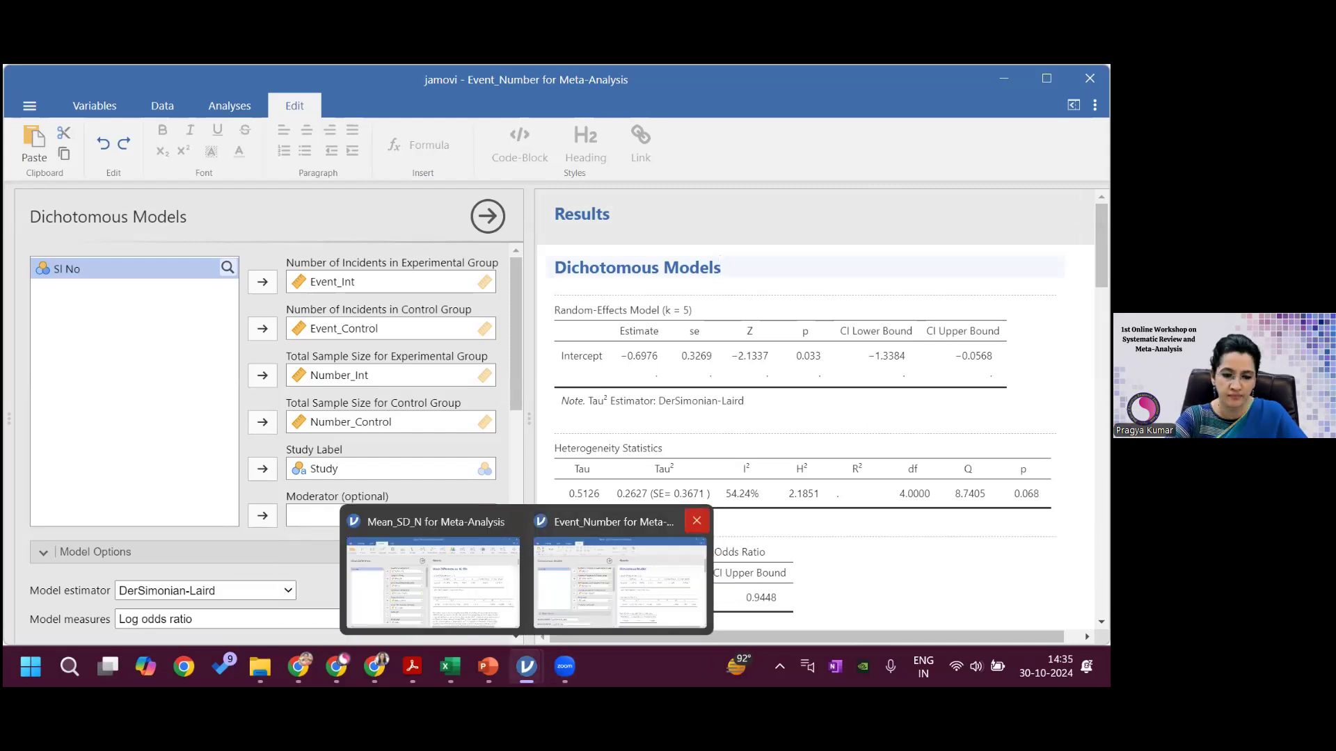
click(229, 105)
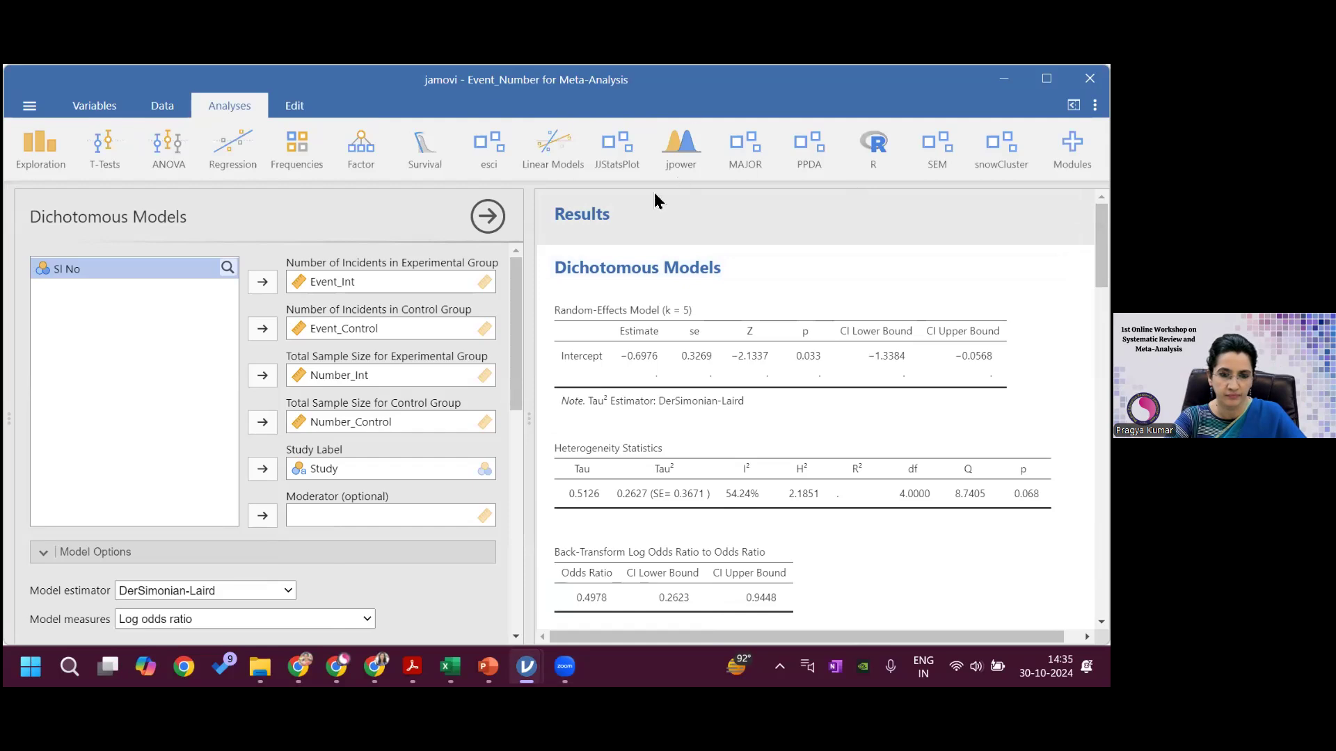